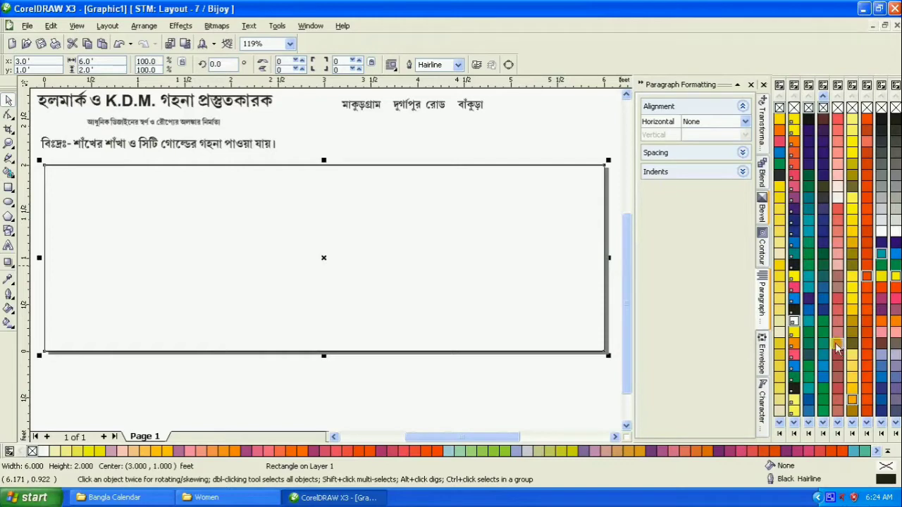
Step: Fill the banner rectangle with the salmon pink TRUMATCH 1-E2 and paste a copy of it in place
left_click(865, 364)
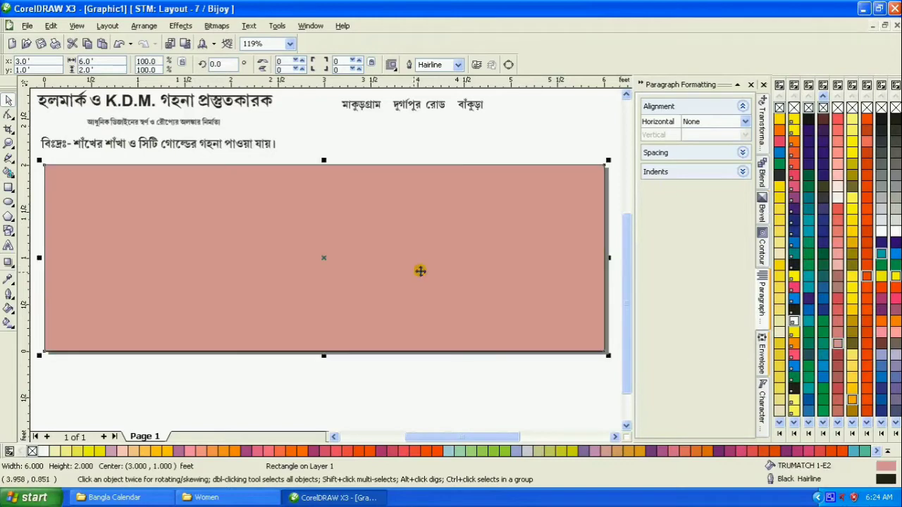
right_click(403, 192)
left_click(401, 165)
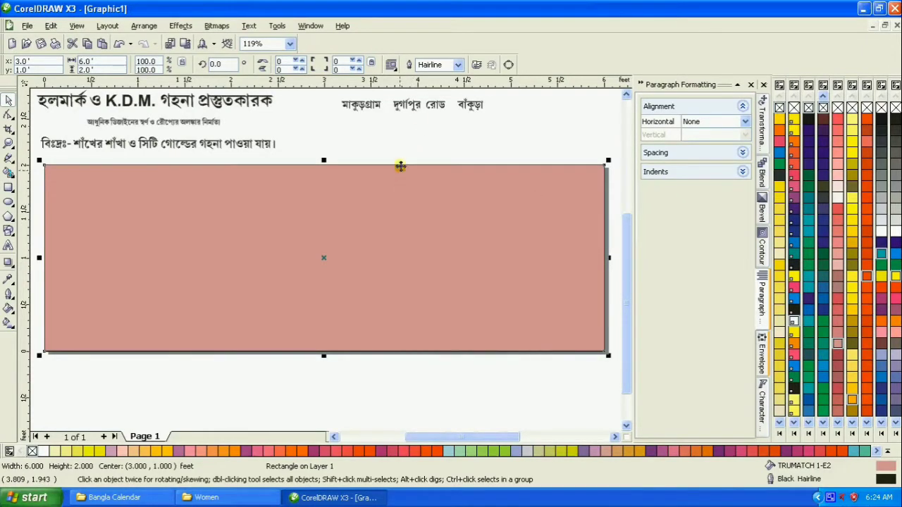
right_click(394, 307)
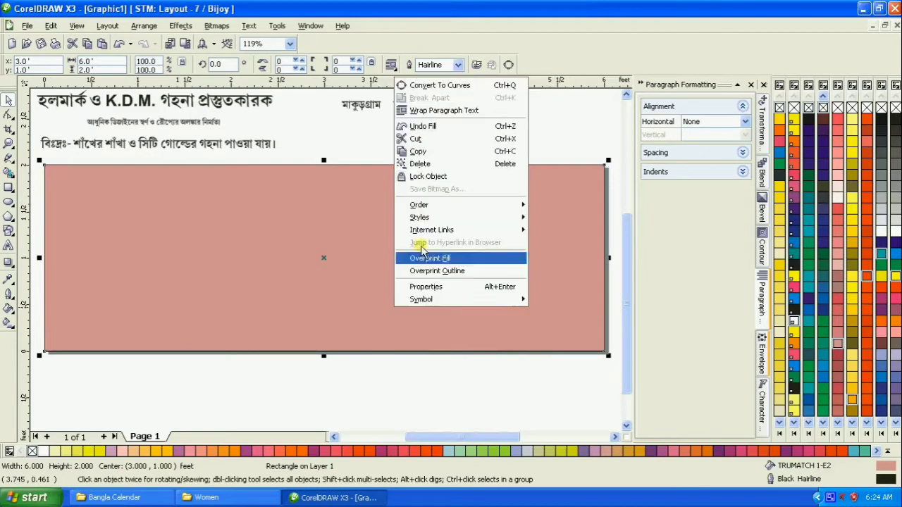
left_click(420, 152)
right_click(439, 152)
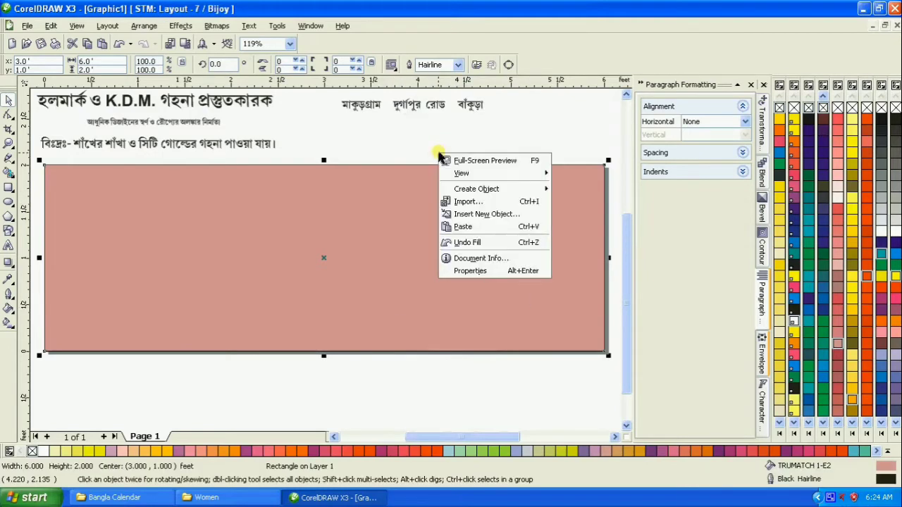
left_click(463, 226)
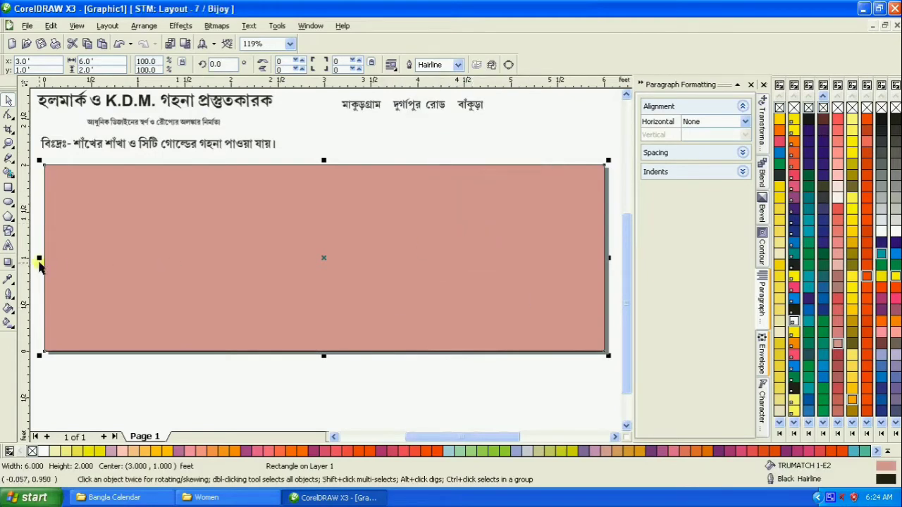
Step: Narrow the pasted rectangle to about 1.46 ft wide at the banner's right end and convert it to curves
left_click_drag(39, 259, 463, 302)
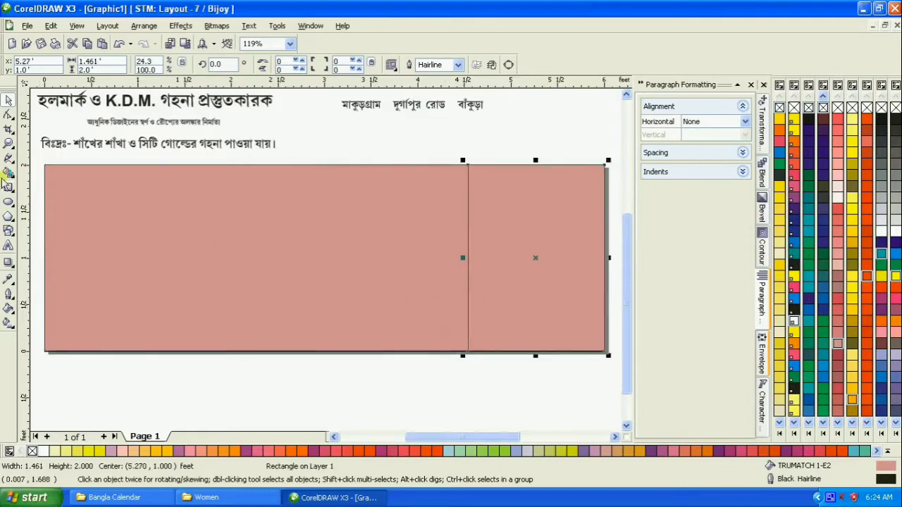
left_click(8, 115)
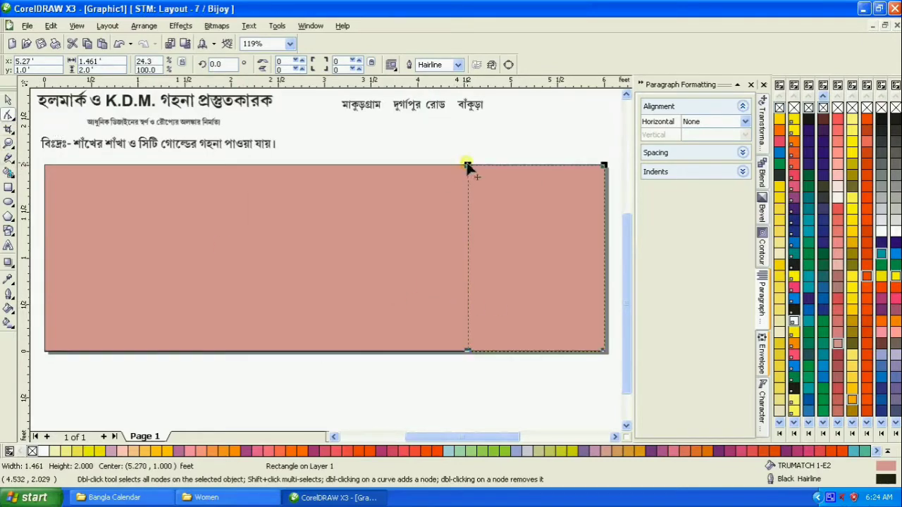
right_click(468, 165)
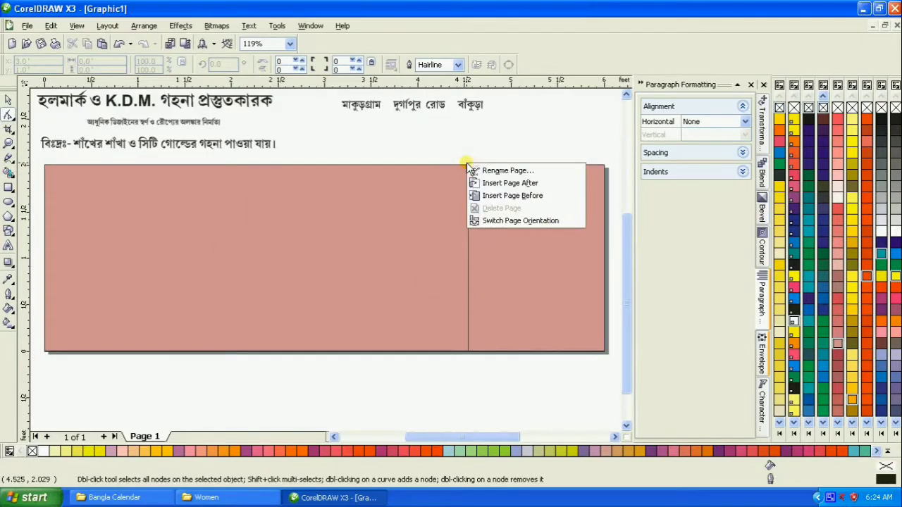
key("ctrl+alt+b")
left_click(467, 237)
right_click(468, 239)
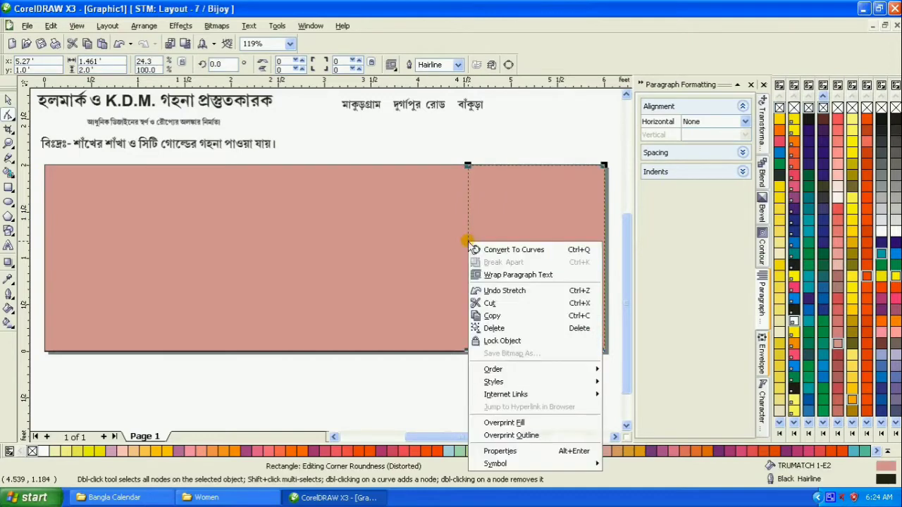
left_click(497, 250)
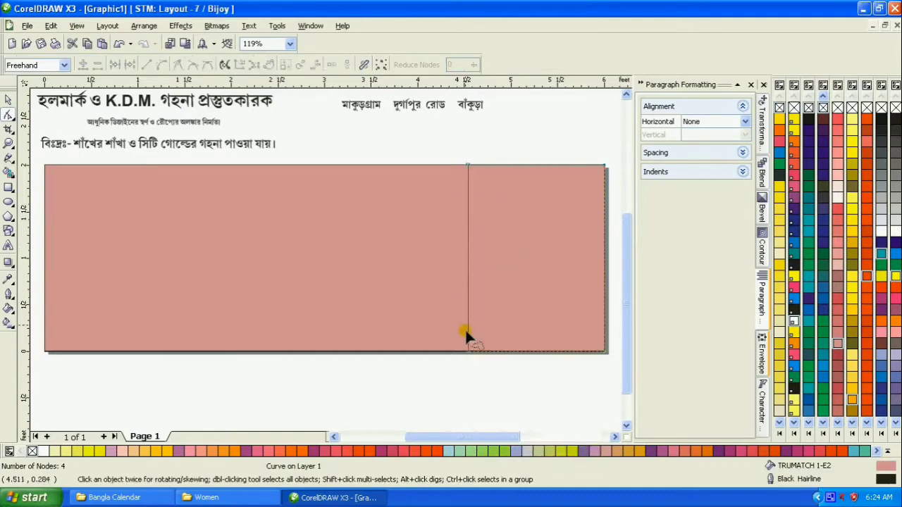
Step: Convert the narrow shape's left edge to a curve and bend it into an S-shaped wave
left_click(468, 351)
right_click(468, 305)
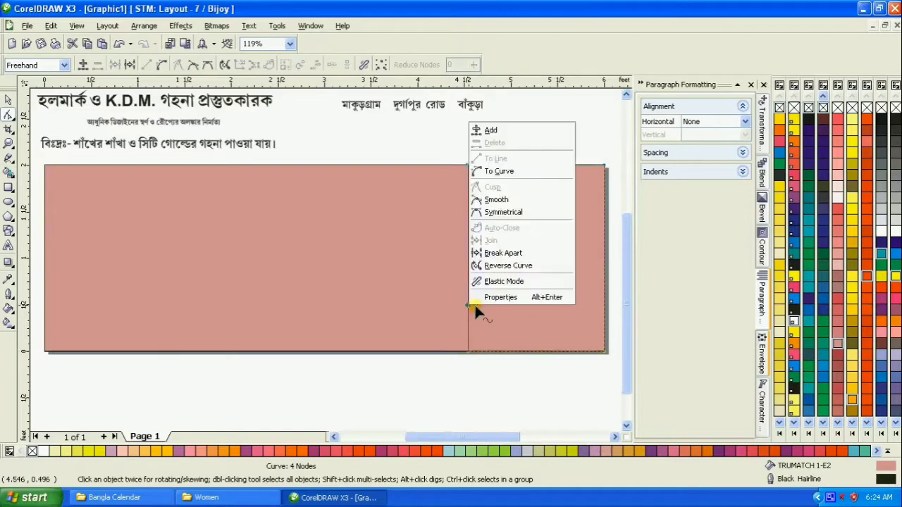
left_click(498, 171)
left_click_drag(468, 291, 522, 292)
left_click_drag(467, 227, 415, 231)
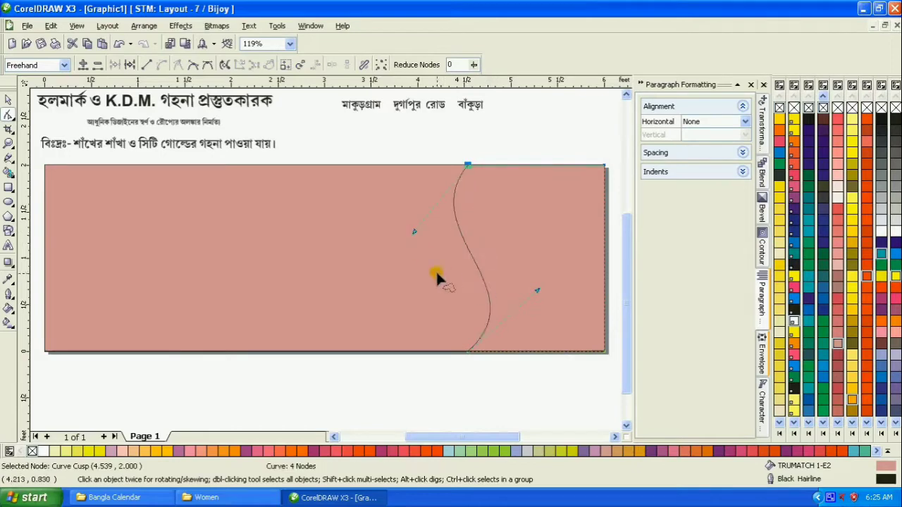
Step: Fill the wavy right-hand shape with Purple and remove its outline
left_click(7, 100)
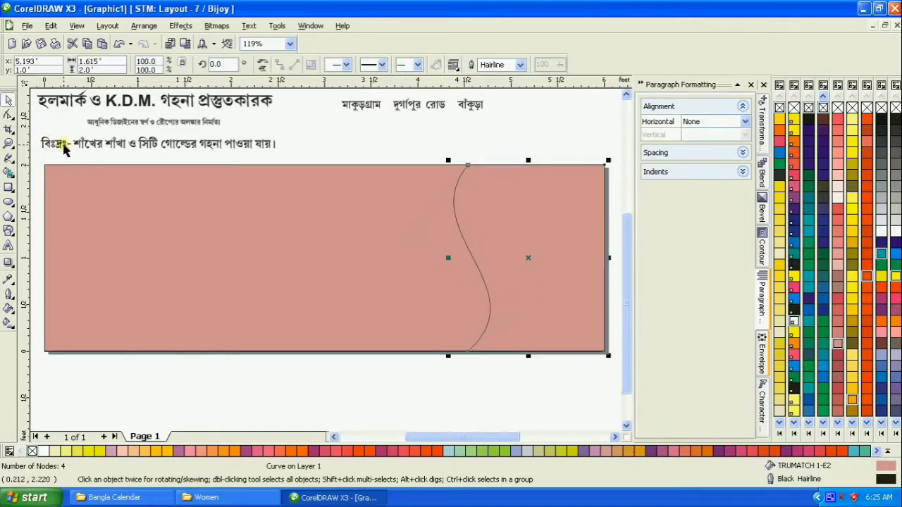
left_click(882, 310)
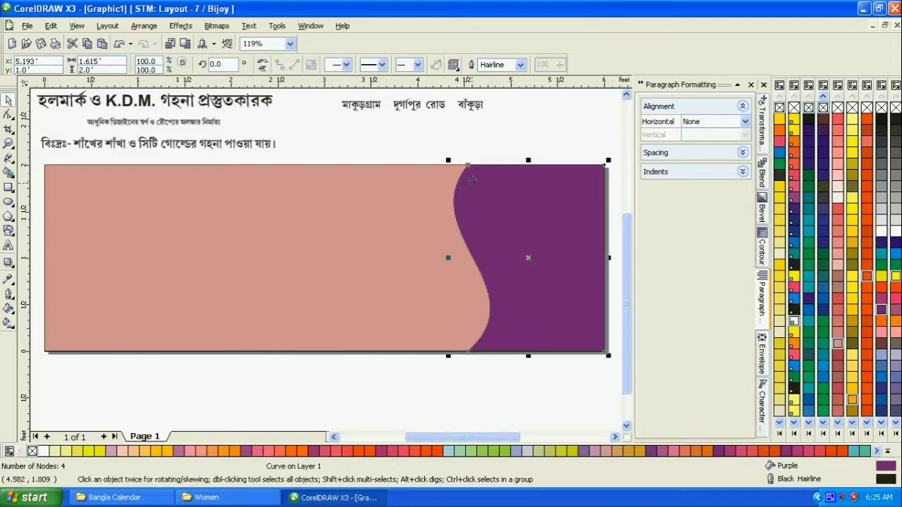
right_click(809, 107)
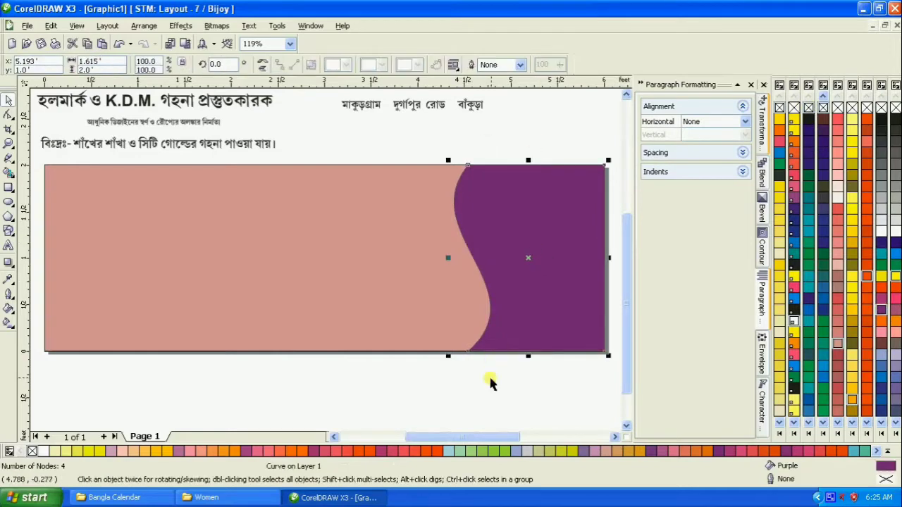
Step: Make a full-width strip about 0.27 ft high along the banner's bottom from a copy of the background rectangle and fill it Cyan
left_click(301, 351)
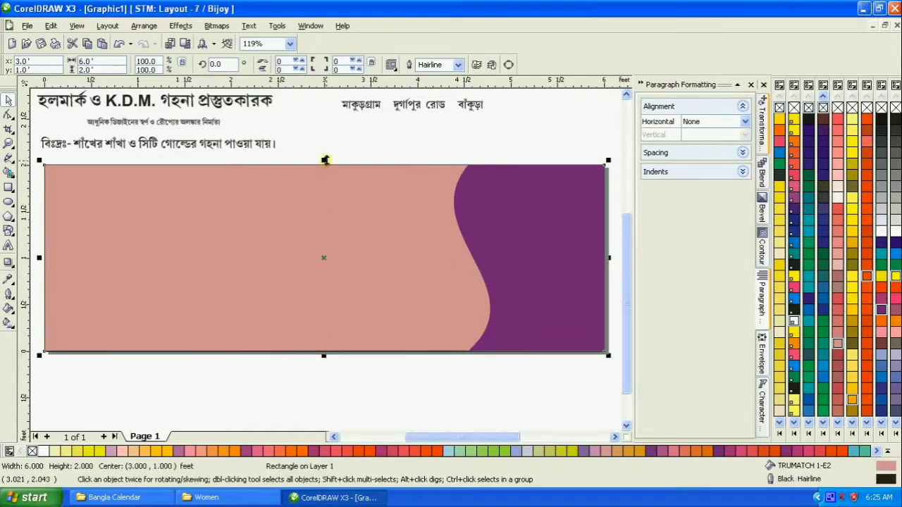
left_click_drag(325, 160, 335, 322)
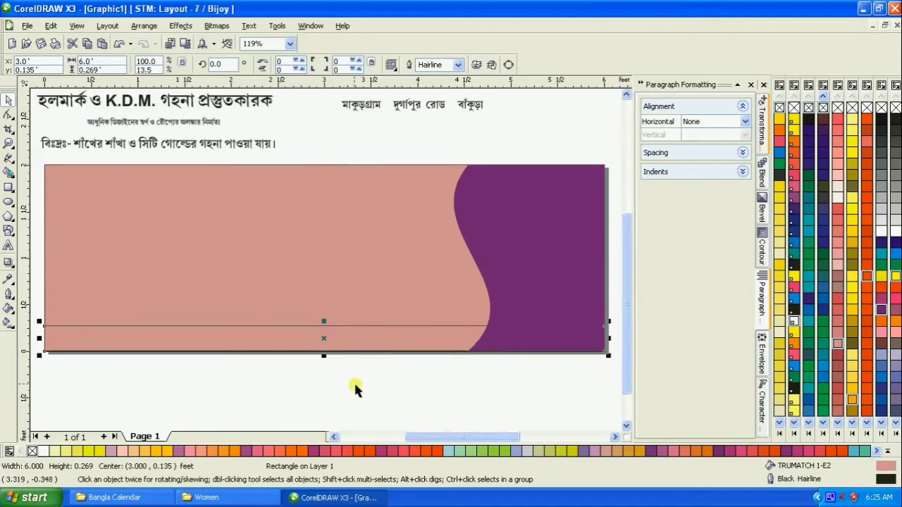
left_click(881, 258)
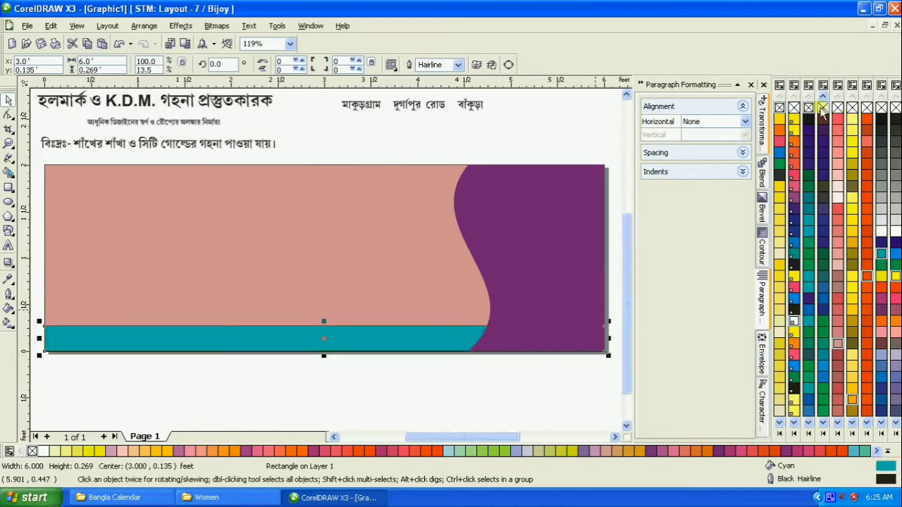
left_click(453, 397)
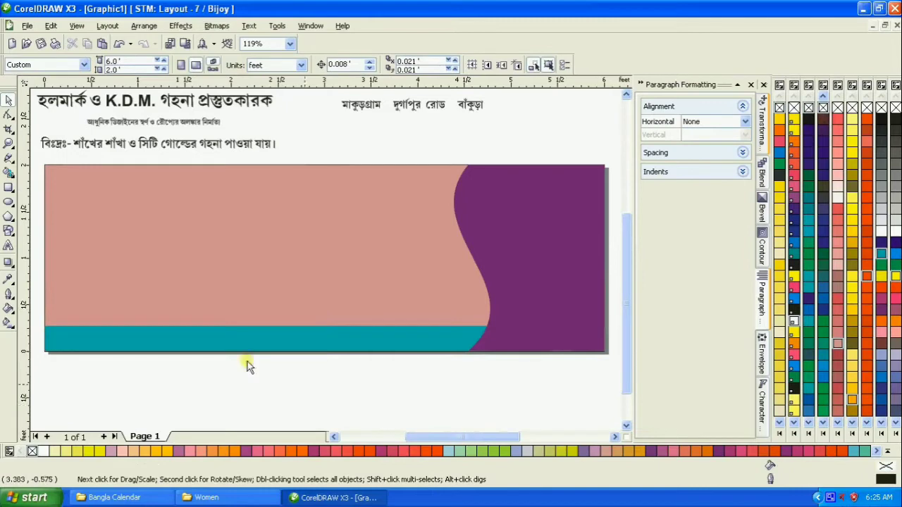
Step: Move the heading text মহামায়া জুয়েলার্স from above the page onto the upper part of the salmon background
left_click(9, 144)
right_click(269, 279)
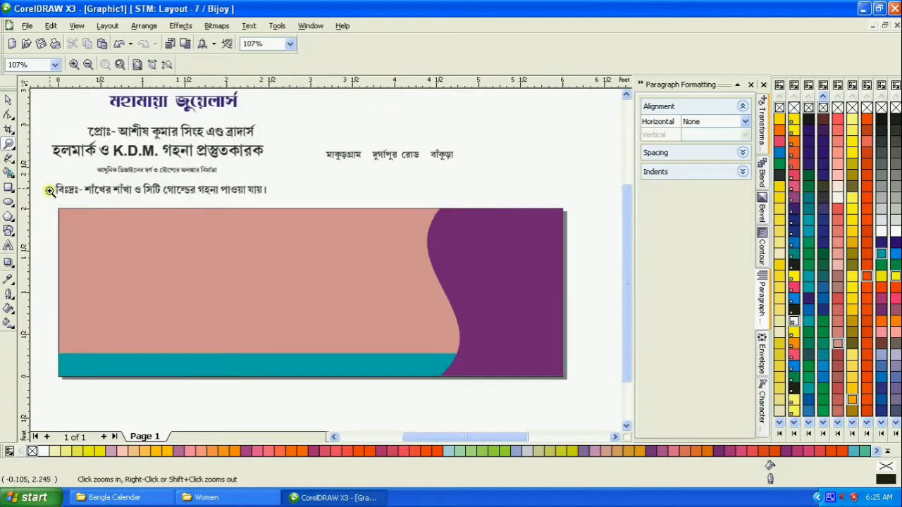
mouse_move(50, 190)
left_mouse_down()
mouse_move(547, 392)
mouse_move(538, 388)
left_mouse_up()
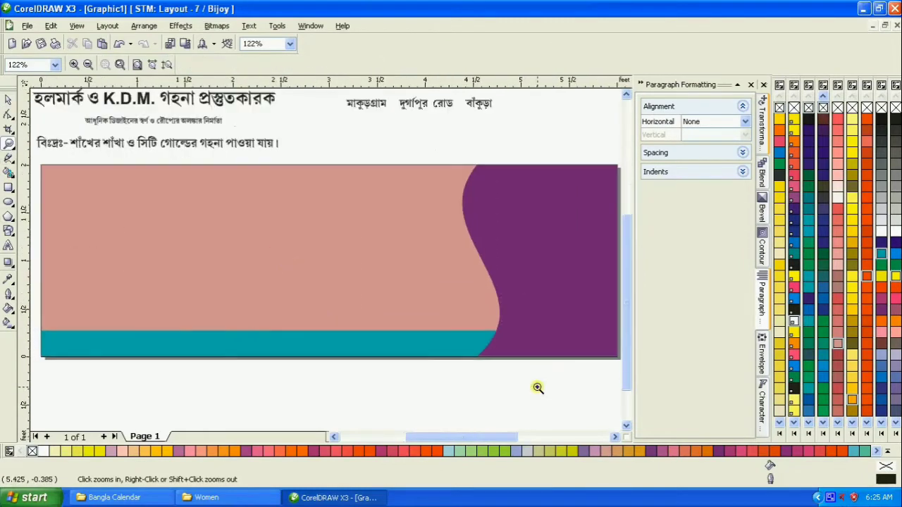
left_click(8, 101)
left_click(625, 93)
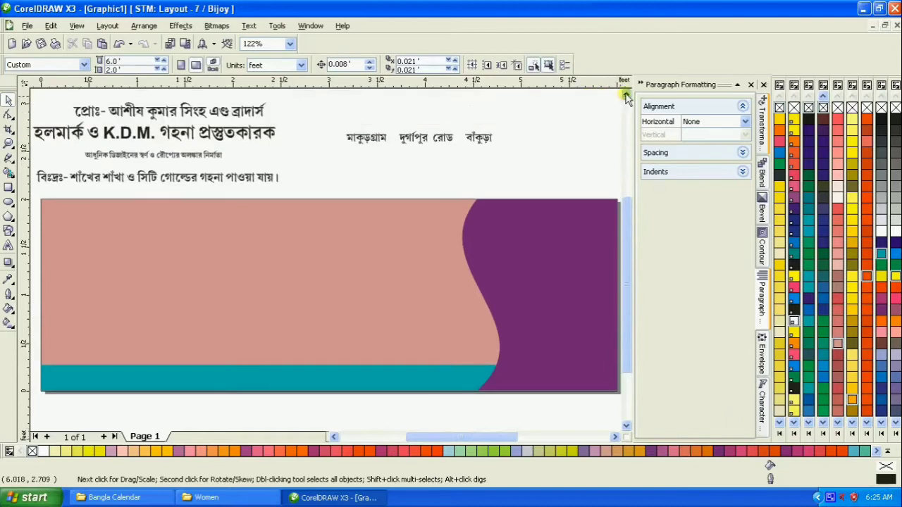
left_click(181, 139)
scroll(327, 263, "down", 2)
left_click_drag(296, 208, 308, 287)
Step: Enlarge the shop-name heading to about 526 pt and place it across the salmon area beside the purple wave
left_click(9, 143)
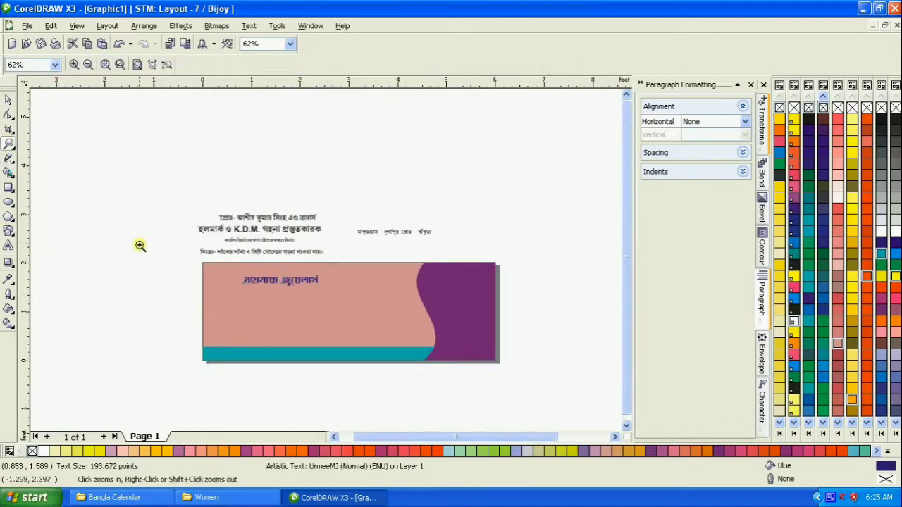
left_click_drag(145, 244, 518, 377)
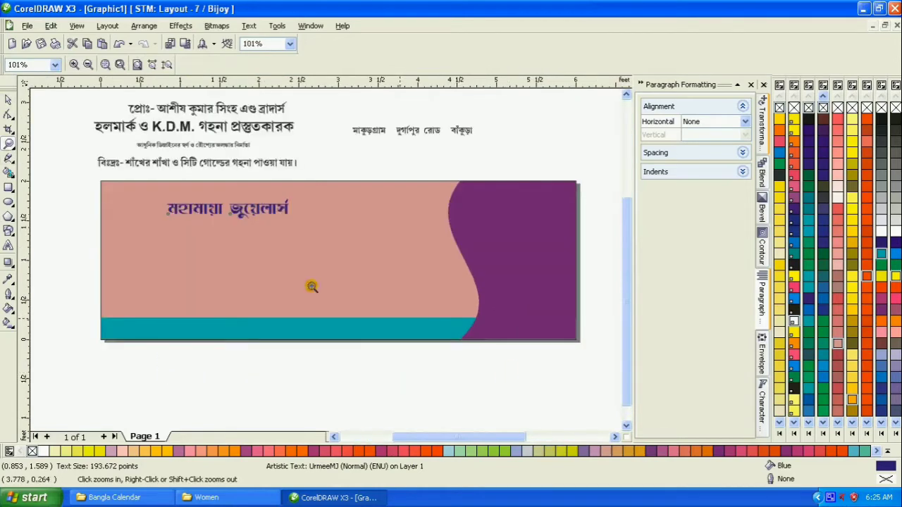
left_click(6, 101)
left_click_drag(293, 224, 417, 284)
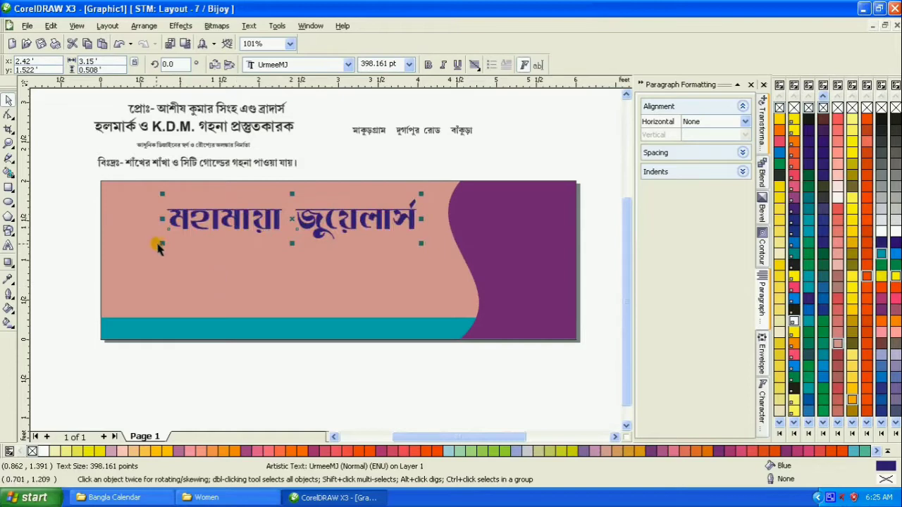
left_click_drag(157, 243, 104, 252)
left_click_drag(204, 235, 209, 224)
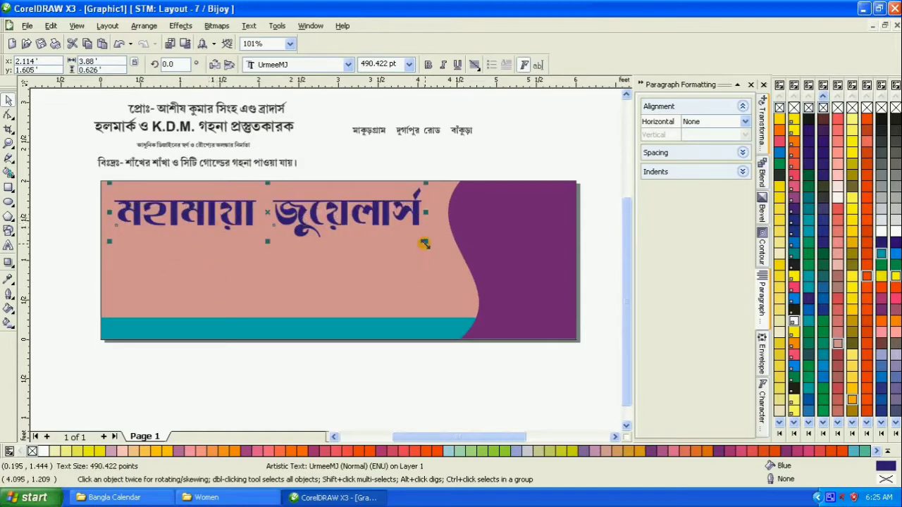
left_click_drag(424, 243, 436, 245)
left_click_drag(282, 215, 289, 216)
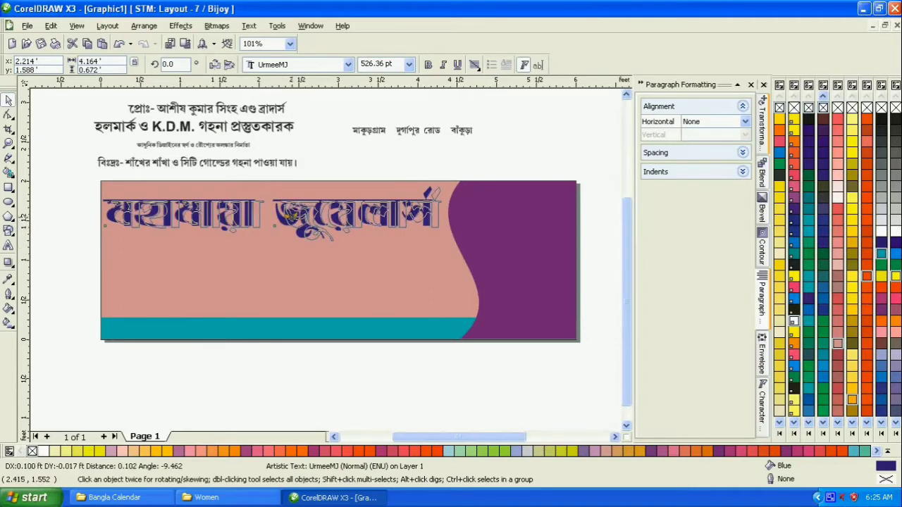
left_click(466, 152)
Step: Stretch the shop-name heading upward to about 0.73 ft high and fill it with Purple
left_click(283, 202)
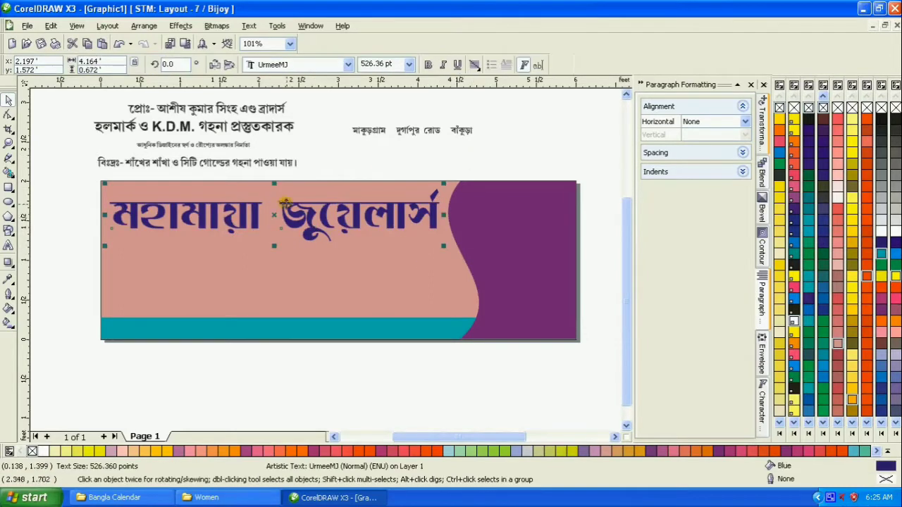
left_click_drag(273, 184, 273, 179)
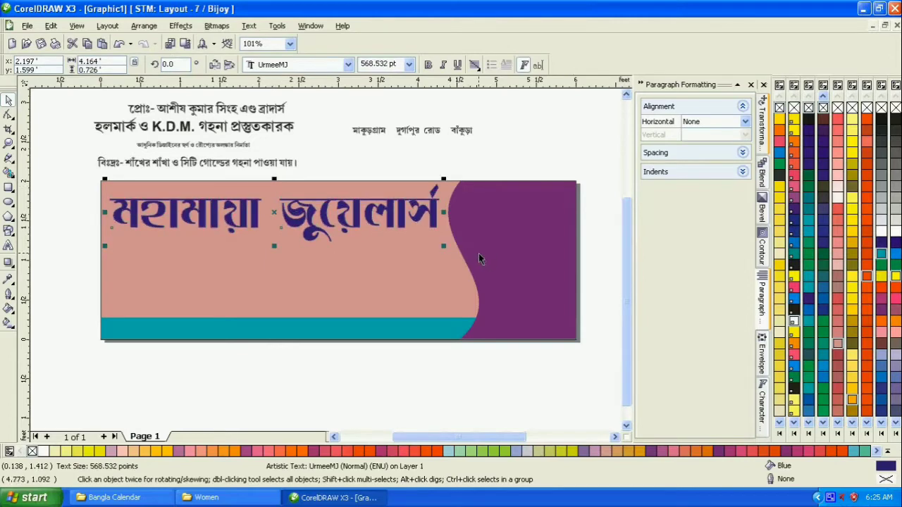
left_click(882, 314)
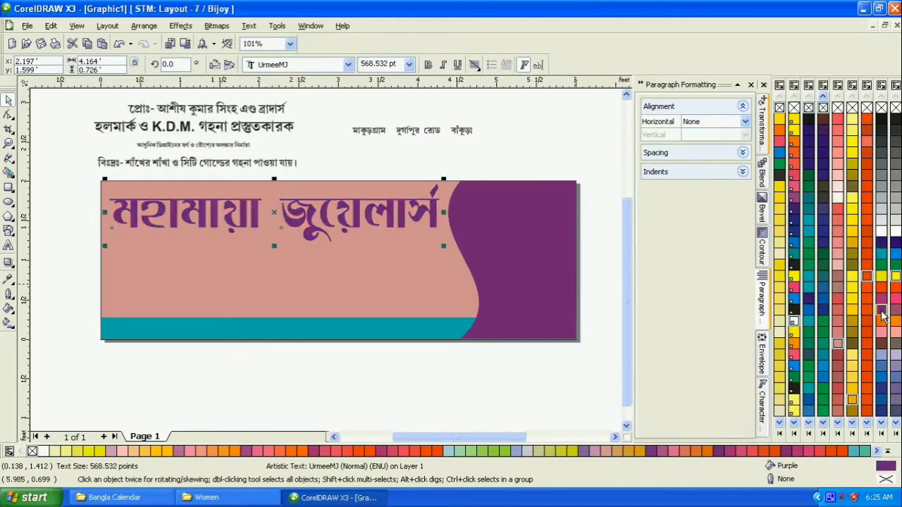
key("Escape")
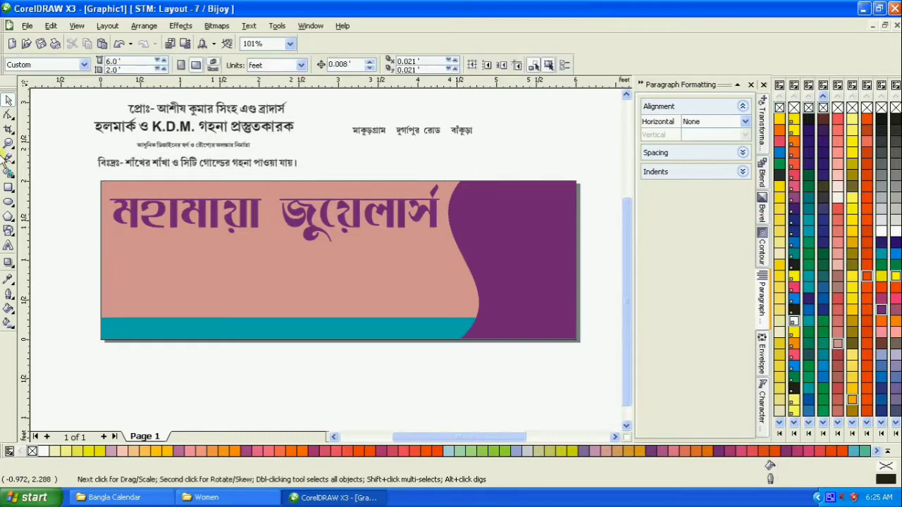
Step: Recolour the shop-name heading with a mauve-pink swatch from the expanded colour palette
left_click(8, 143)
left_click(518, 285)
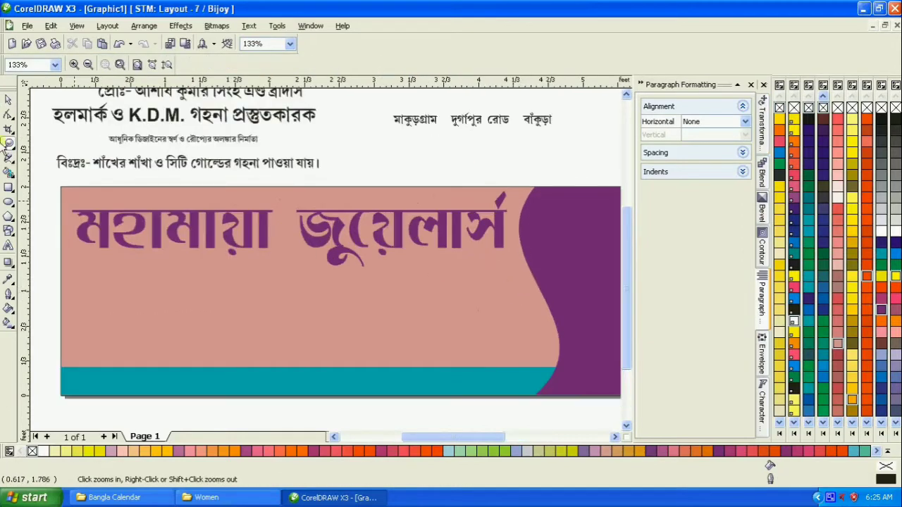
left_click(8, 101)
left_click(162, 245)
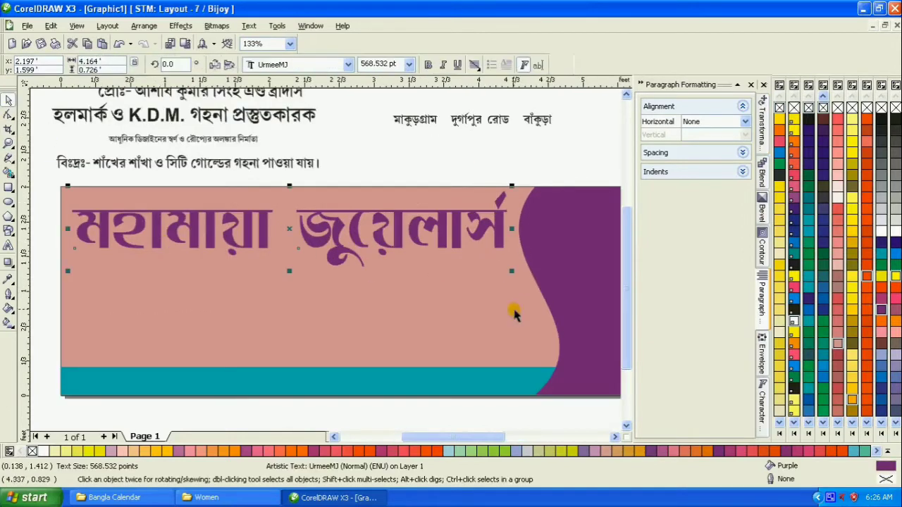
left_click(894, 434)
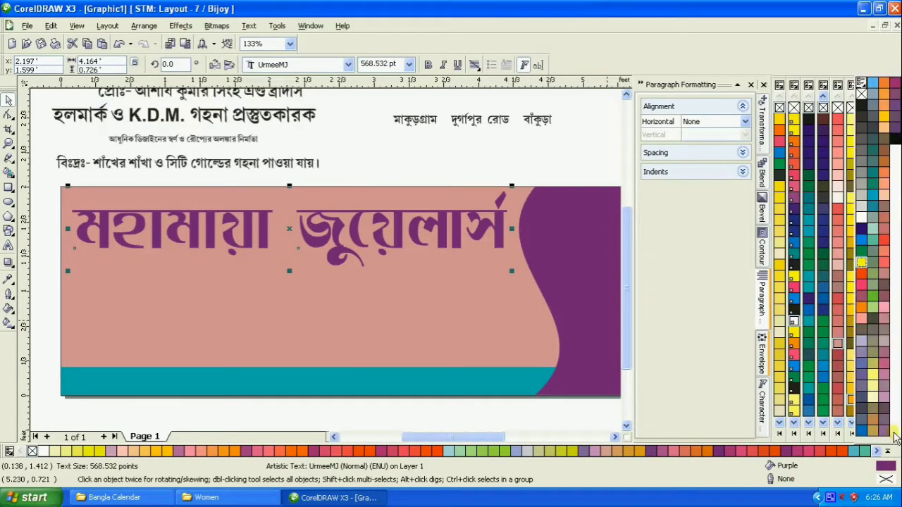
left_click(884, 363)
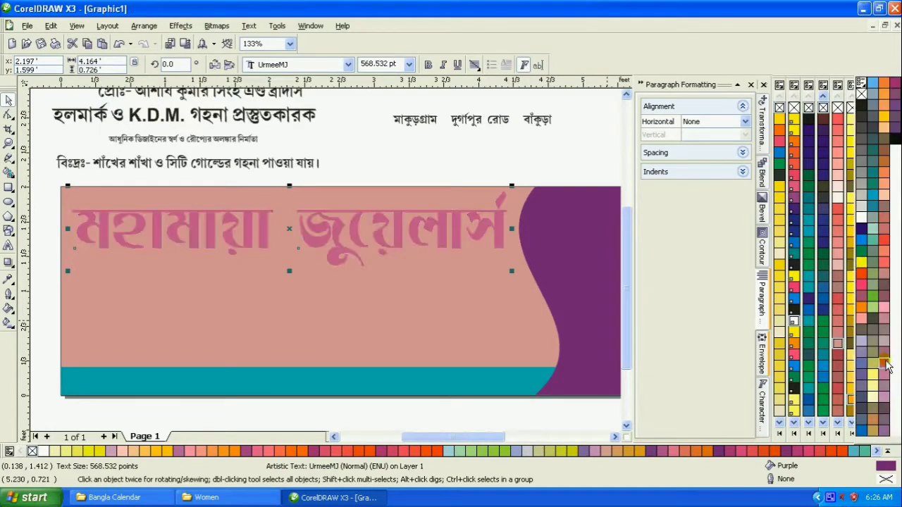
Step: Try Hot Pink and 100C100M100Y100K black as the fill of the shop-name heading
left_click(884, 242)
left_click(884, 263)
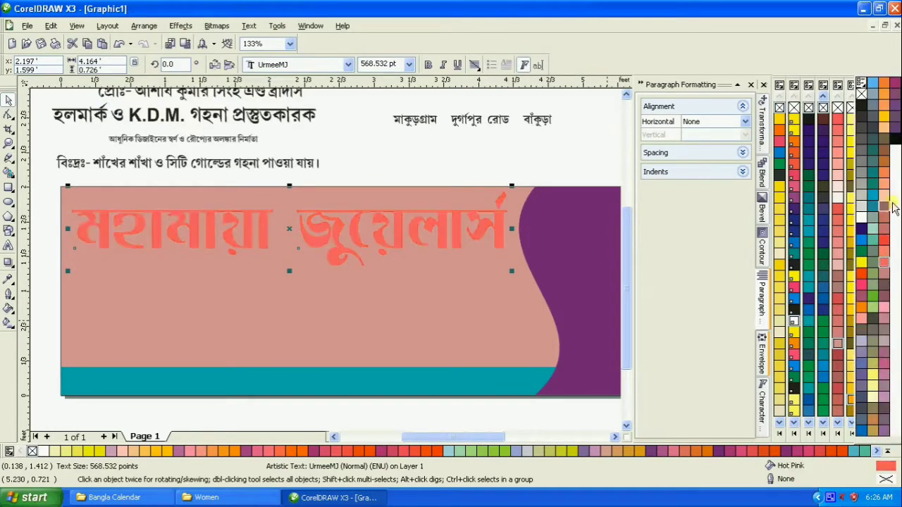
left_click(893, 139)
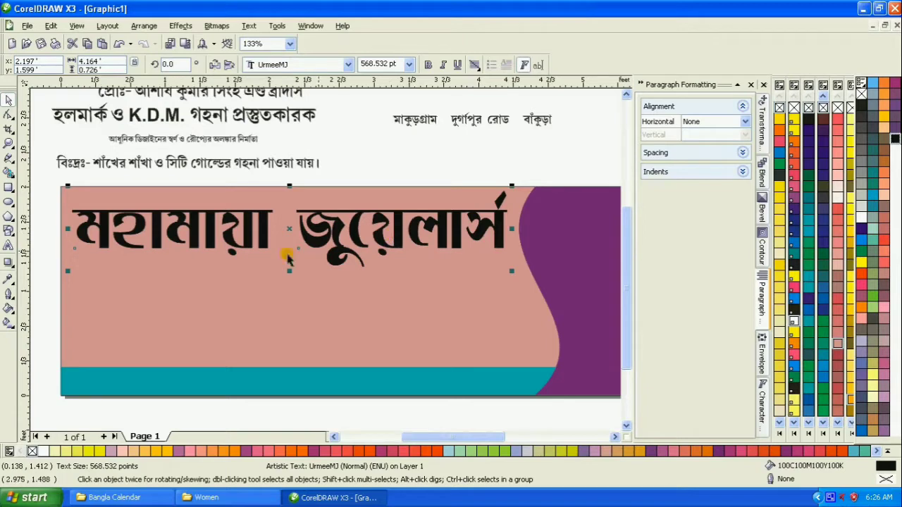
Step: Give the shop-name heading a 15 pt outline with rounded corners and colour both its fill and outline White
left_click(9, 296)
left_click(30, 299)
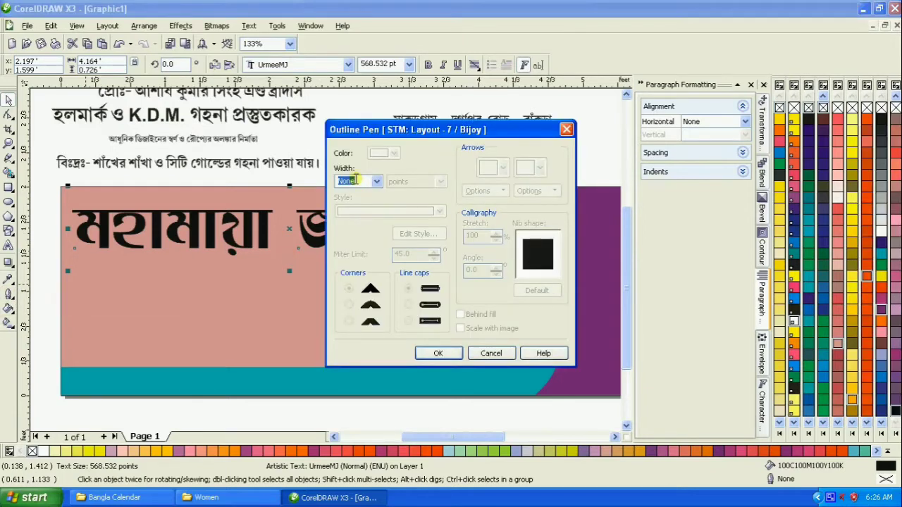
type("15")
left_click(377, 181)
left_click(349, 192)
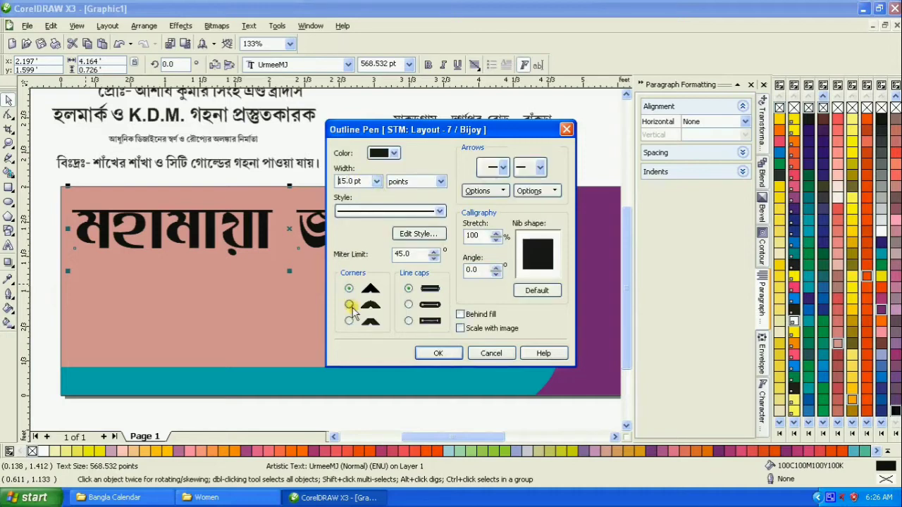
left_click(349, 304)
left_click(438, 353)
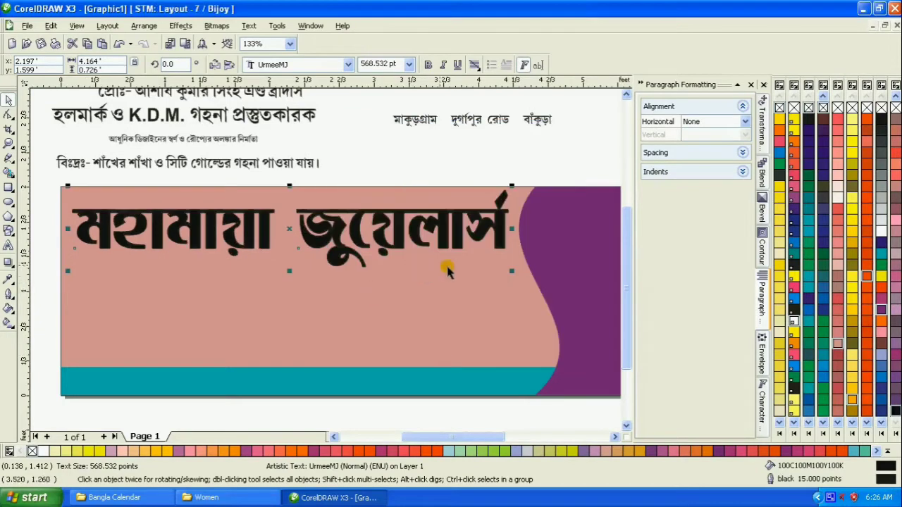
left_click(883, 234)
right_click(882, 235)
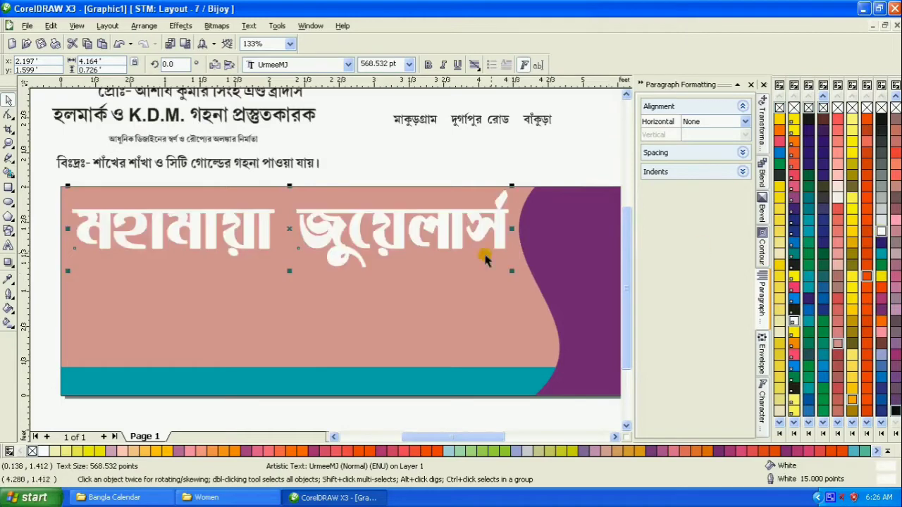
Step: Duplicate the white heading in place and make the top copy darkgreen without an outline
left_click_drag(377, 282, 384, 259)
left_click(809, 181)
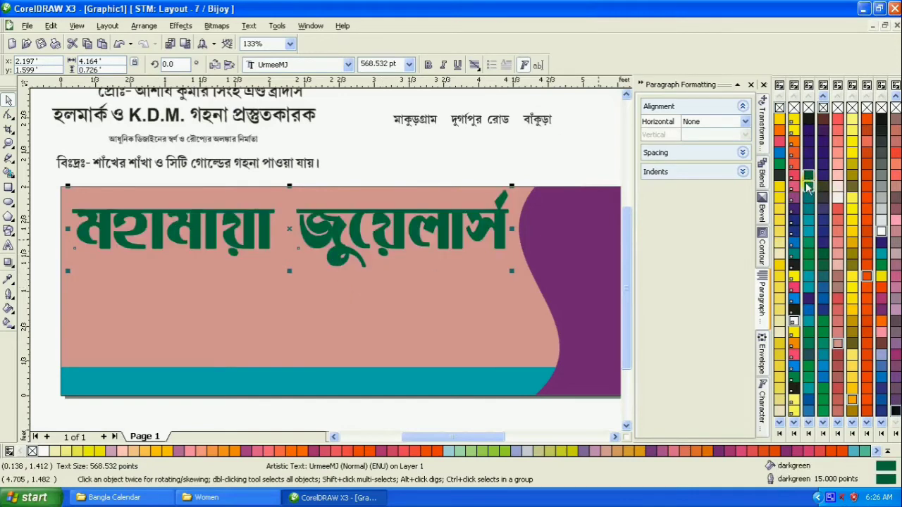
right_click(808, 107)
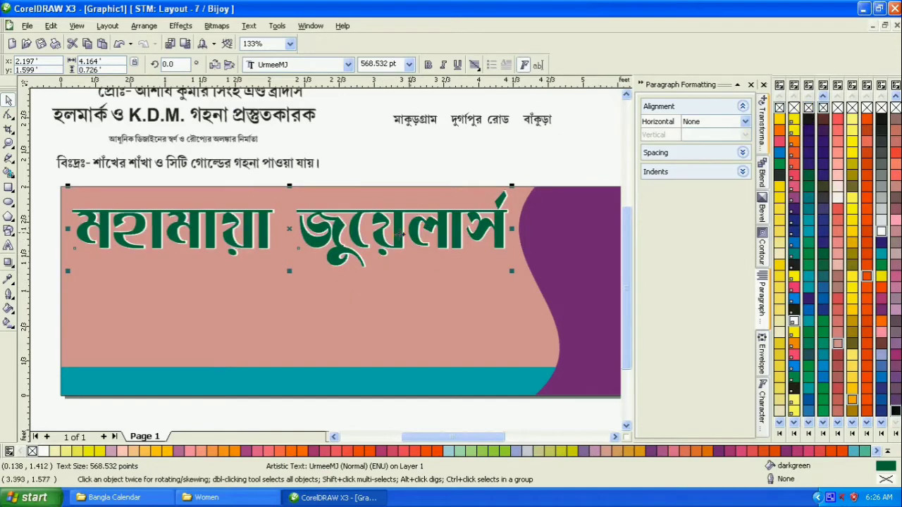
Step: Shift the green heading copy slightly upward and set the white heading's outline width to 18 pt
key("Escape")
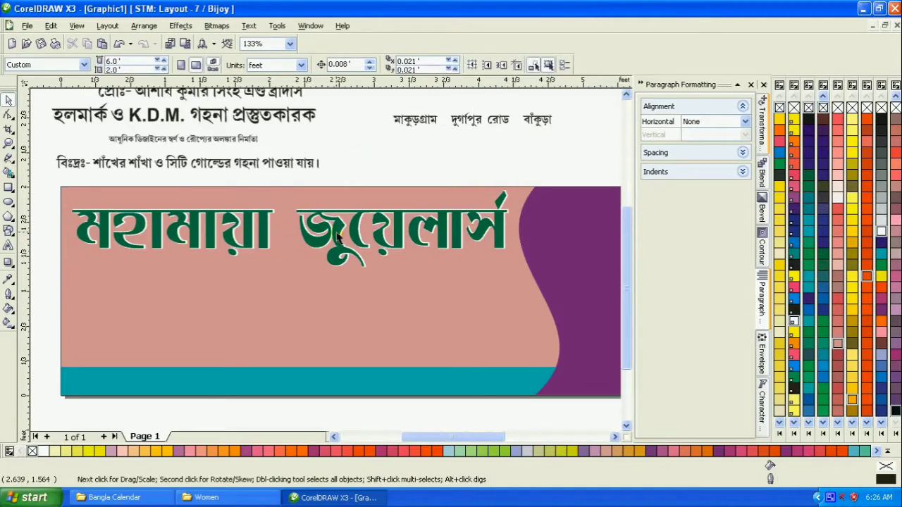
left_click(337, 238)
left_click_drag(345, 257, 341, 268)
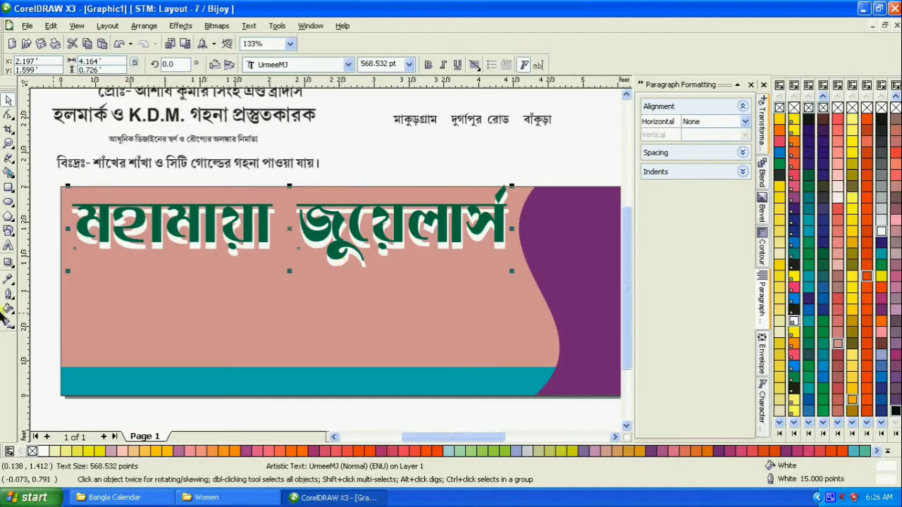
left_click(9, 310)
left_click(25, 299)
double_click(348, 185)
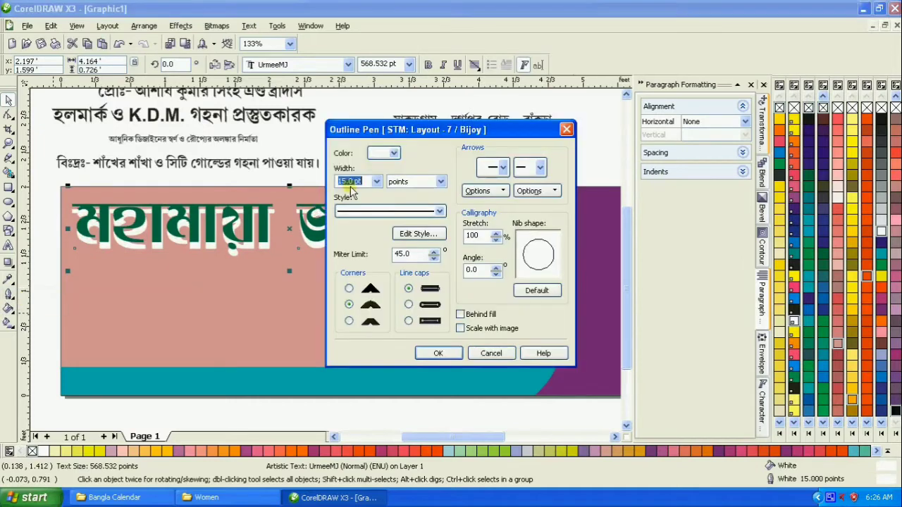
key("Return")
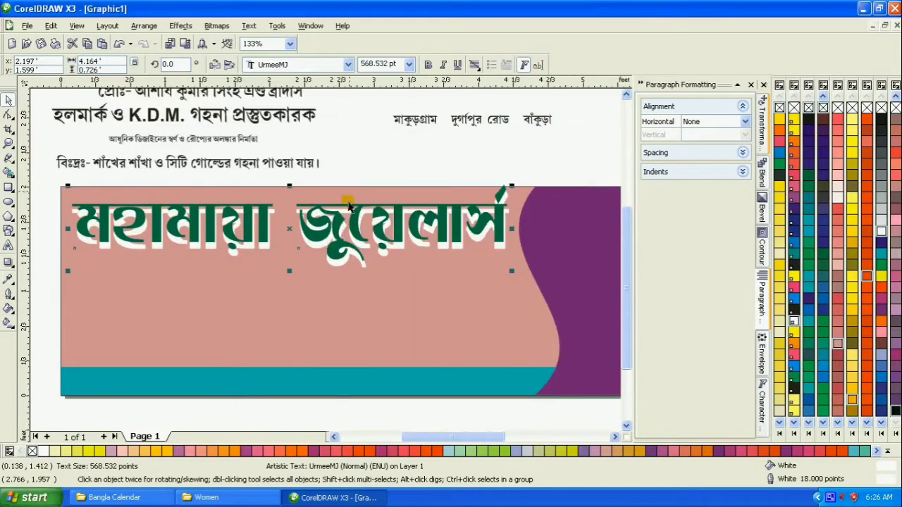
Step: Move the green heading copy back down over the white-outlined heading
left_click(325, 227)
left_click_drag(325, 227, 326, 235)
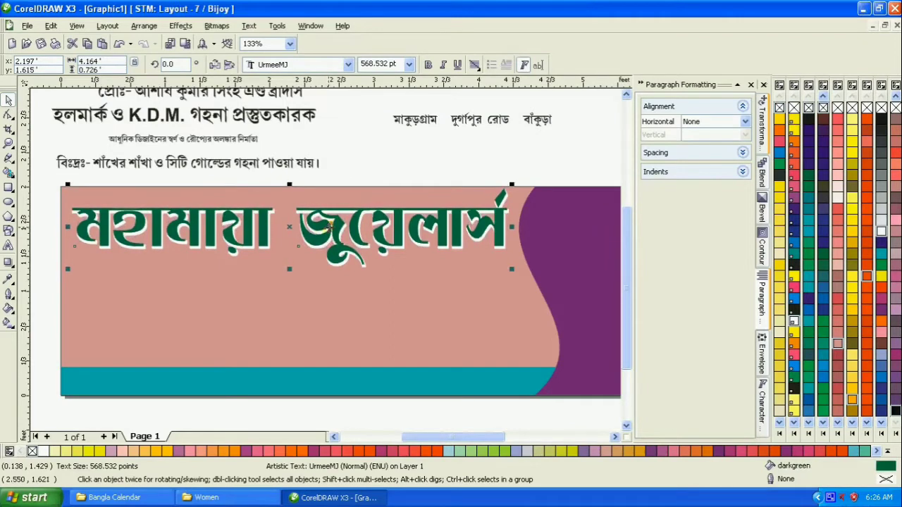
left_click(347, 180)
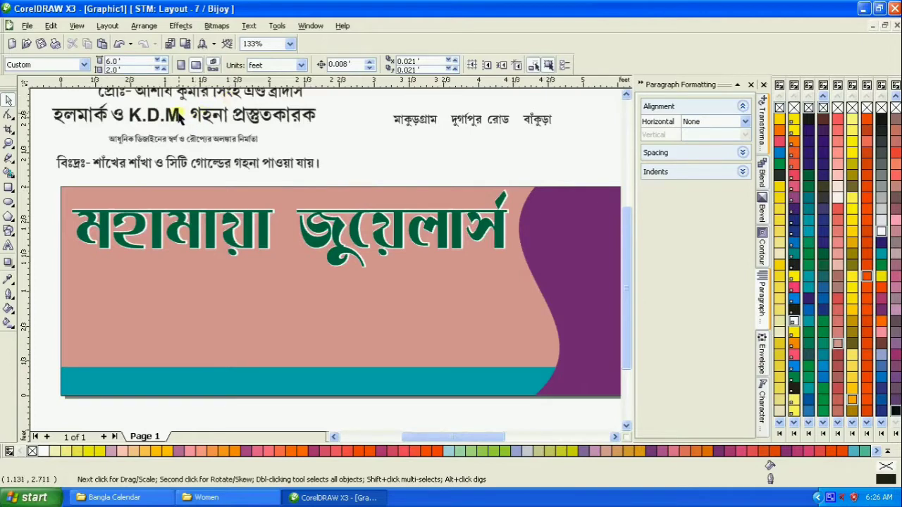
Step: Move the হলমার্ক ও K.D.M. গহনা প্রস্তুতকারক line onto the lower salmon area and scale it to about 153 pt
left_click_drag(179, 117, 278, 283)
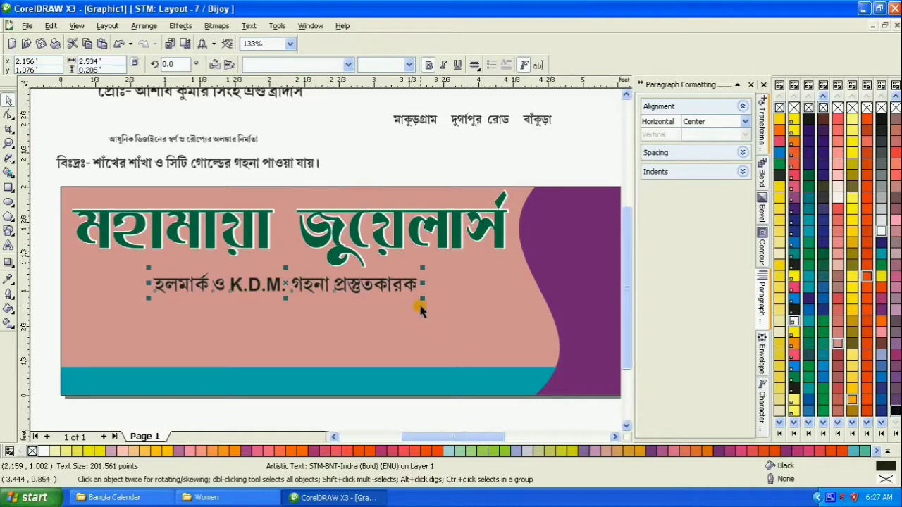
left_click_drag(422, 299, 451, 302)
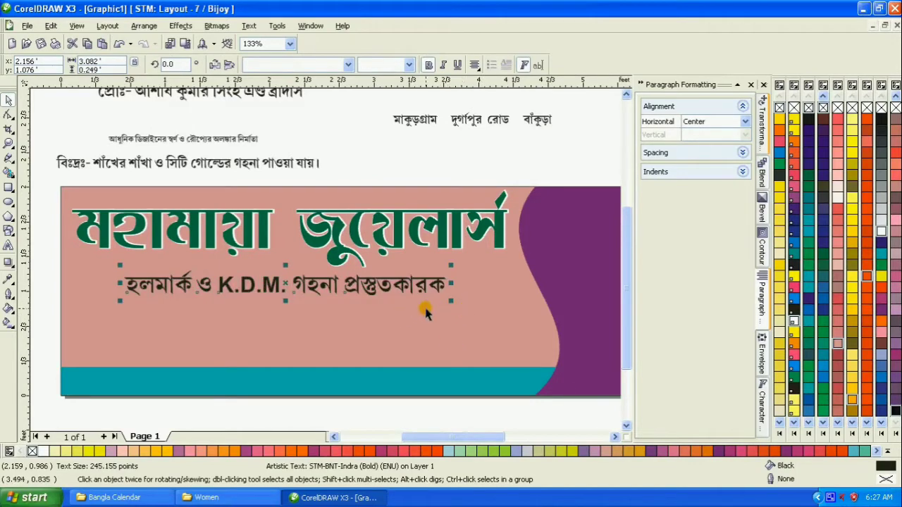
left_click(399, 180)
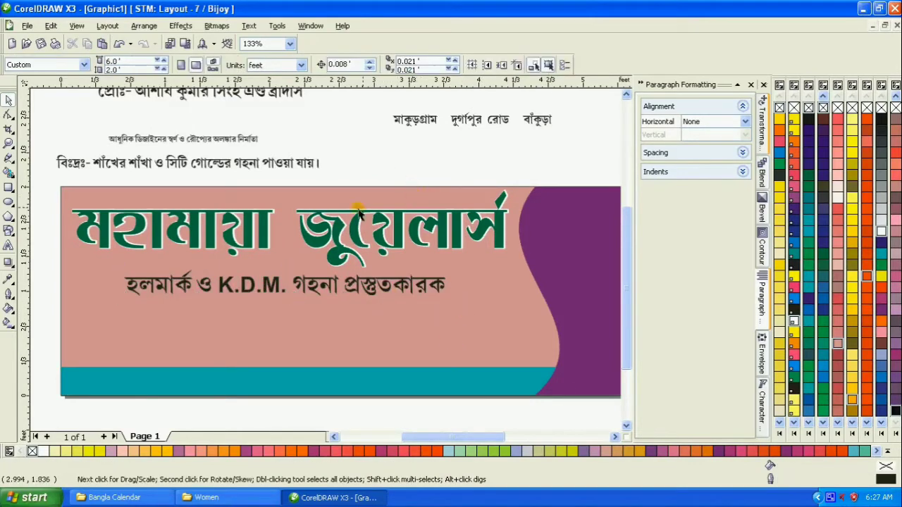
left_click(265, 300)
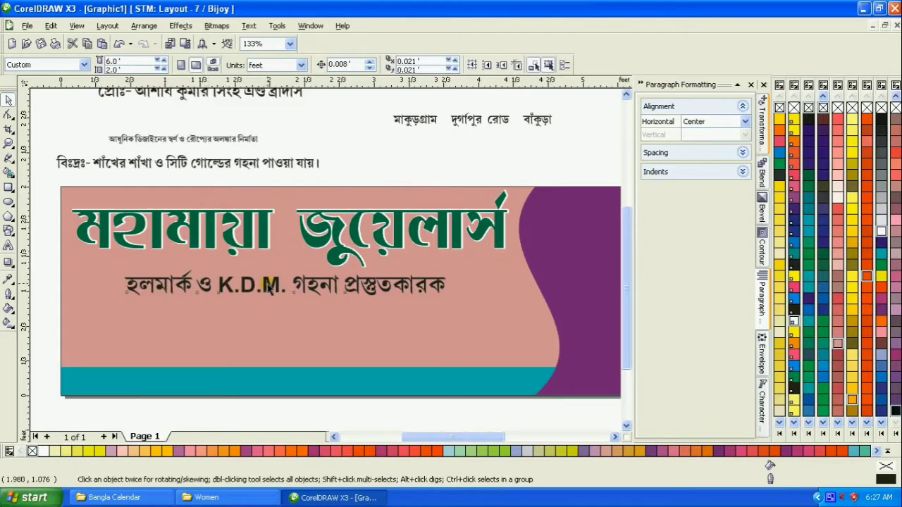
left_click_drag(451, 303, 389, 315)
left_click_drag(311, 304, 310, 340)
Step: Place the আধুনিক ডিজাইনের স্বর্ণ ও রৌপ্যের অলঙ্কার নির্মাতা tagline directly below the heading, enlarged to about 236 pt
left_click(183, 142)
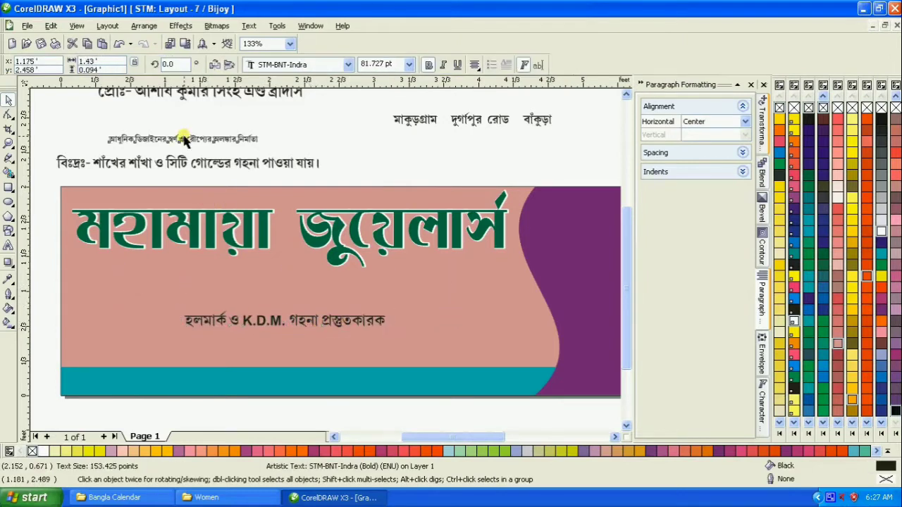
left_click_drag(183, 142, 159, 273)
left_click_drag(238, 283, 517, 341)
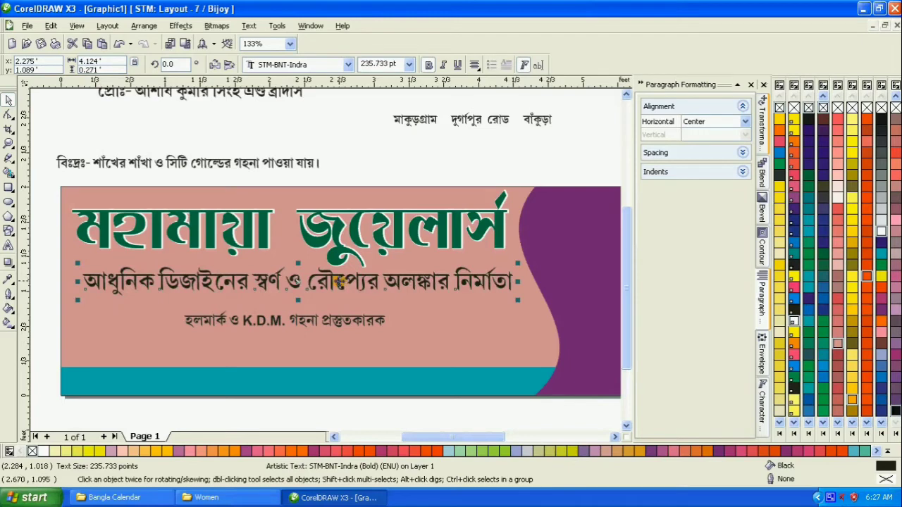
left_click_drag(337, 282, 329, 290)
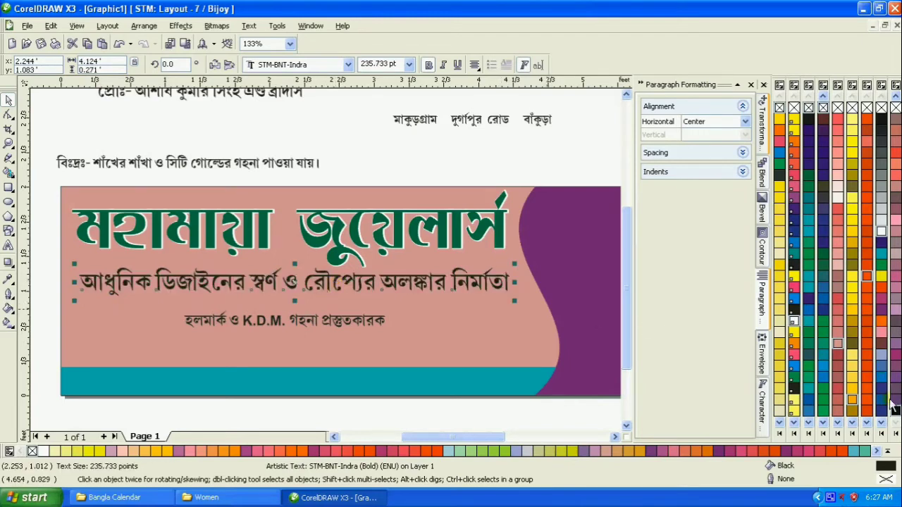
Step: Fill the tagline with Blue Purple and nudge it slightly left to line up under the heading
left_click(895, 355)
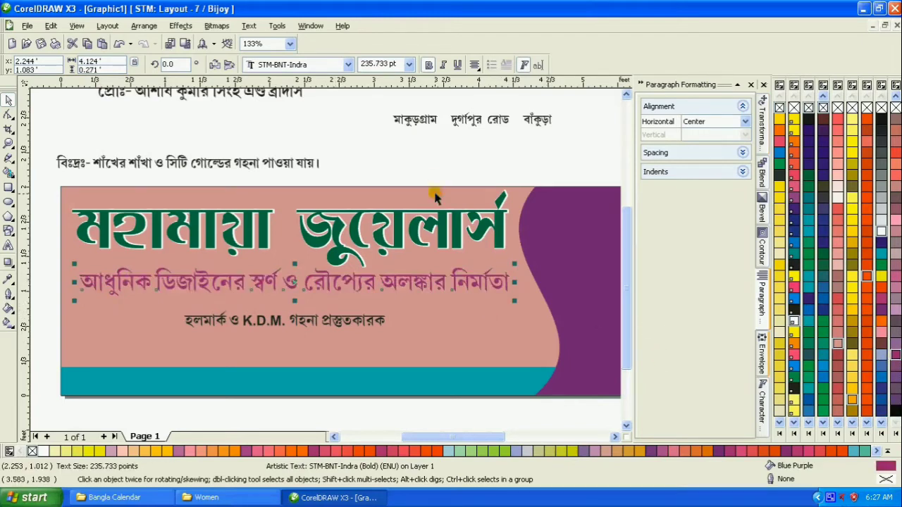
left_click(446, 291)
key("Left")
left_click(453, 173)
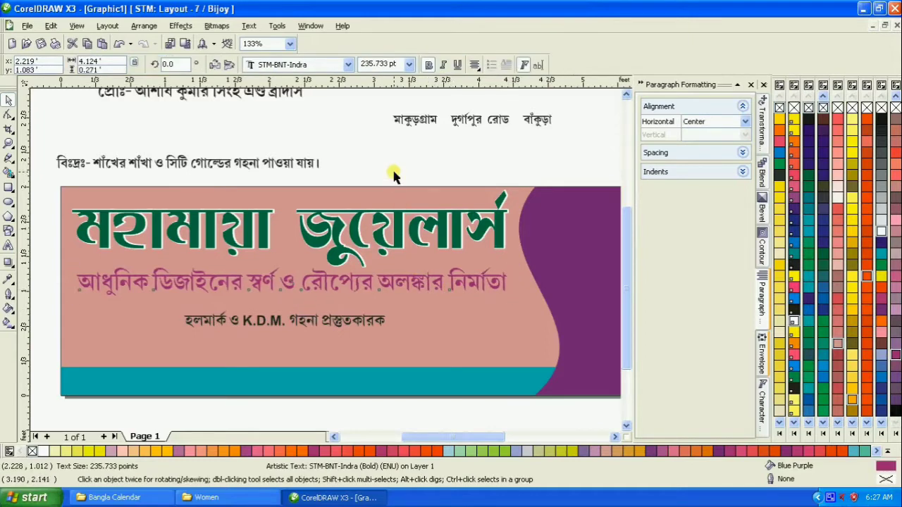
Step: Nudge the K.D.M. line up closer to the tagline
left_click(351, 322)
key("Up")
key("Up")
key("Up")
key("Up")
key("Up")
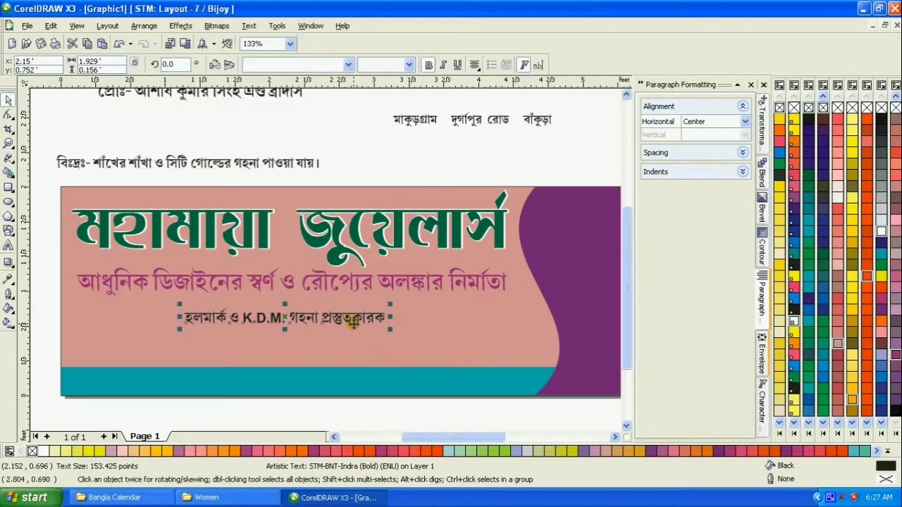
left_click(308, 420)
Step: Place the বিঃদ্রঃ note line below the K.D.M. line, enlarge it to about 163 pt and nudge it right
left_click(191, 165)
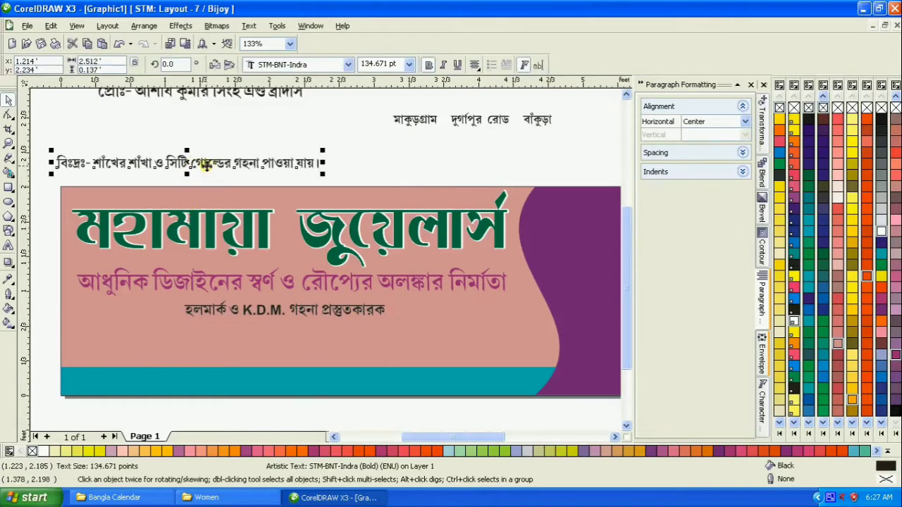
left_click_drag(206, 163, 287, 332)
left_click_drag(404, 355, 430, 360)
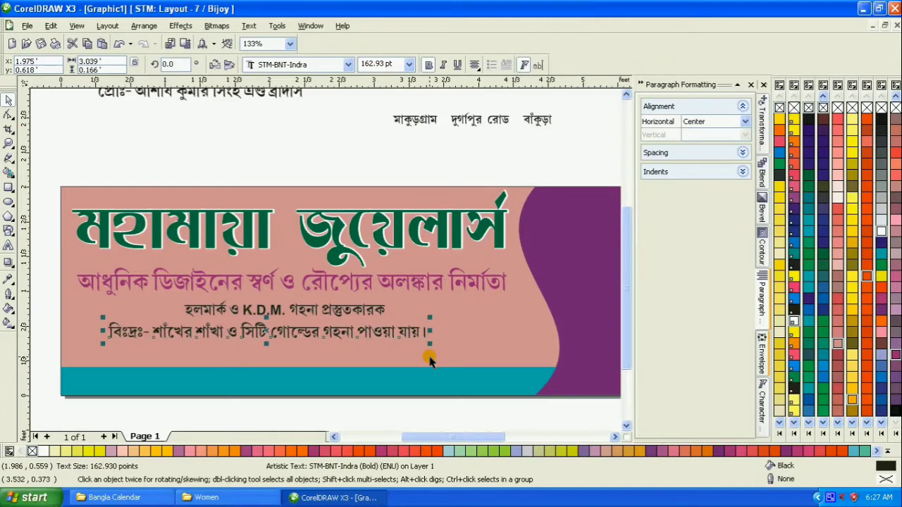
key("Right")
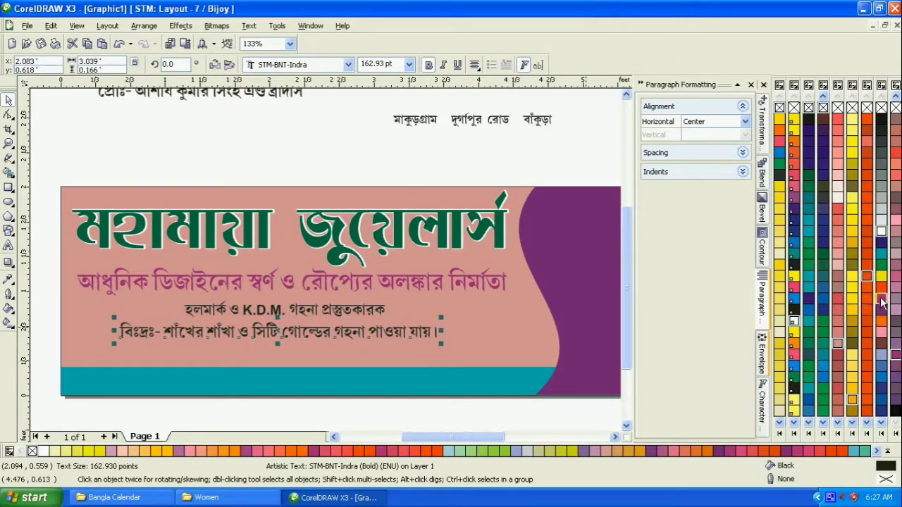
Step: Fill the বিঃদ্রঃ note line with Purple and raise the K.D.M. line slightly above it
left_click(880, 313)
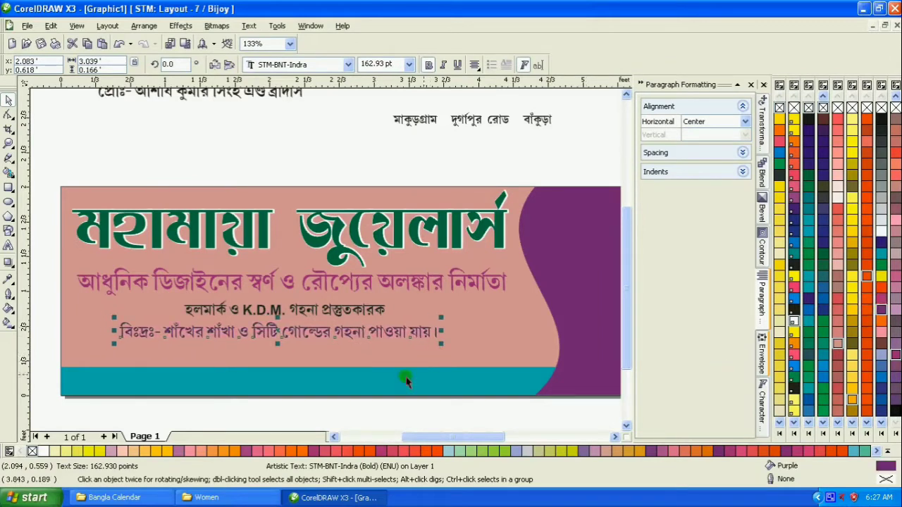
left_click(316, 405)
left_click_drag(329, 339, 320, 317)
left_click(320, 317)
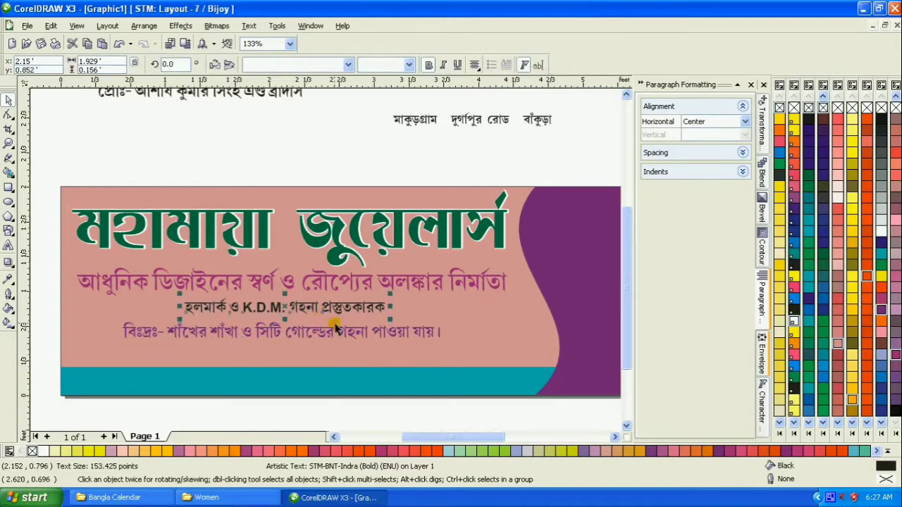
Step: Draw a rectangle about 3.15 × 0.23 ft around the note line, filled with RGB R51G102B102 and without an outline
left_click(8, 188)
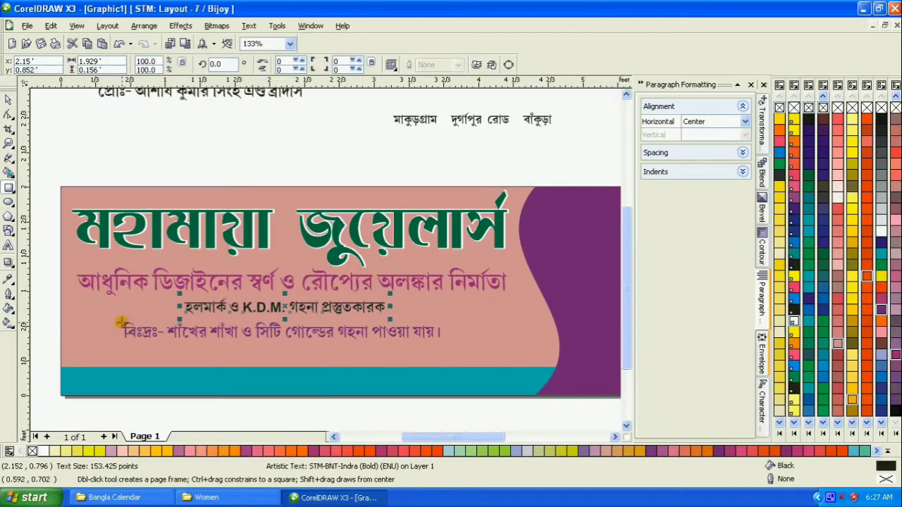
mouse_move(117, 322)
left_mouse_down()
mouse_move(207, 344)
mouse_move(445, 344)
left_mouse_up()
left_click(8, 101)
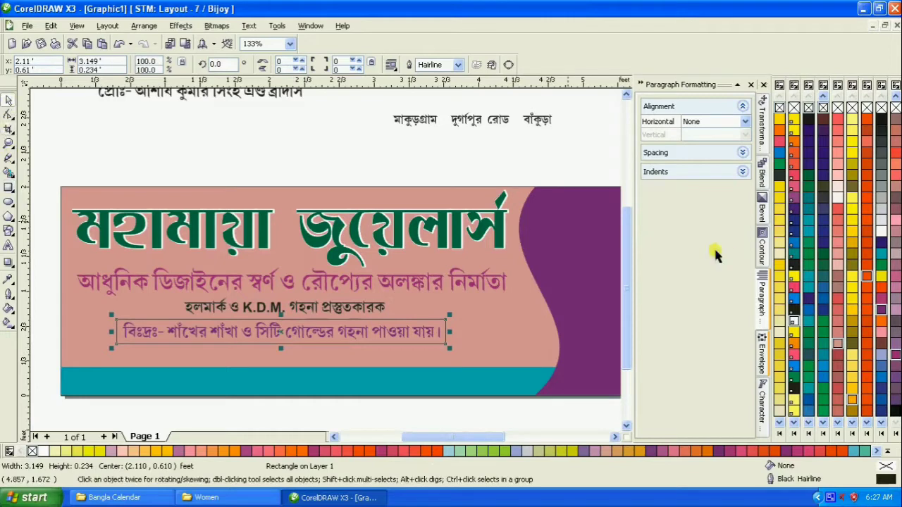
left_click(823, 280)
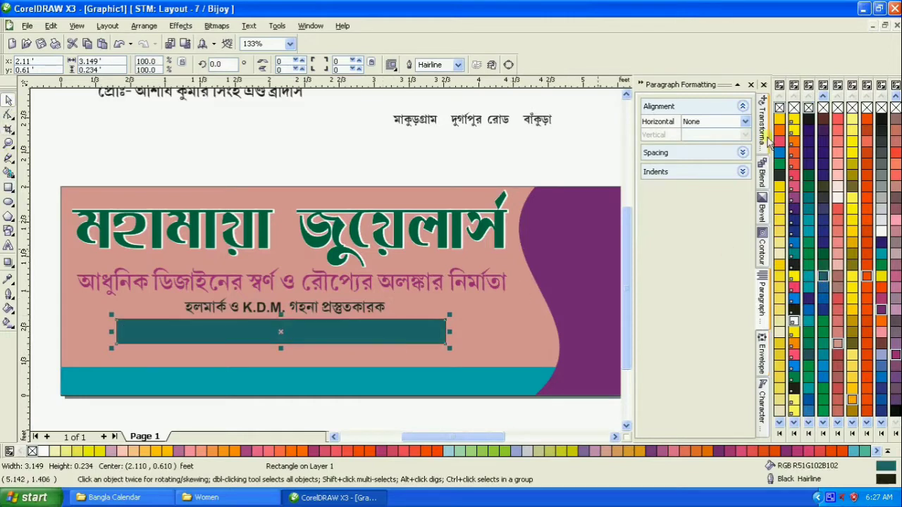
right_click(809, 107)
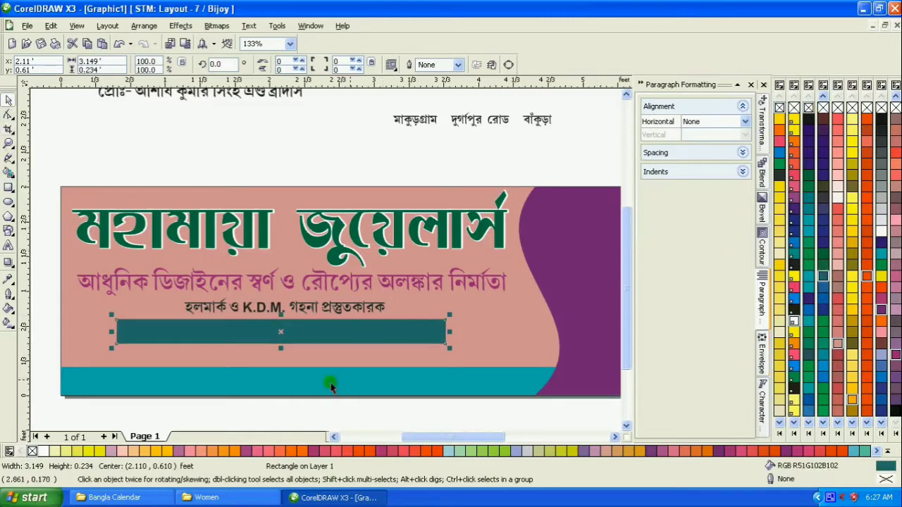
Step: Nudge the dark teal bar upward off the বিঃদ্রঃ note line
left_click(42, 310)
left_click(129, 335)
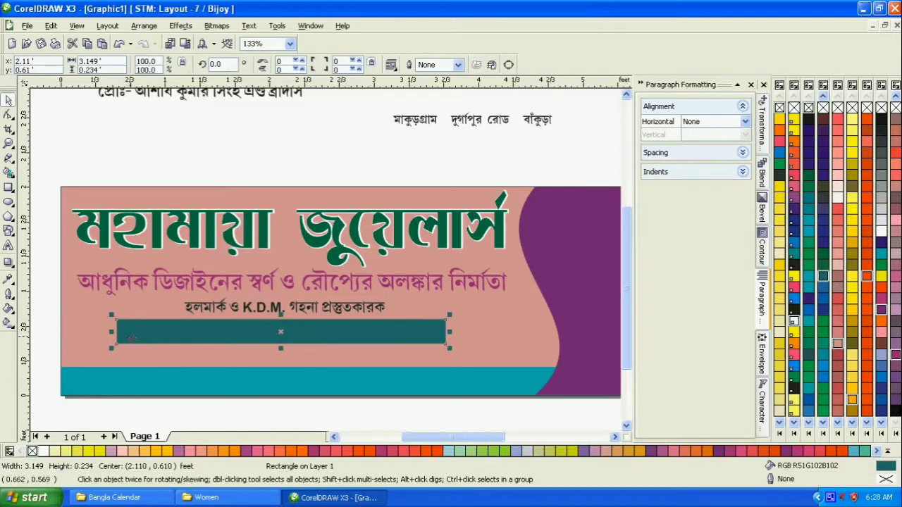
key("Up")
key("Up")
key("Up")
key("Up")
key("Up")
key("Up")
key("Up")
key("Up")
key("Up")
key("Up")
key("Up")
key("Up")
key("Up")
key("Up")
key("Up")
key("Up")
key("Up")
key("Up")
left_click(244, 337)
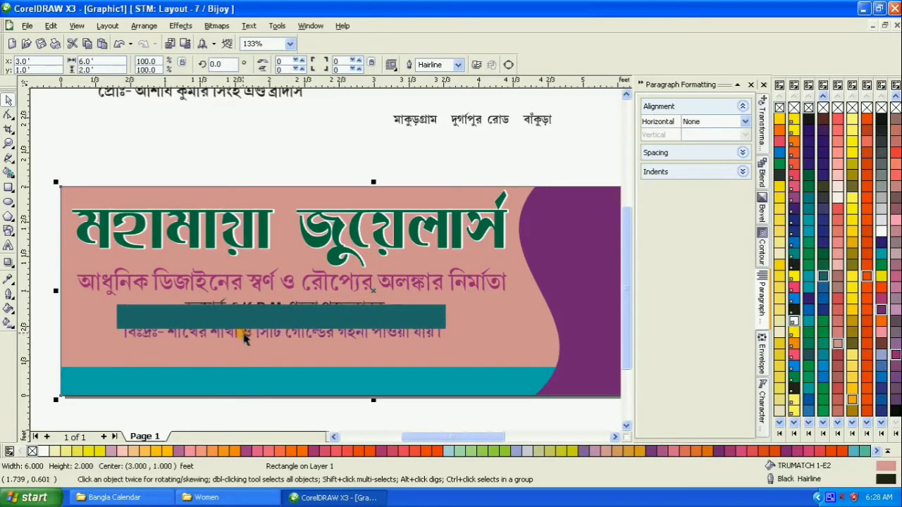
Step: Nudge the dark teal bar down over the বিঃদ্রঃ note line and fill the note text with White
left_click(260, 337)
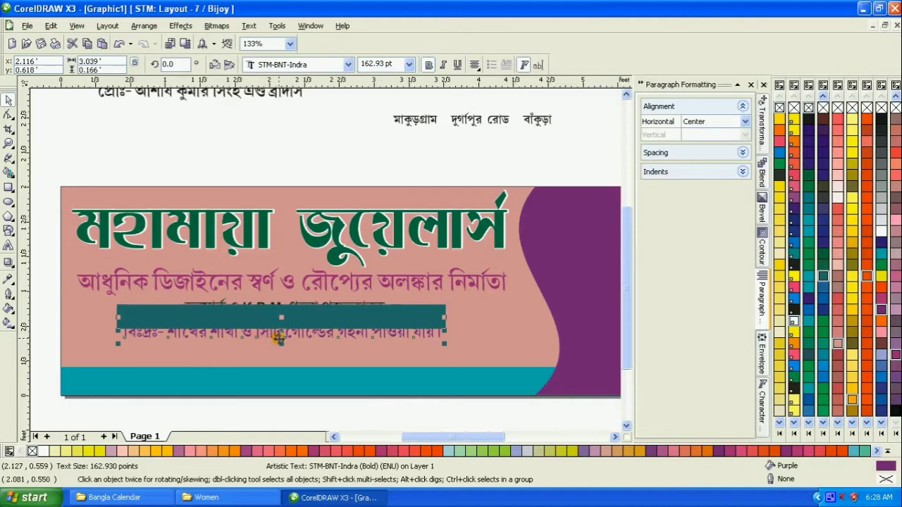
left_click(243, 318)
key("Down")
key("Down")
key("Down")
key("Down")
key("Down")
key("Down")
key("Down")
key("Down")
key("Down")
key("Down")
key("Down")
key("Down")
key("Down")
key("Down")
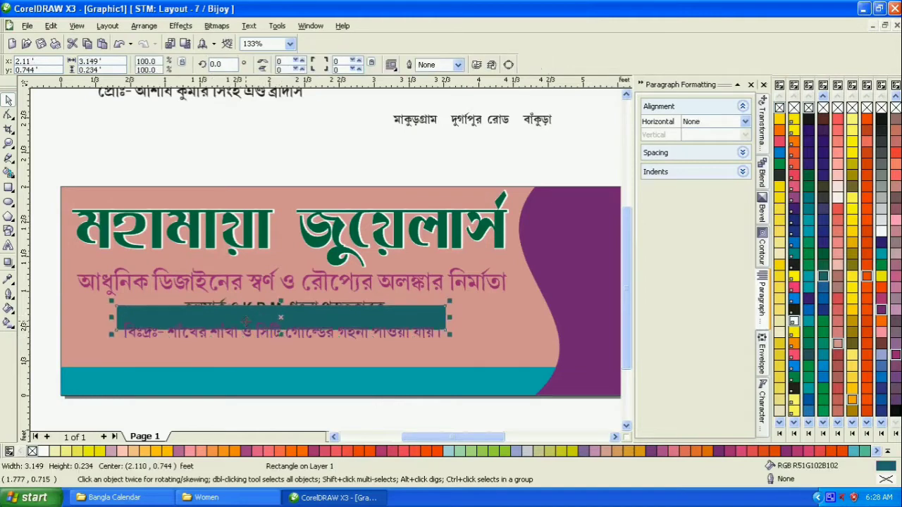
left_click(264, 341)
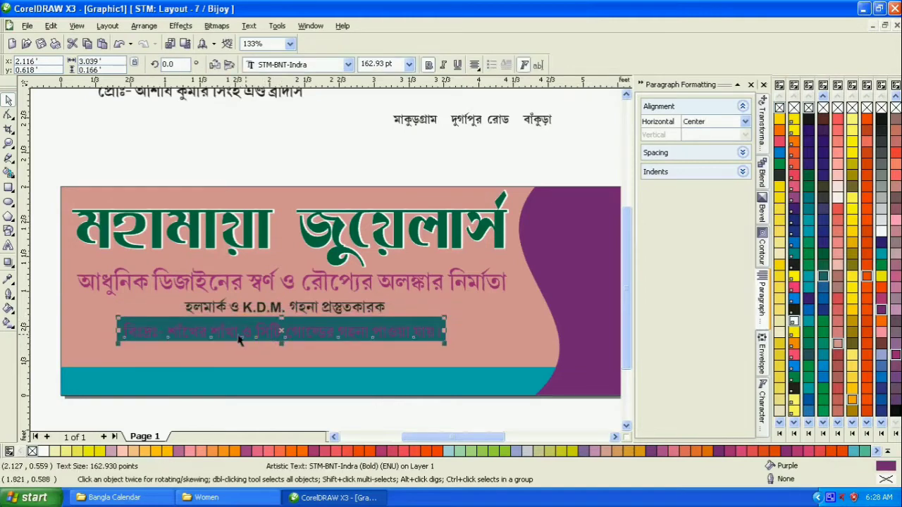
left_click(879, 239)
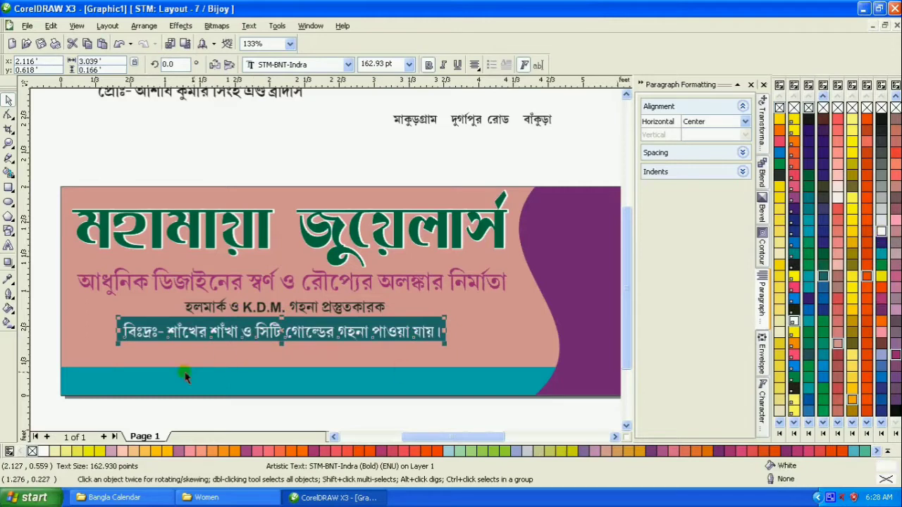
Step: Align the note text and its teal bar by their centres horizontally and vertically, and group the two
scroll(181, 373, "up", 2)
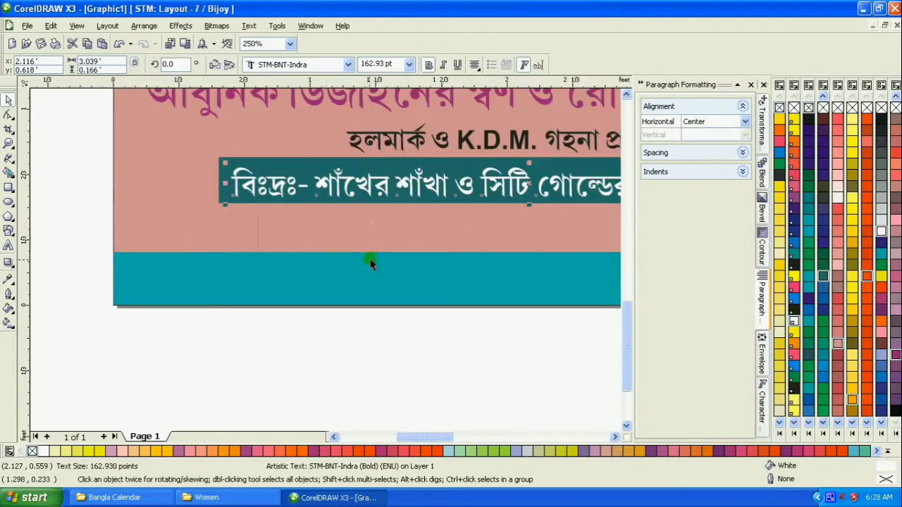
left_click(233, 161, "shift")
left_click(450, 64)
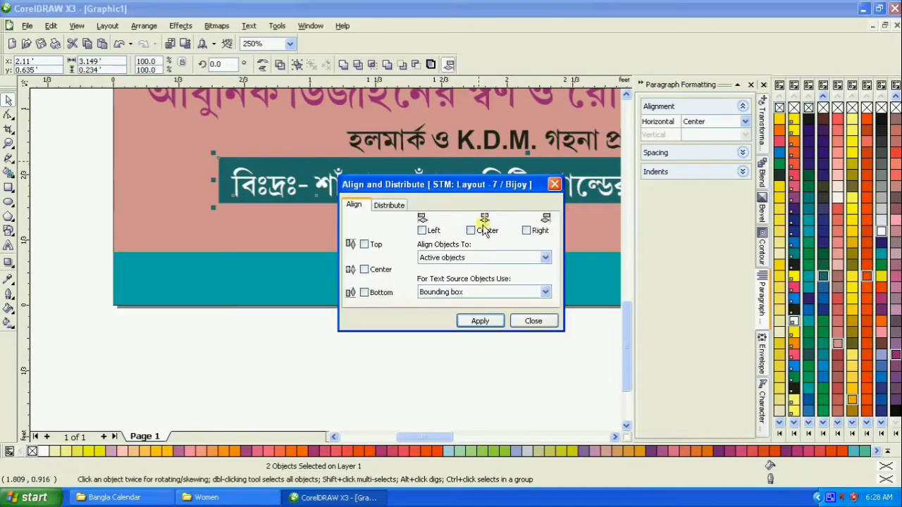
left_click(482, 237)
left_click(364, 269)
left_click(486, 321)
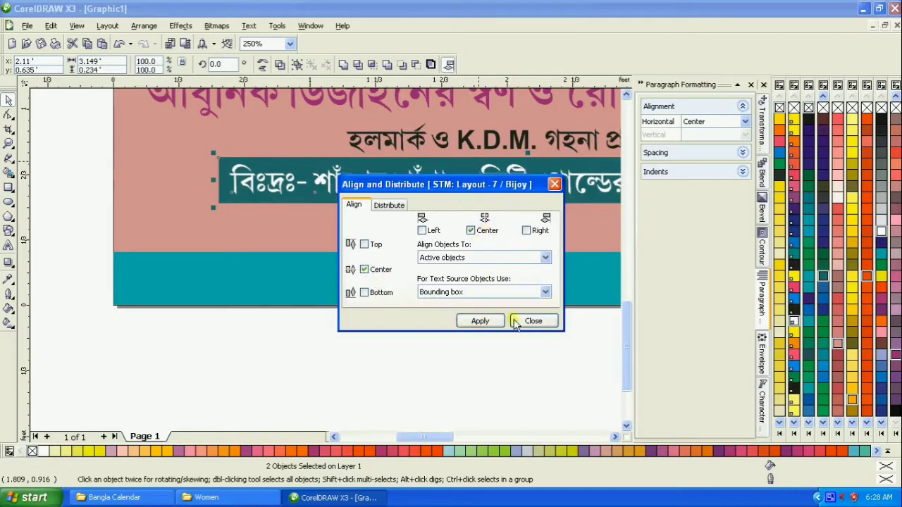
left_click(534, 322)
key("ctrl+g")
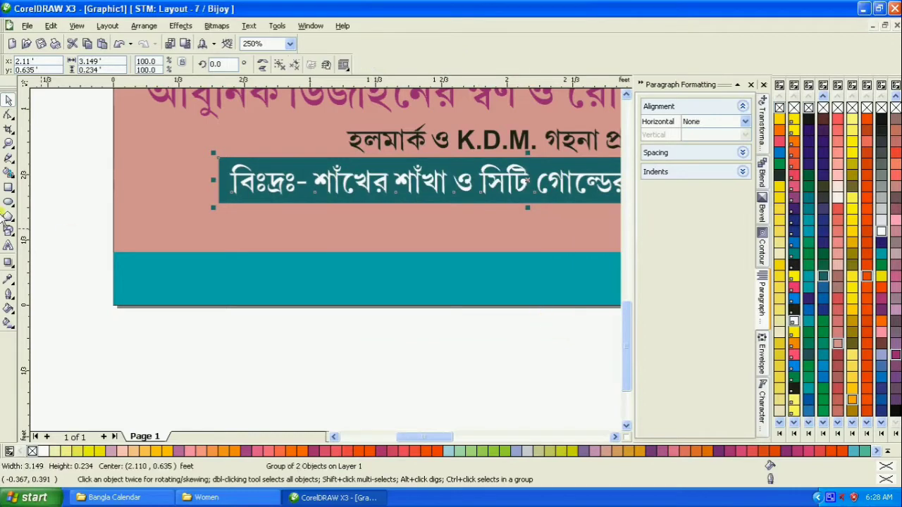
Step: Nudge the grouped note bar slightly down from the K.D.M. line
left_click(9, 143)
right_click(185, 203)
right_click(282, 217)
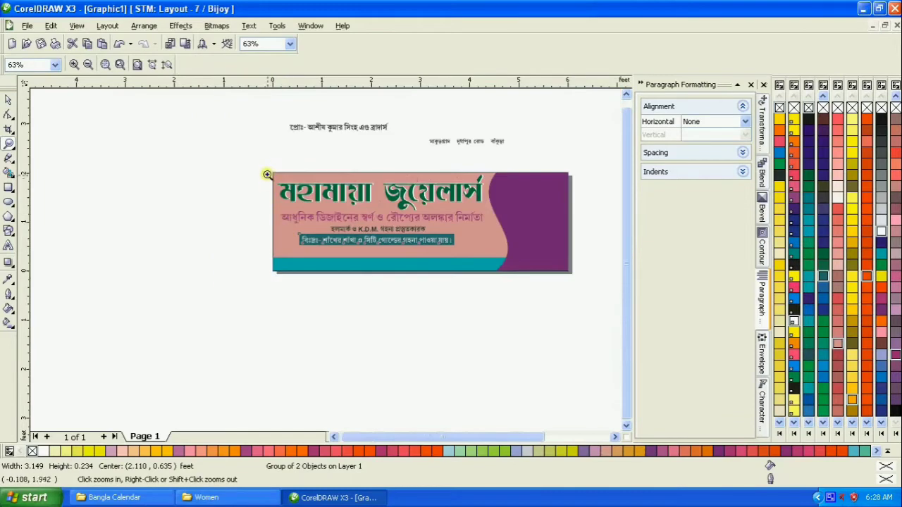
left_click_drag(501, 246, 571, 273)
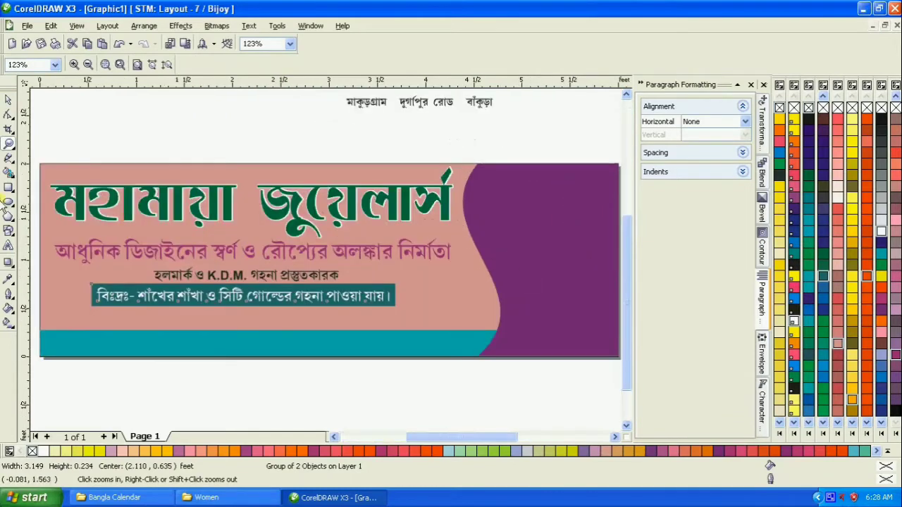
left_click(9, 101)
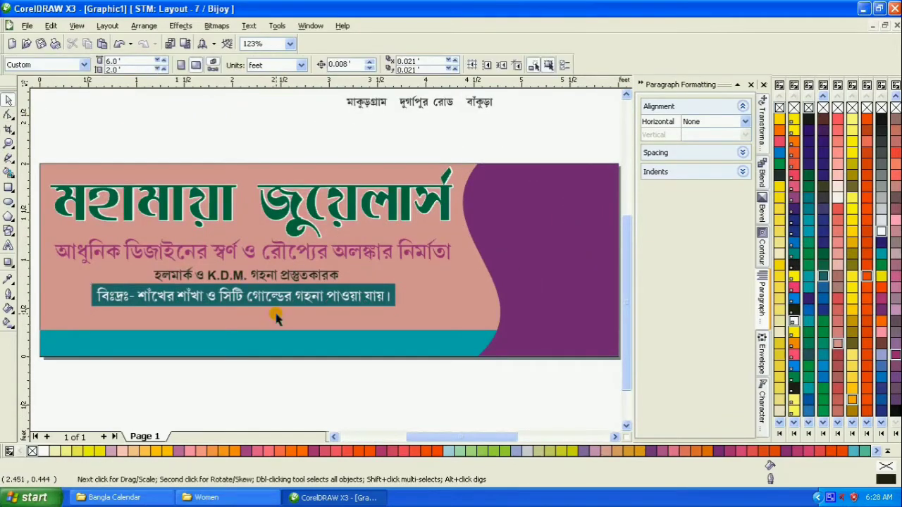
key("Down")
key("Down")
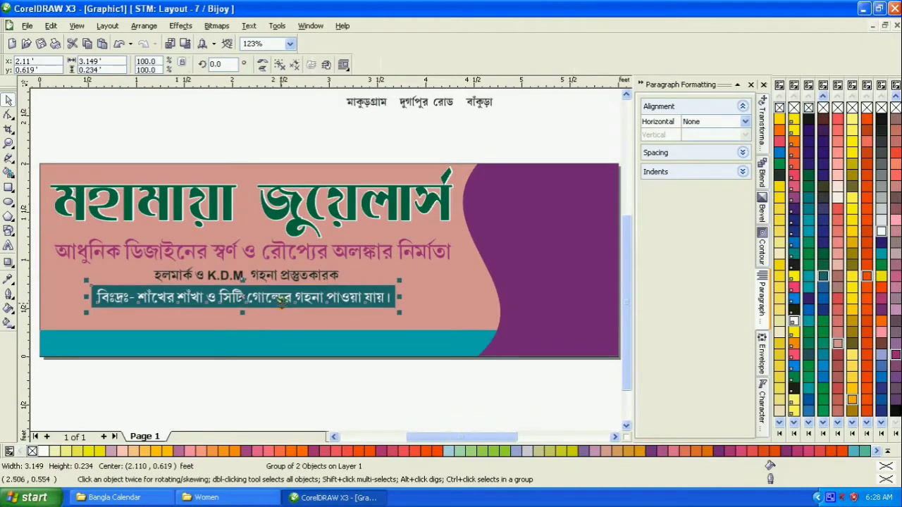
key("Escape")
Step: Move the প্রোঃ proprietor line from above the banner to just below the note bar, roughly centred under it
left_click(252, 259)
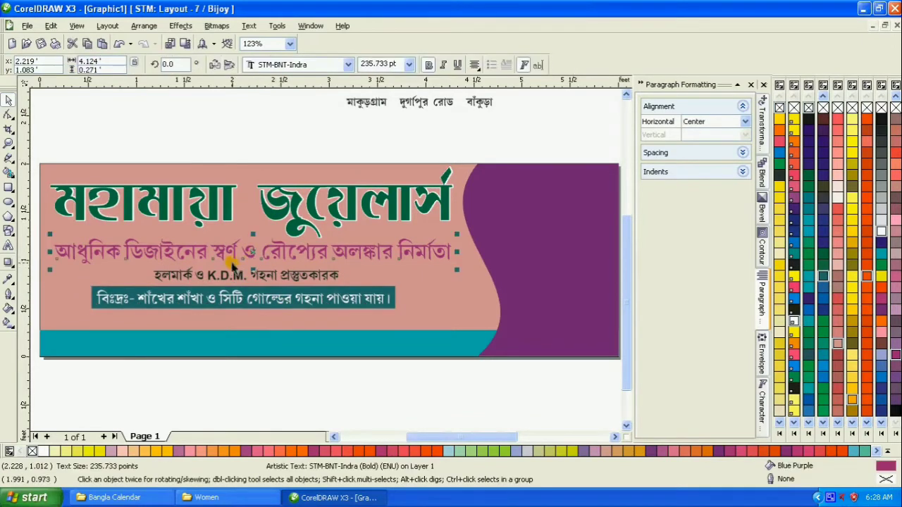
left_click(296, 138)
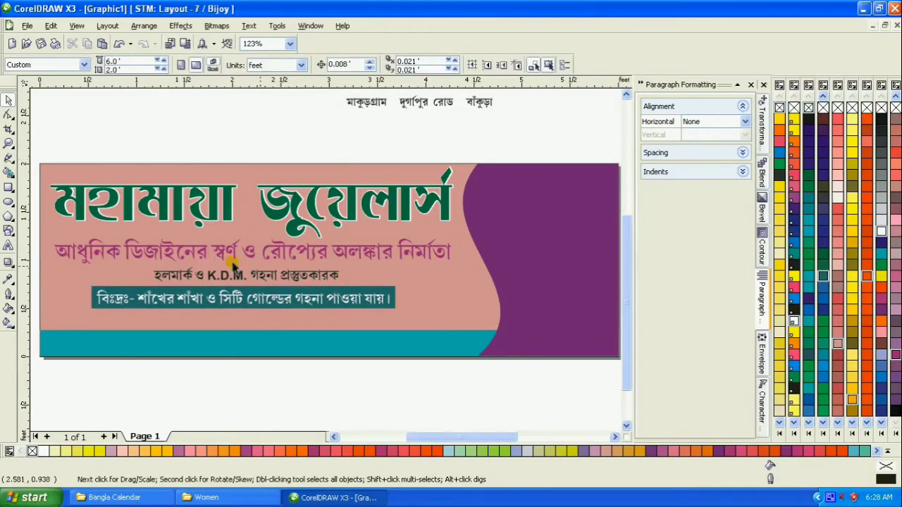
left_click(8, 143)
right_click(169, 181)
left_click_drag(252, 110, 530, 259)
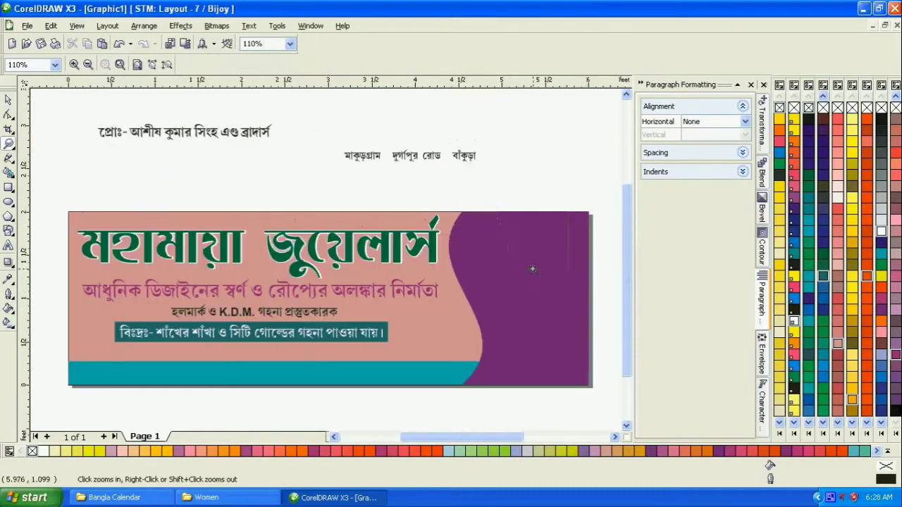
left_click(9, 101)
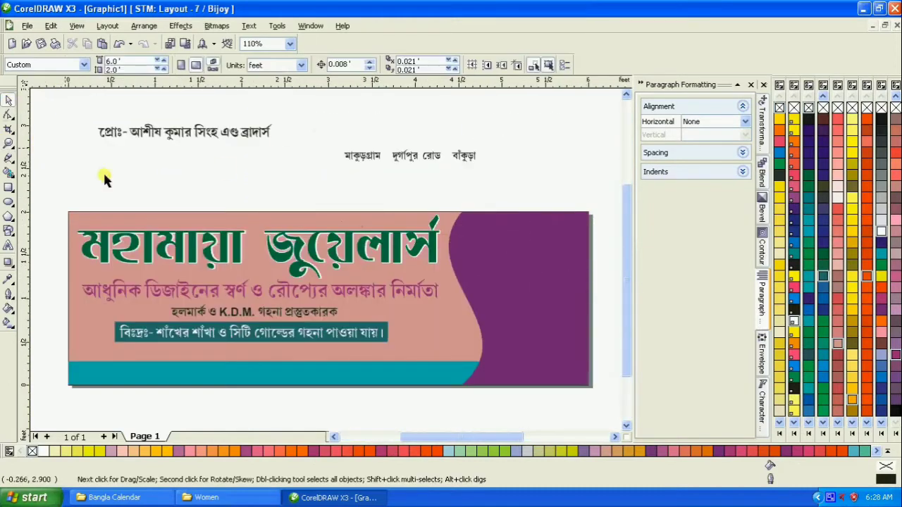
left_click(194, 140)
left_click_drag(186, 136, 249, 352)
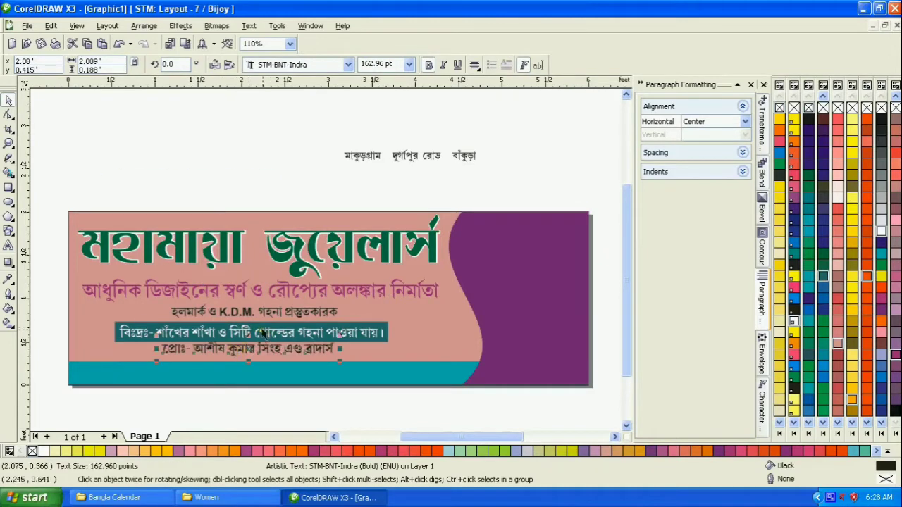
Step: Raise the purple tagline slightly, group the heading with its outline copy and reduce the group's height to about 0.67 ft
left_click(261, 290)
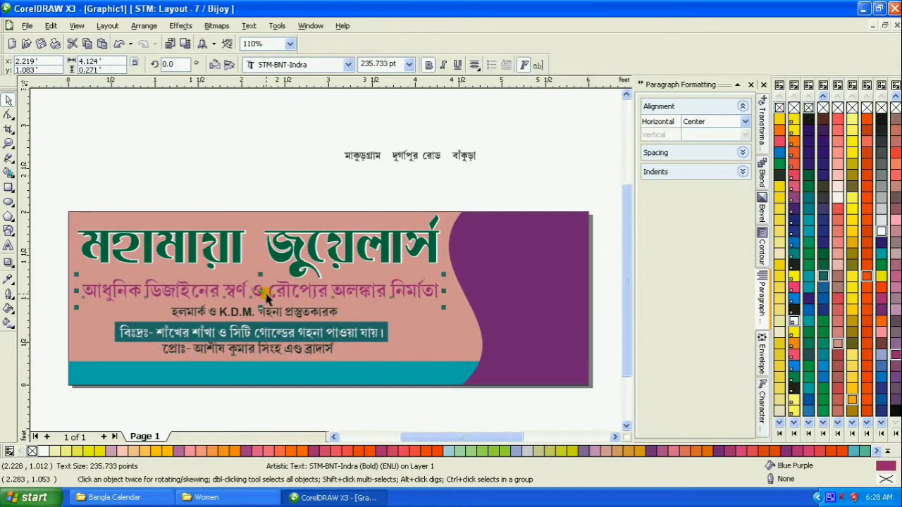
left_click(304, 268)
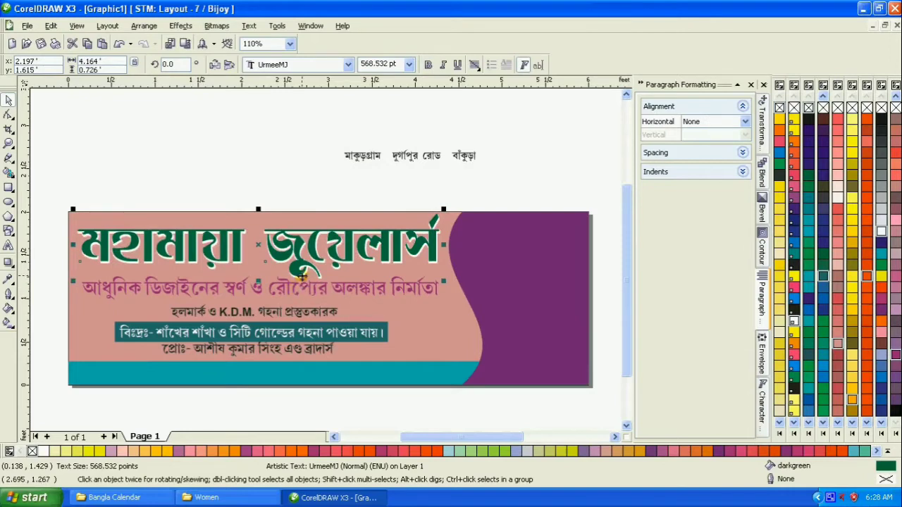
left_click_drag(56, 199, 478, 286)
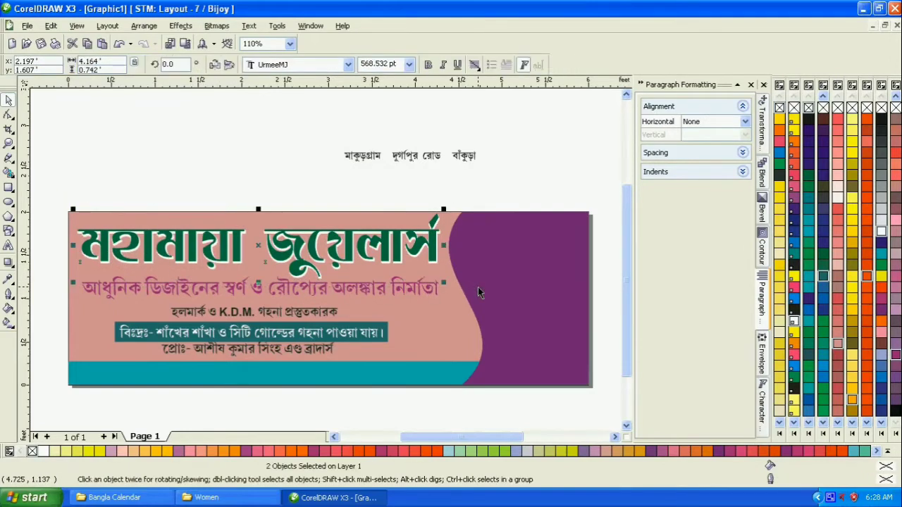
key("ctrl+g")
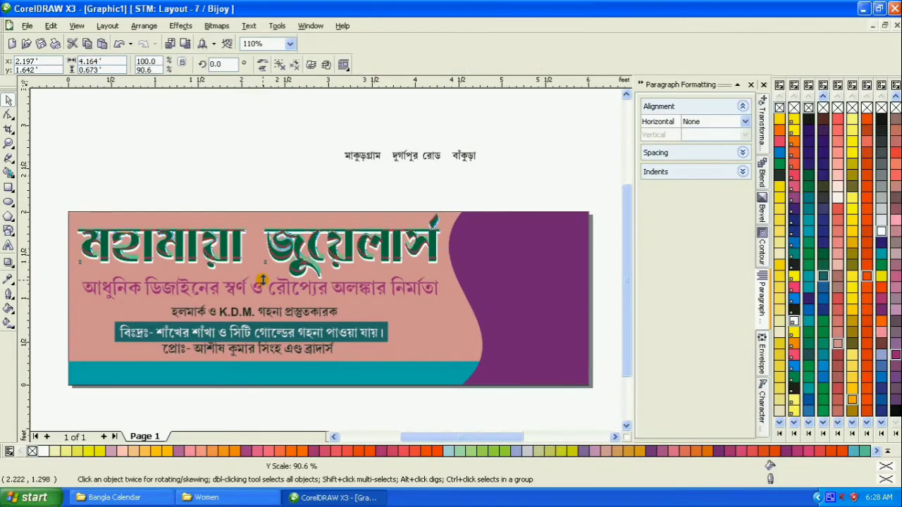
key("Escape")
Step: Nudge the tagline, K.D.M. line, note bar and proprietor line upward to even out their spacing under the heading
left_click(267, 288)
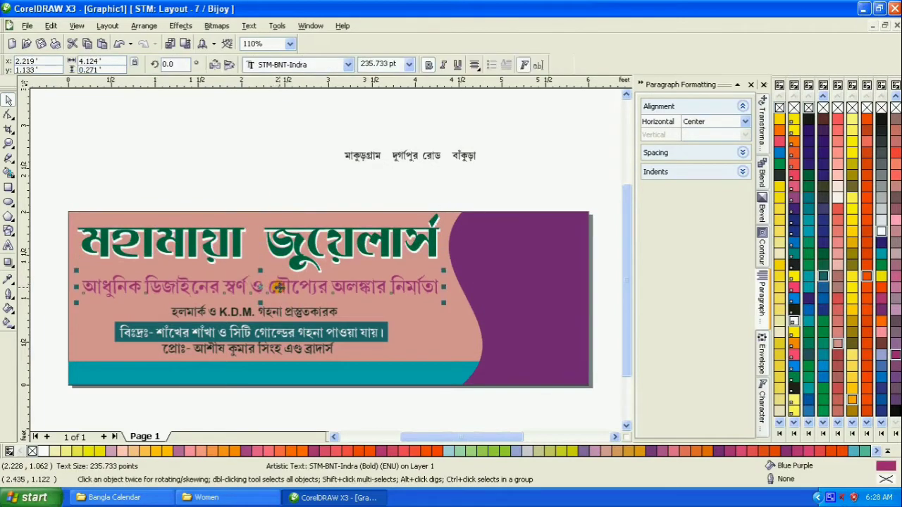
left_click(282, 315)
key("Up")
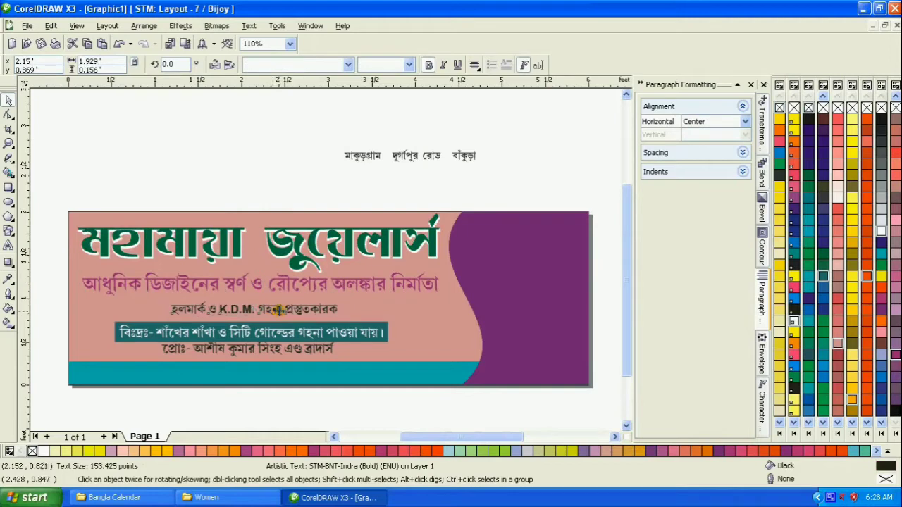
left_click(278, 339)
key("Up")
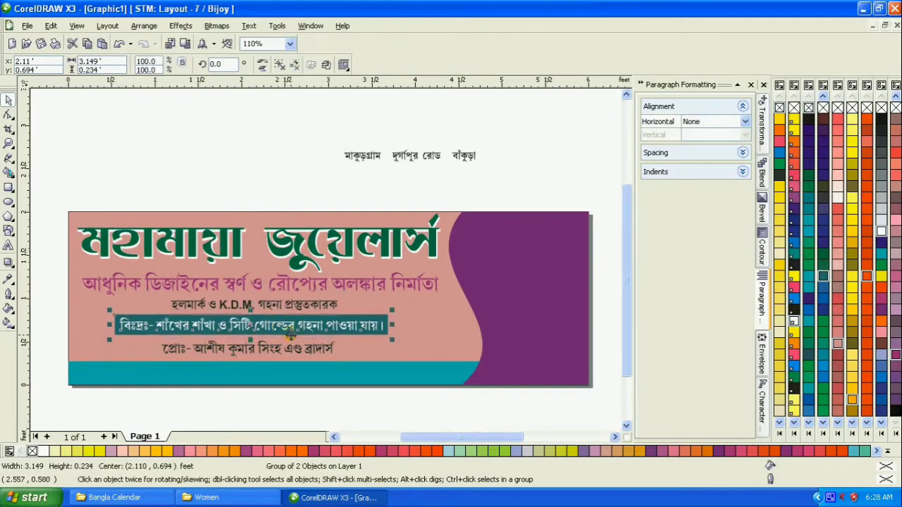
left_click(271, 352)
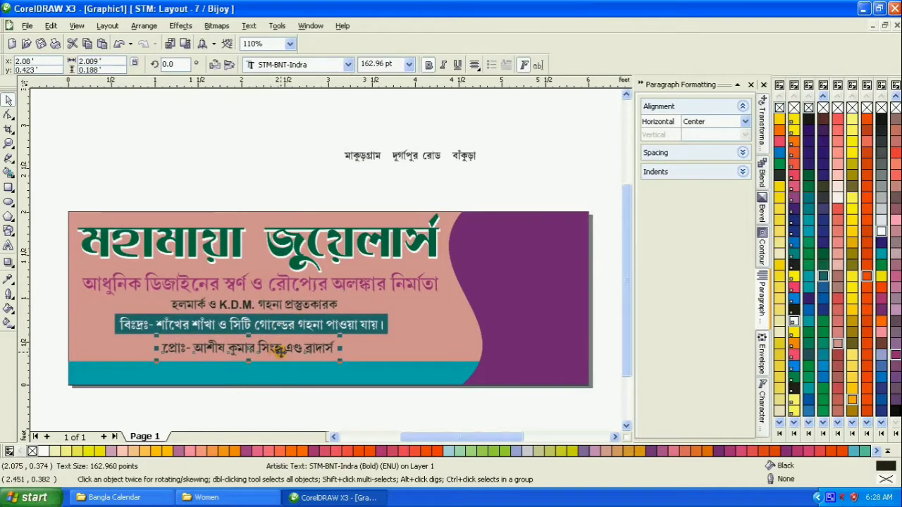
key("Up")
left_click(300, 176)
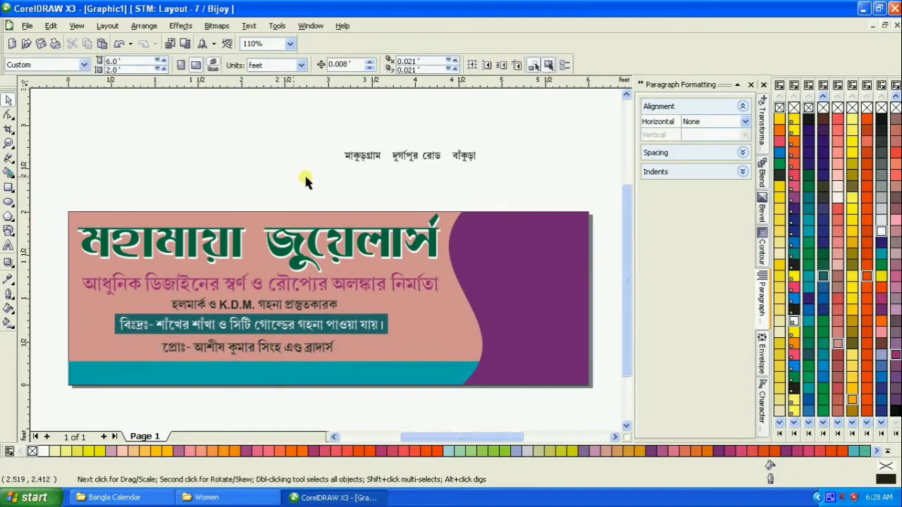
Step: Place the address line on the teal strip along the banner's lower edge, resized to about 4.16 × 0.22 ft
left_click(361, 157)
left_click_drag(337, 168, 134, 201)
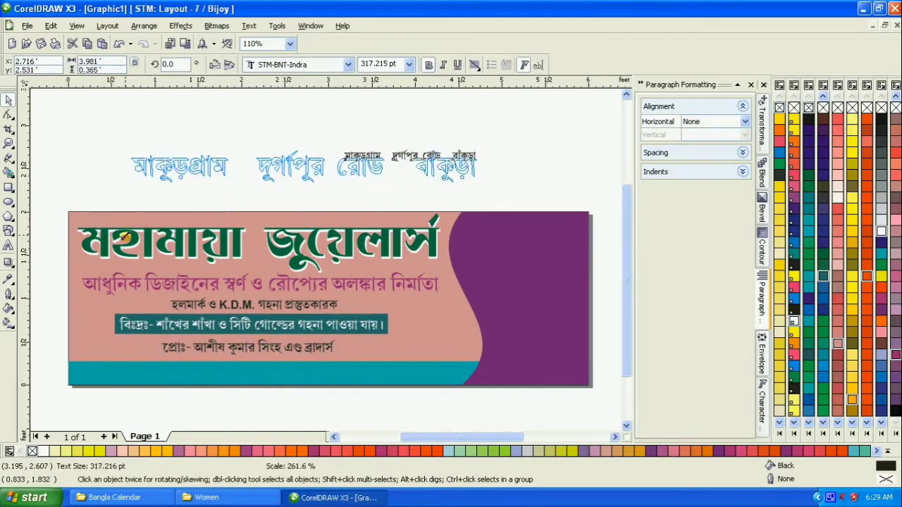
left_click_drag(300, 182, 240, 379)
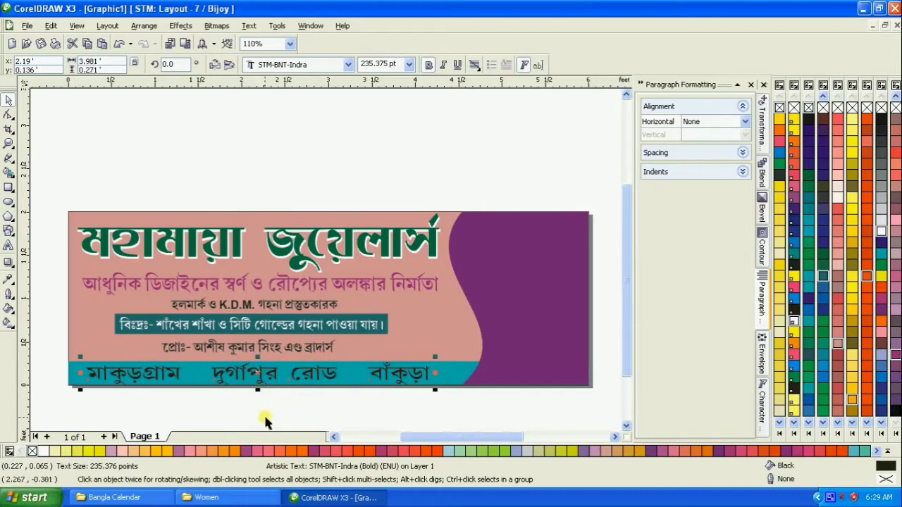
left_click_drag(258, 388, 262, 384)
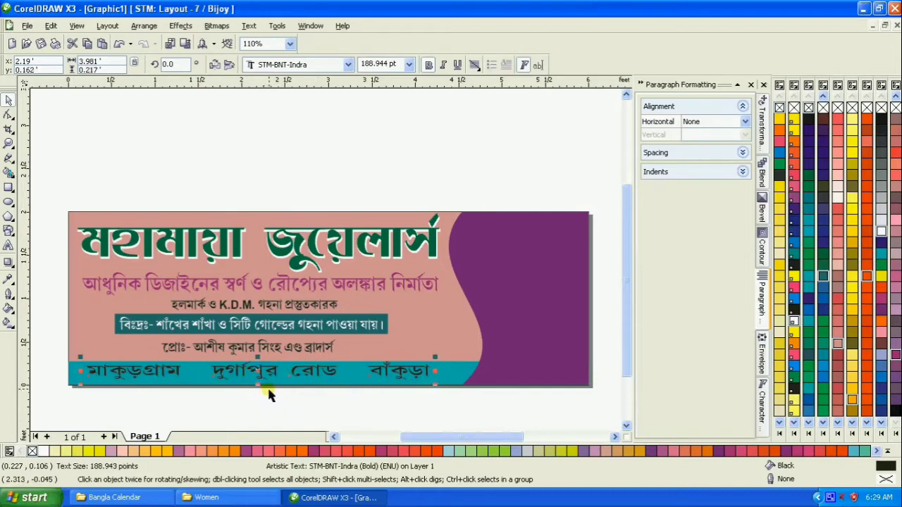
left_click_drag(435, 371, 448, 370)
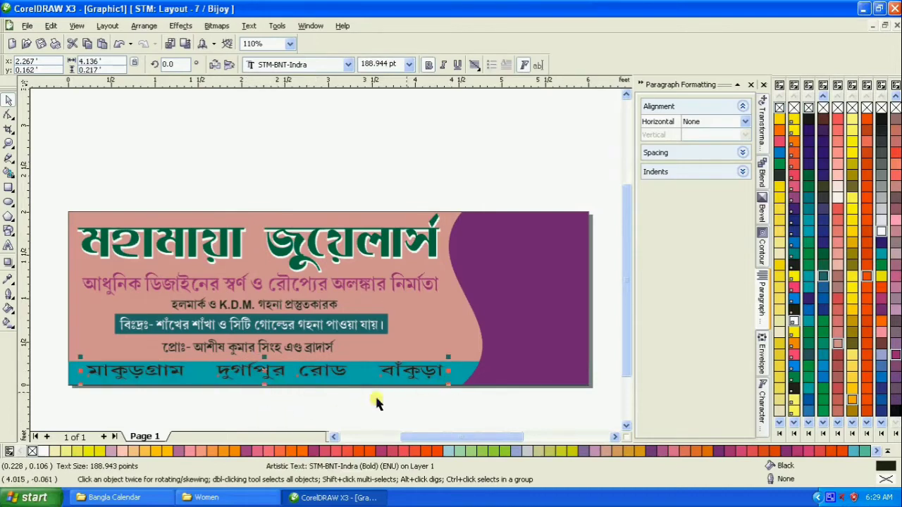
left_click_drag(80, 371, 78, 371)
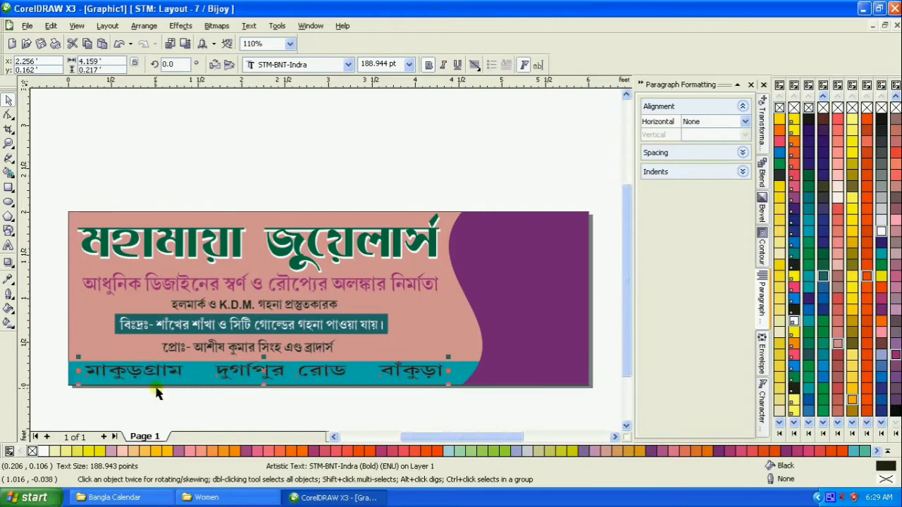
left_click(233, 400)
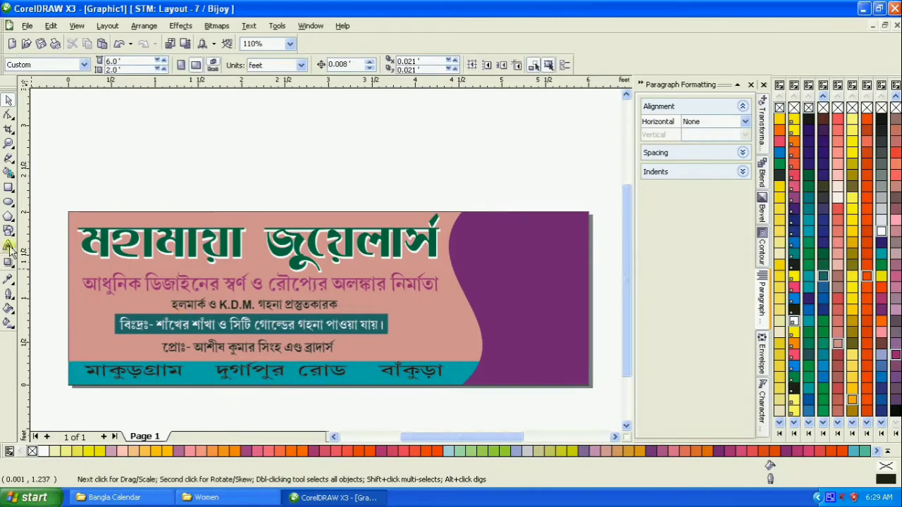
Step: Draw a small 9-point complex star in the gap between the first two words of the address line
left_click(9, 144)
left_click_drag(89, 338, 252, 403)
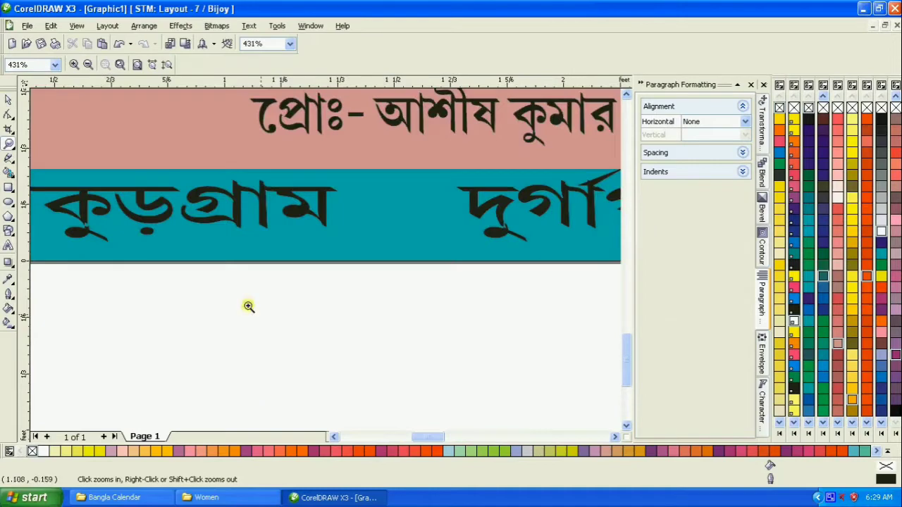
left_click(13, 224)
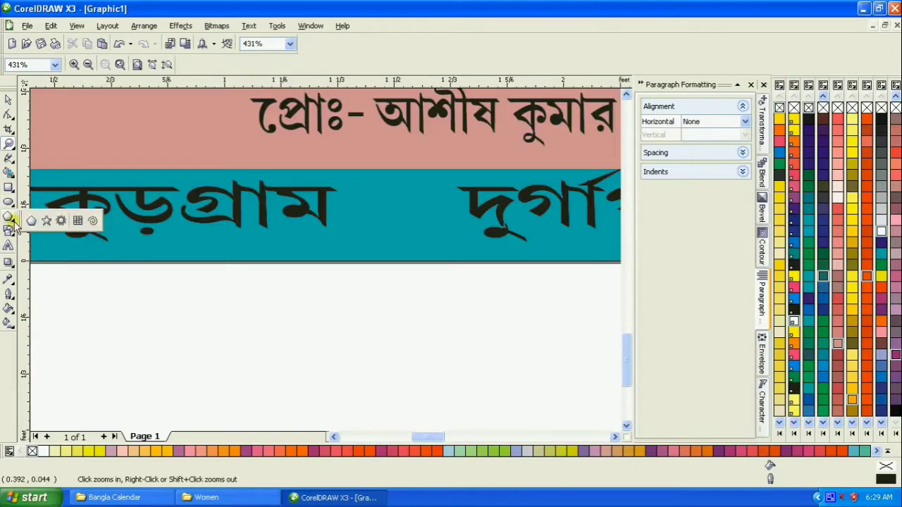
left_click(61, 221)
left_click_drag(383, 188, 413, 217)
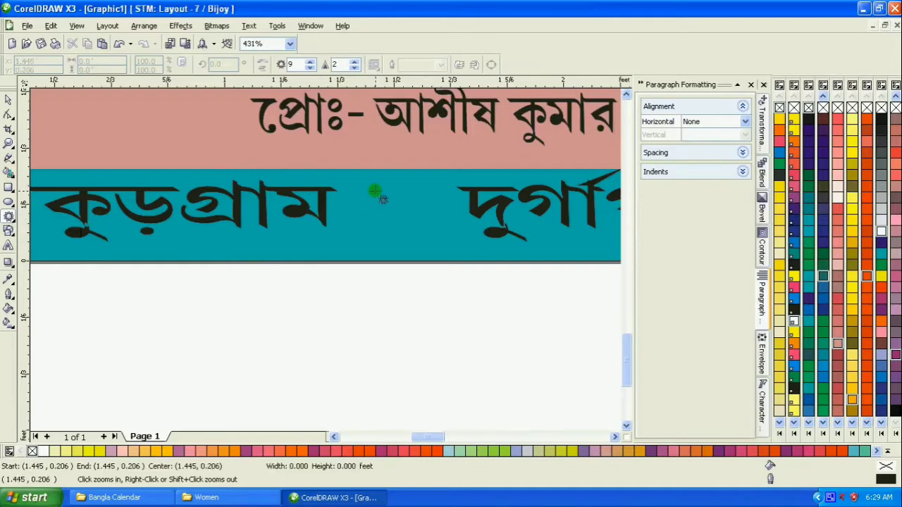
Step: Give the star a white fill with no outline and enlarge it to about 0.16 ft, centred between the first two address words
left_click(8, 100)
left_click(882, 229)
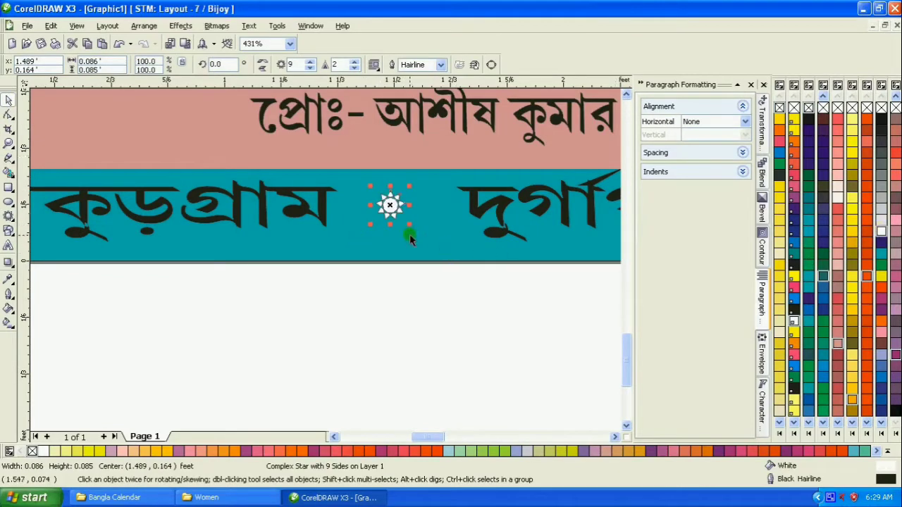
key("Up")
key("Up")
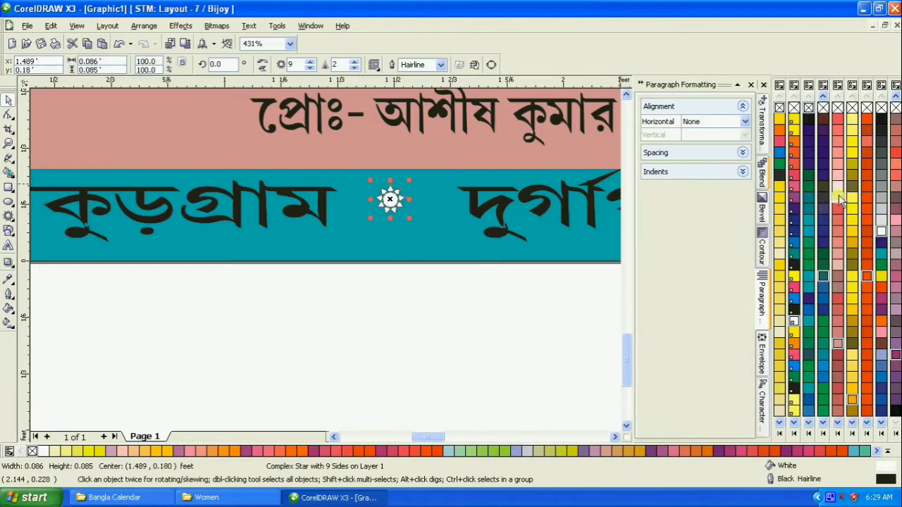
right_click(838, 107)
left_click_drag(407, 219, 422, 236)
left_click_drag(390, 198, 399, 211)
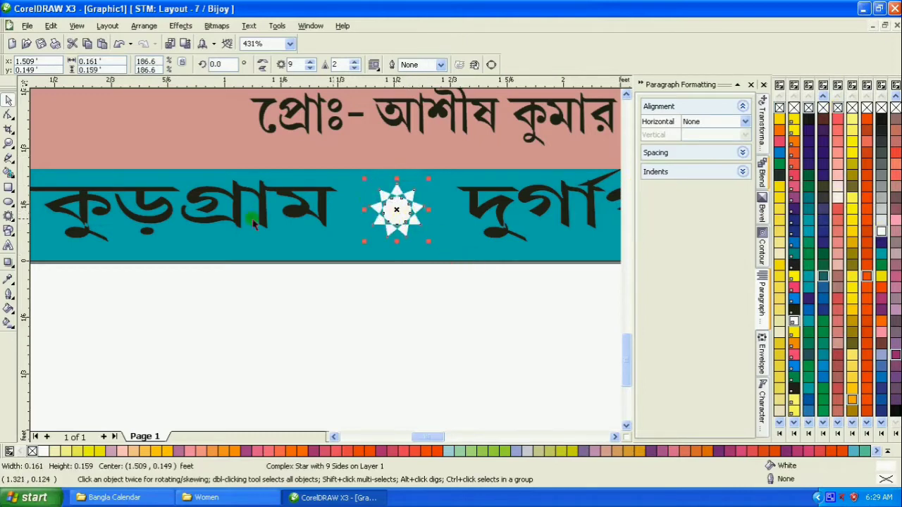
Step: Duplicate the white star into the gap before the last word of the address line
left_click(8, 144)
right_click(202, 185)
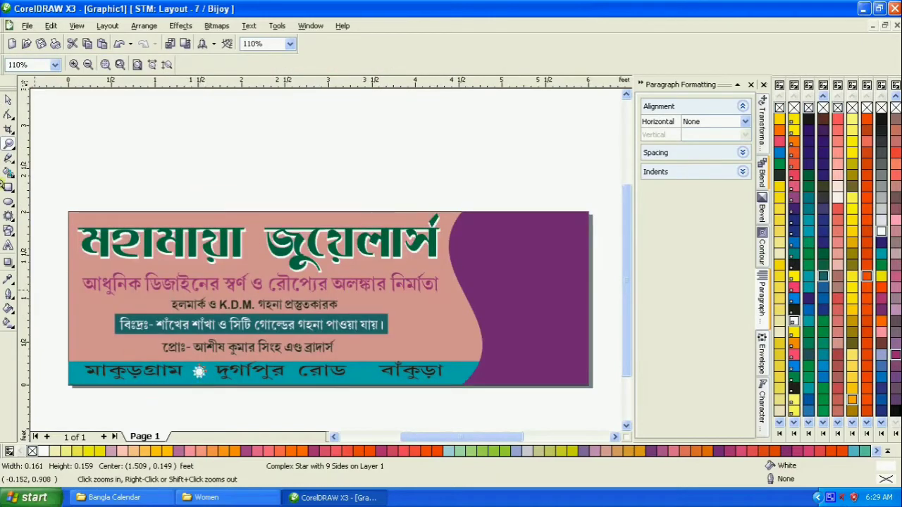
left_click(7, 101)
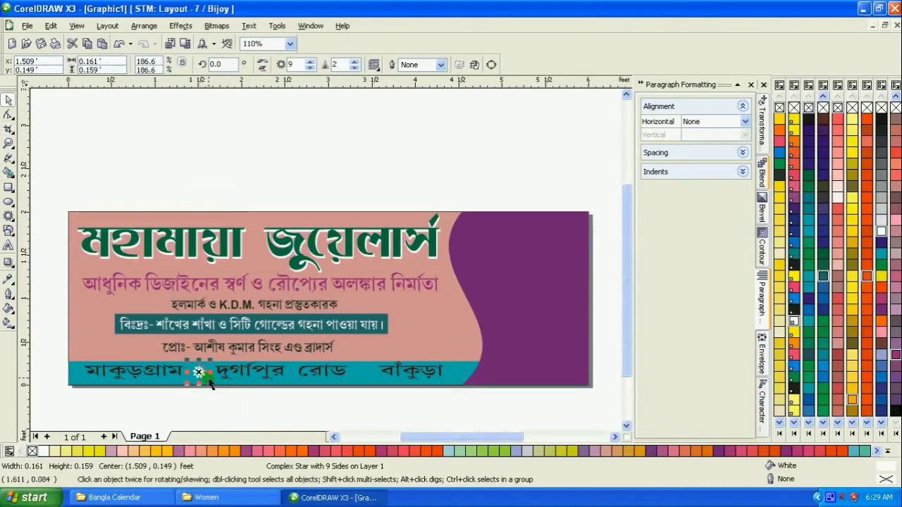
left_click_drag(200, 372, 362, 371)
right_click(362, 371)
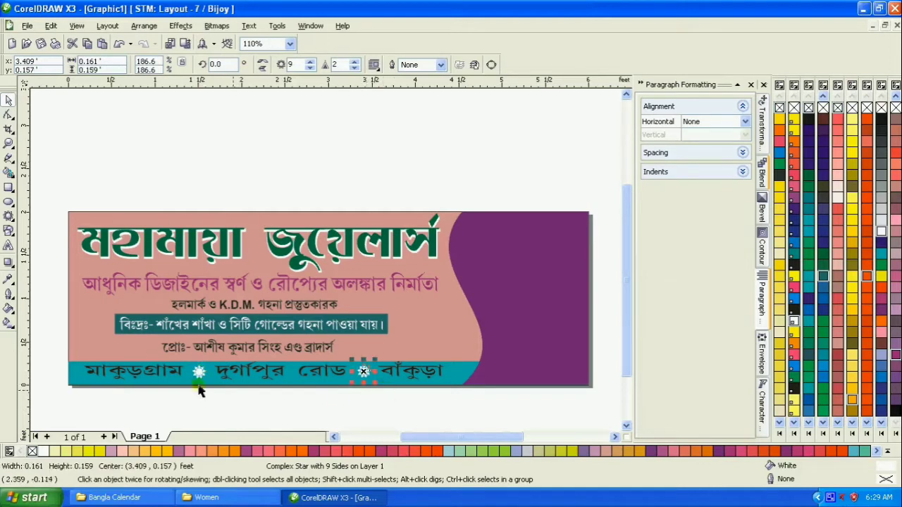
Step: Align the two stars by their vertical centres so they sit level, and group them
left_click(448, 64)
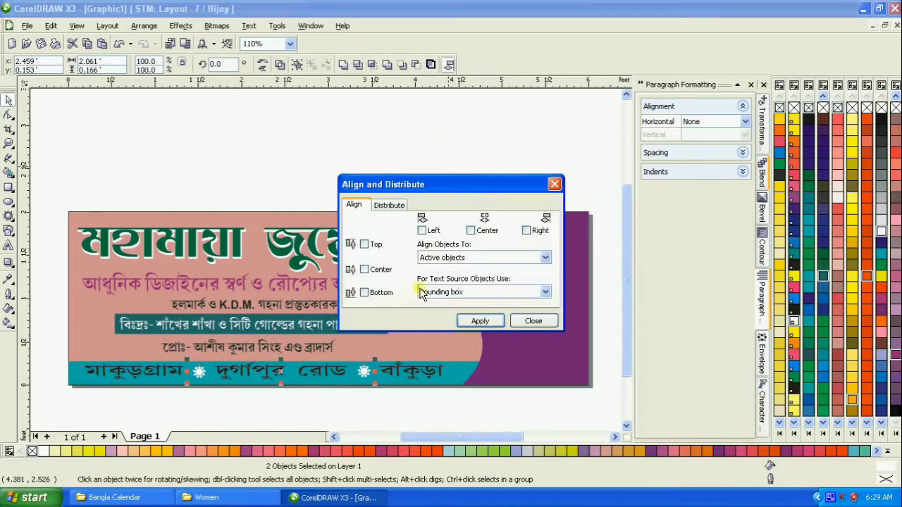
left_click(364, 269)
left_click(480, 321)
left_click(534, 321)
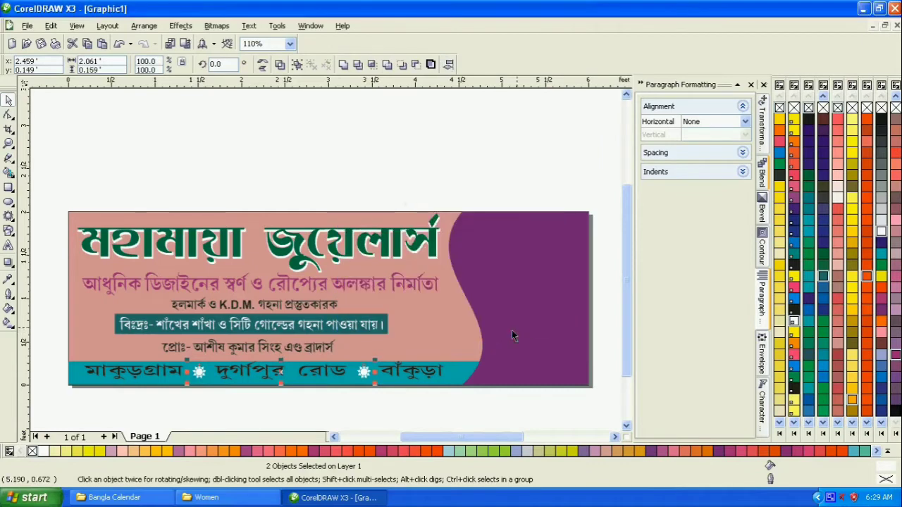
Step: Raise the address strip slightly to a vertical centre of 0.16 ft and fill it with 100% PANTONE Process Magenta
left_click(451, 369)
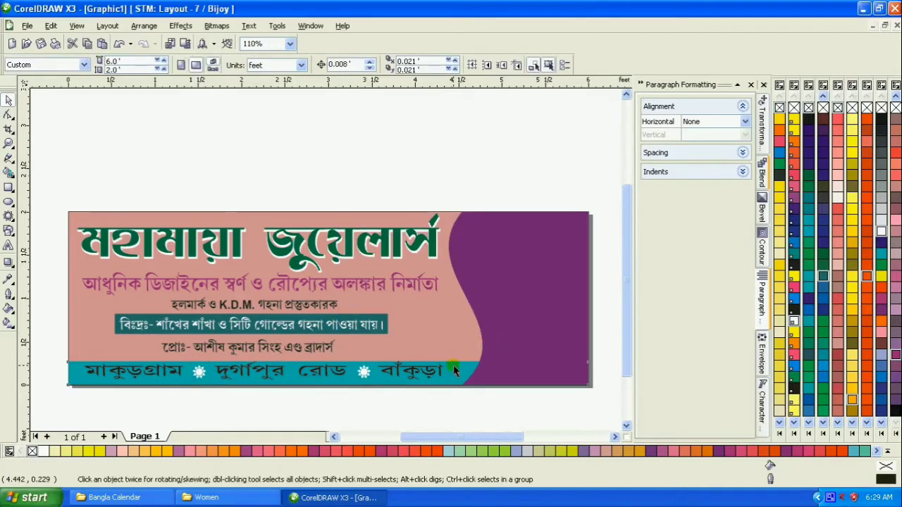
key("Up")
key("Up")
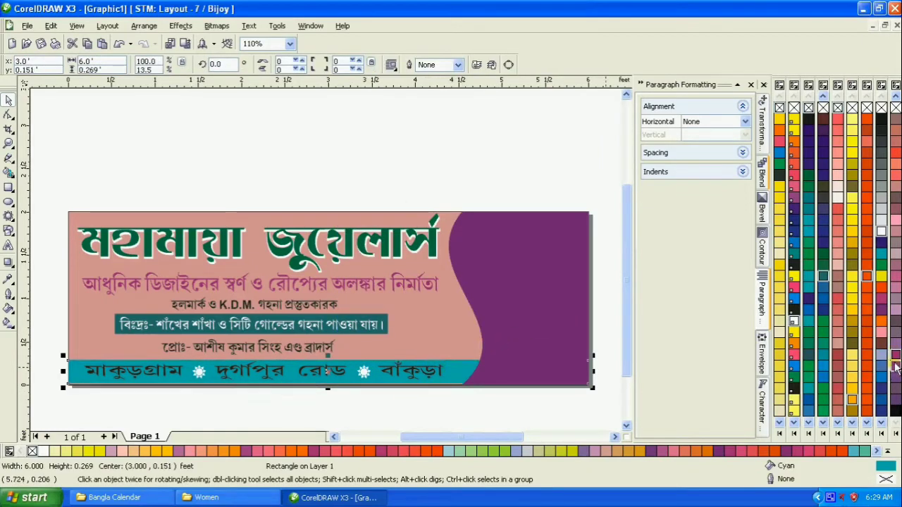
left_click(882, 344)
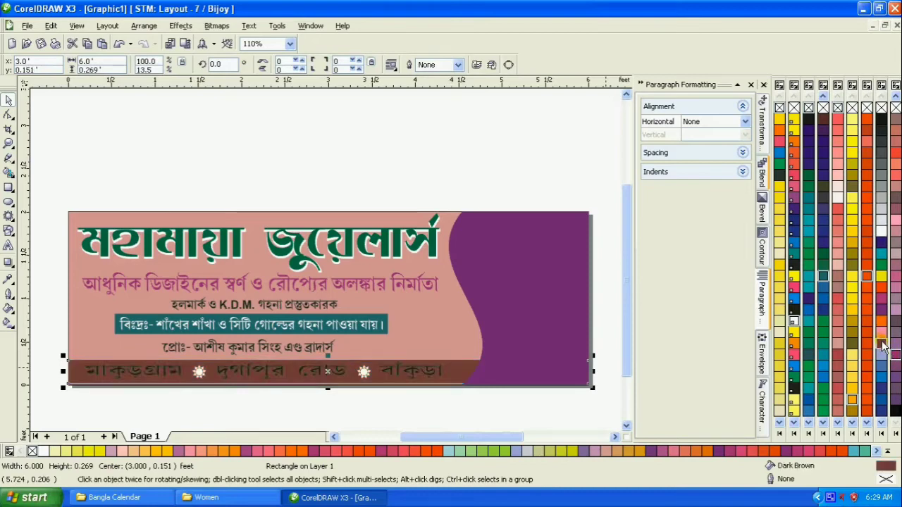
left_click(881, 242)
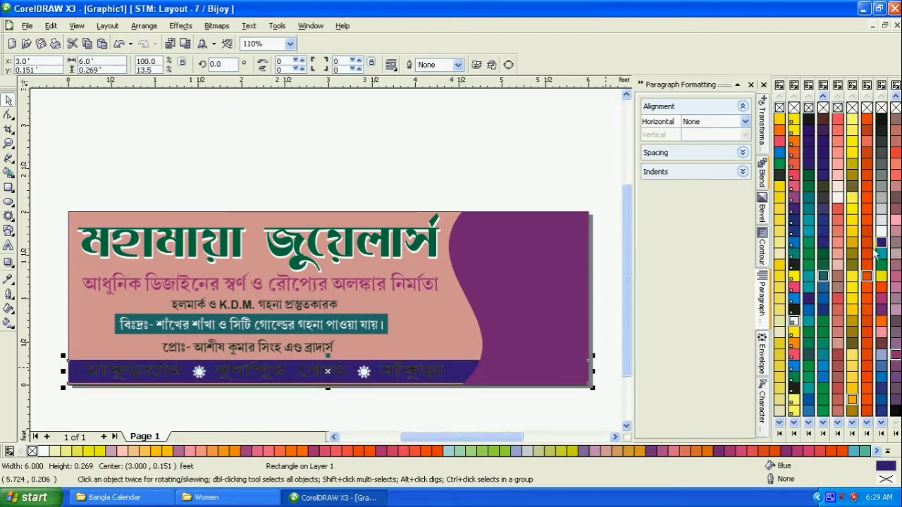
key("Up")
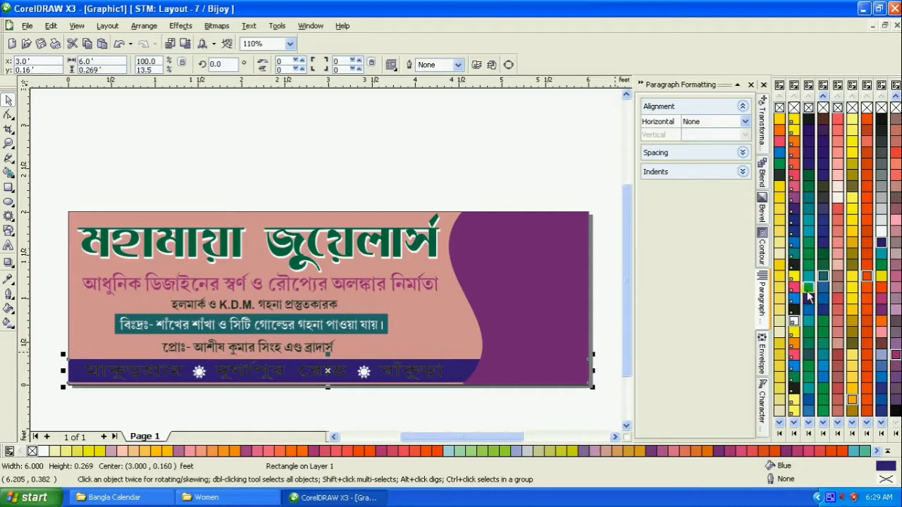
left_click(808, 289)
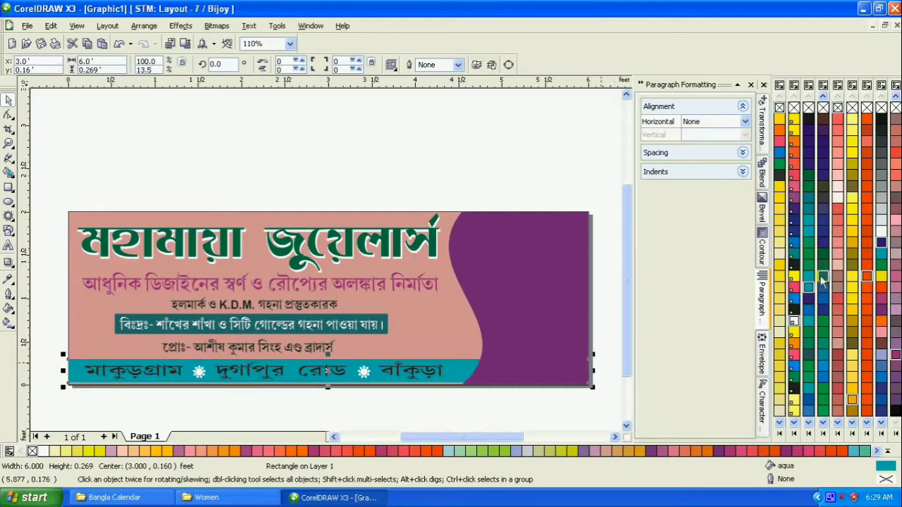
left_click(794, 288)
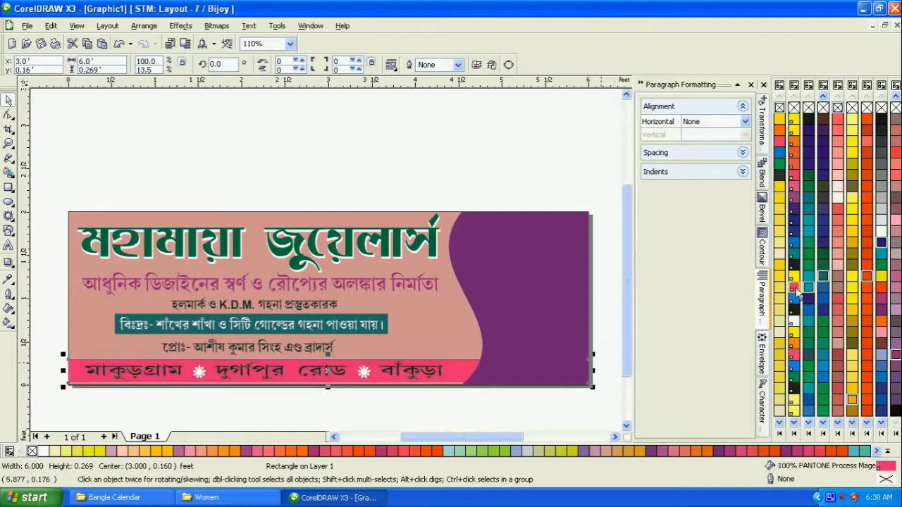
left_click(312, 407)
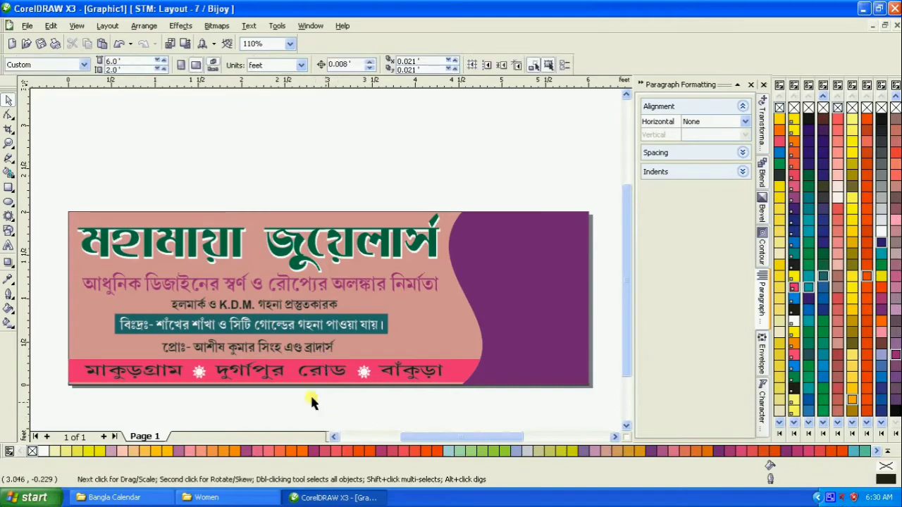
Step: Fill the banner's background rectangle with the golden PANTONE 110 EC colour
left_click(93, 316)
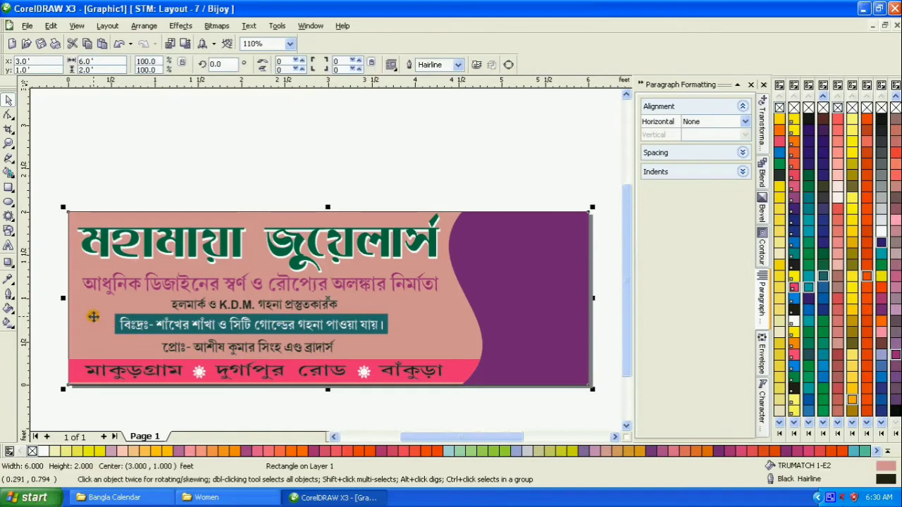
left_click(835, 256)
left_click(837, 248)
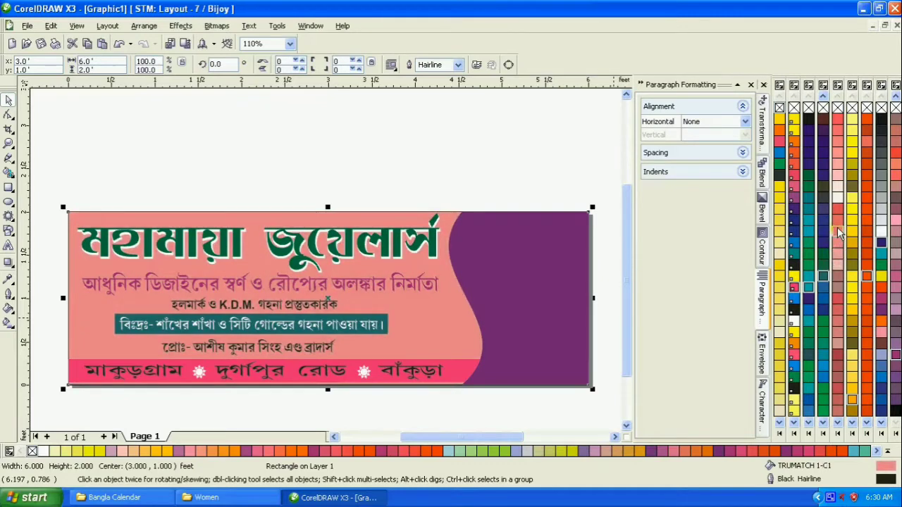
left_click(839, 235)
left_click(853, 243)
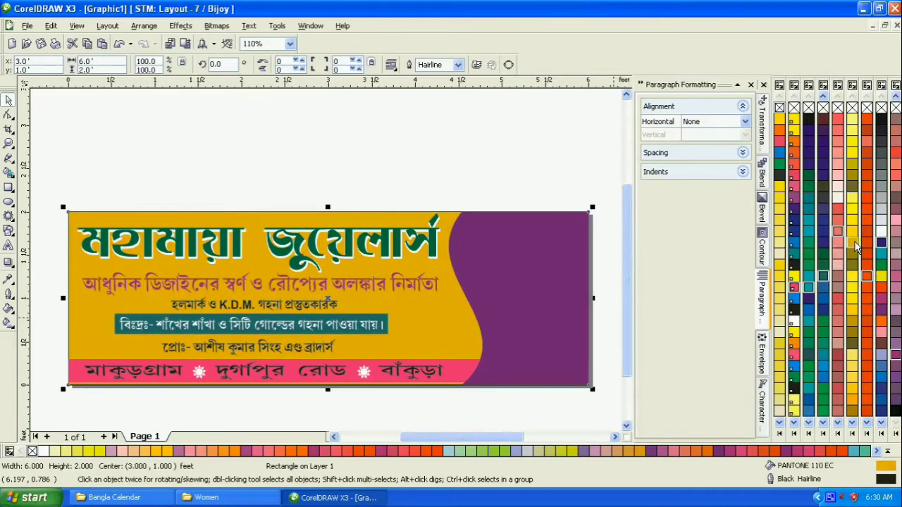
left_click(250, 191)
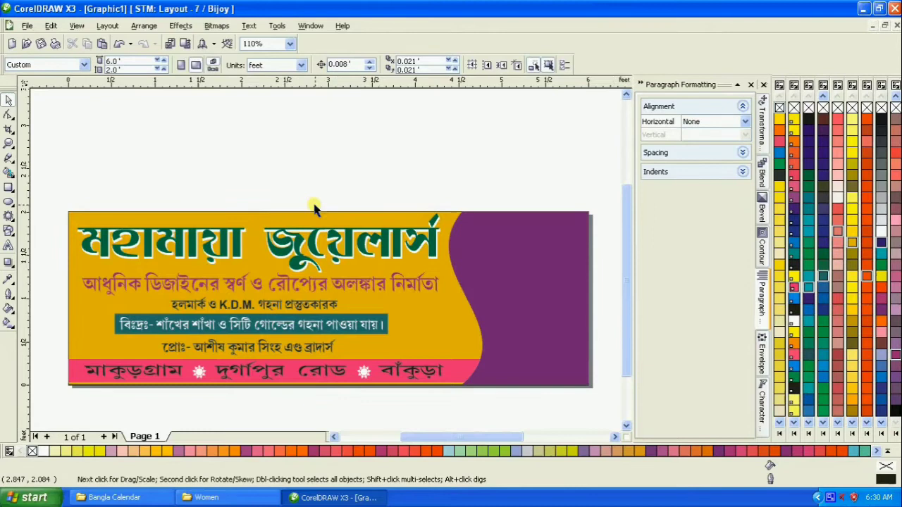
Step: Nudge the grouped stars up to a vertical centre of 0.166 ft and colour the address text white
left_click(9, 143)
left_click_drag(41, 340, 496, 397)
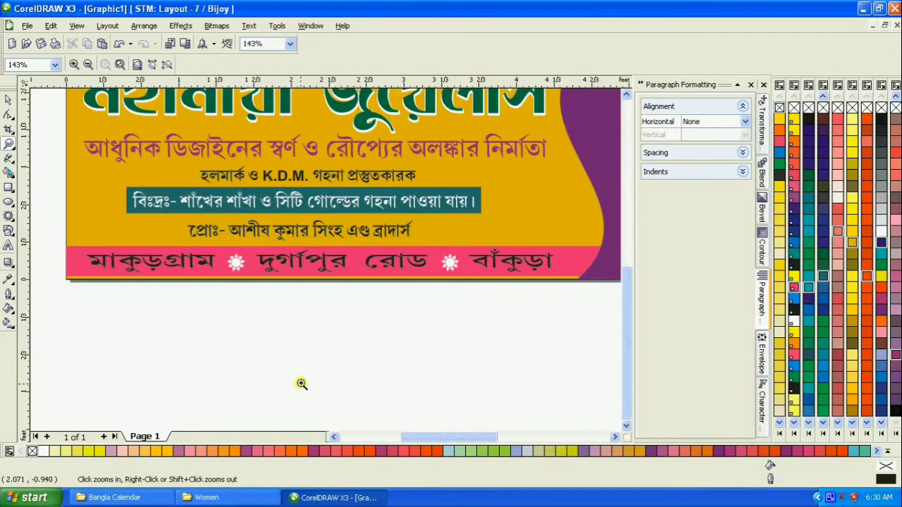
left_click(8, 101)
left_click(294, 283)
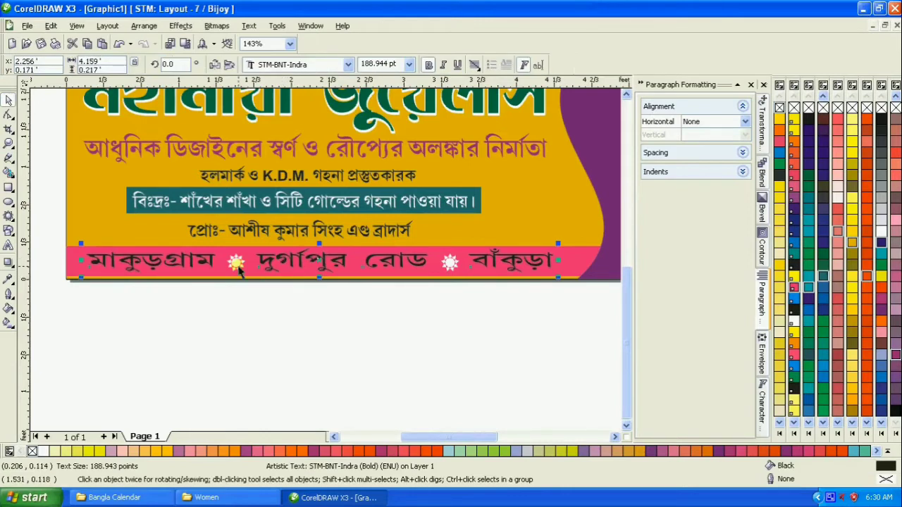
left_click(238, 266)
key("Up")
key("Up")
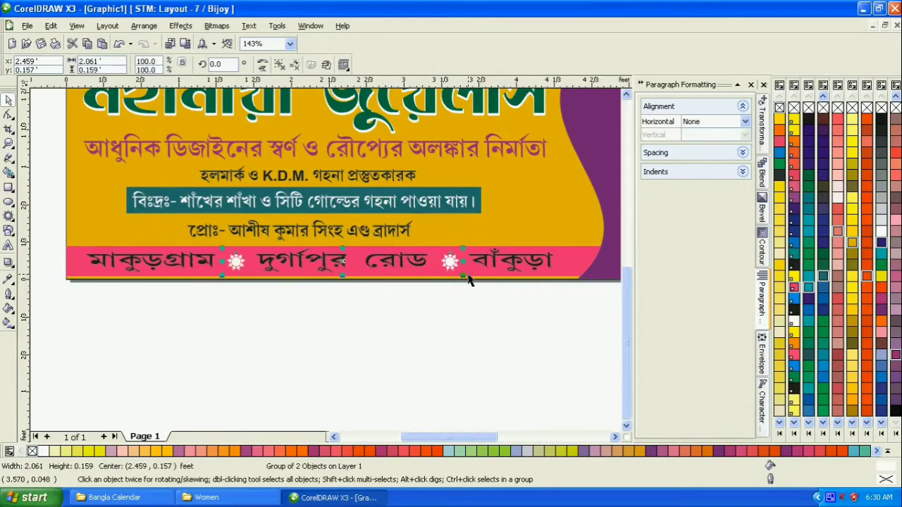
left_click(402, 266)
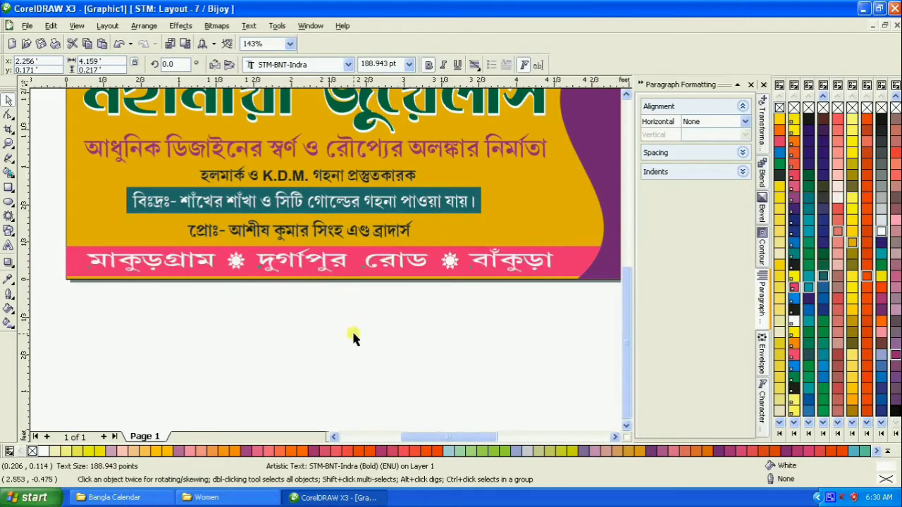
left_click(386, 312)
Step: Group the stars with the address text and raise the group slightly on the pink strip
left_click(239, 265)
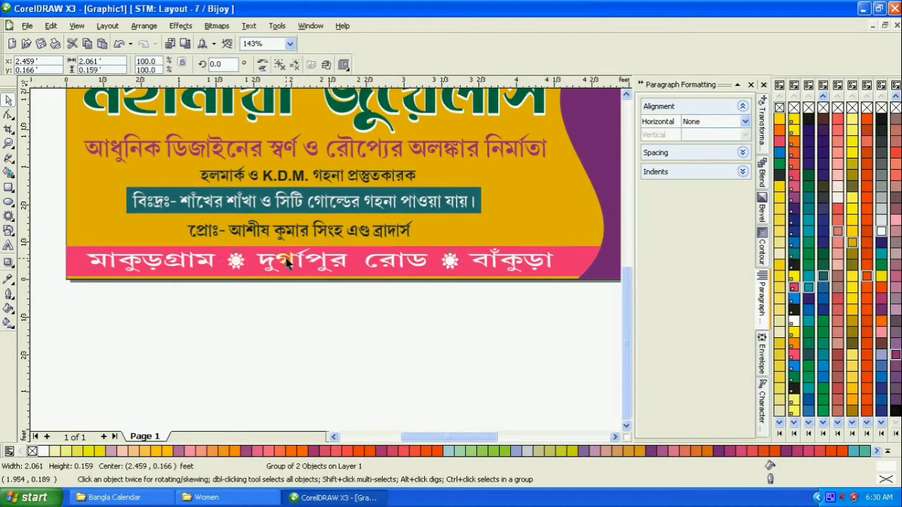
left_click(288, 262, "shift")
key("ctrl+g")
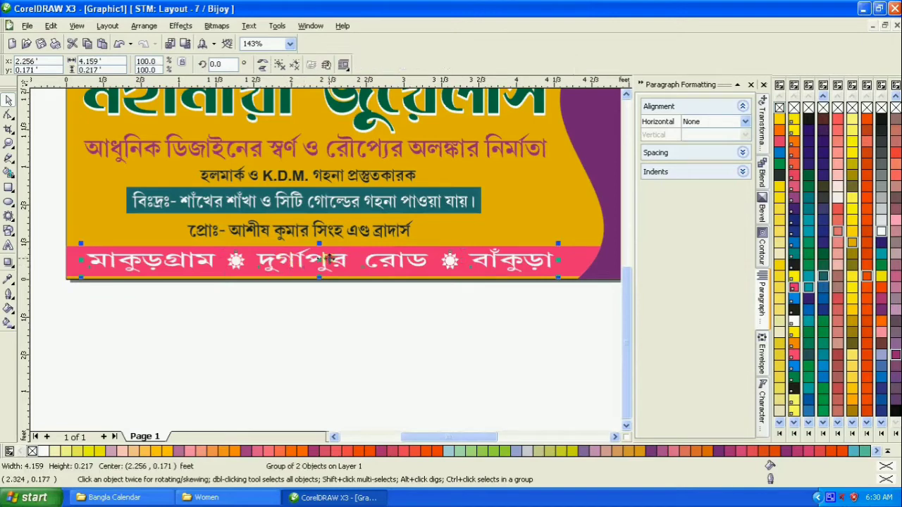
left_click(336, 318)
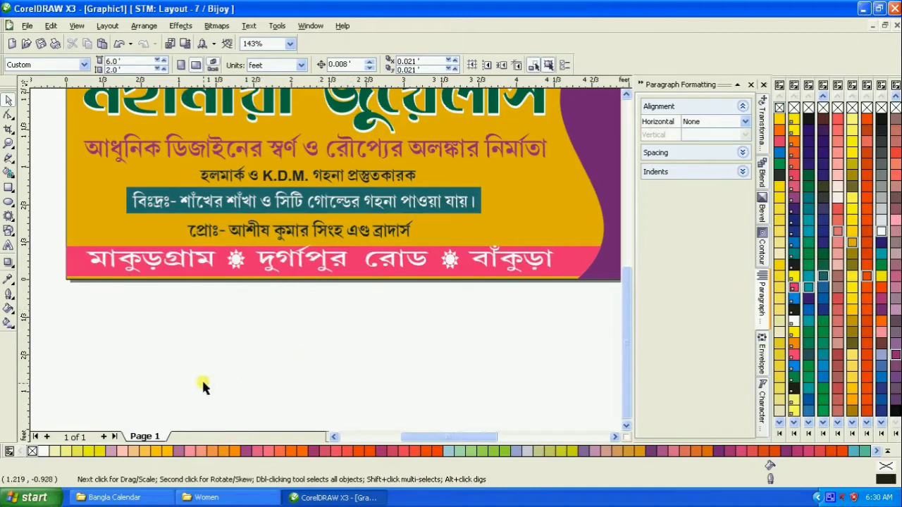
Step: Shift the note bar and the proprietor line together about 0.5 ft to the right beneath the tagline
key("F4")
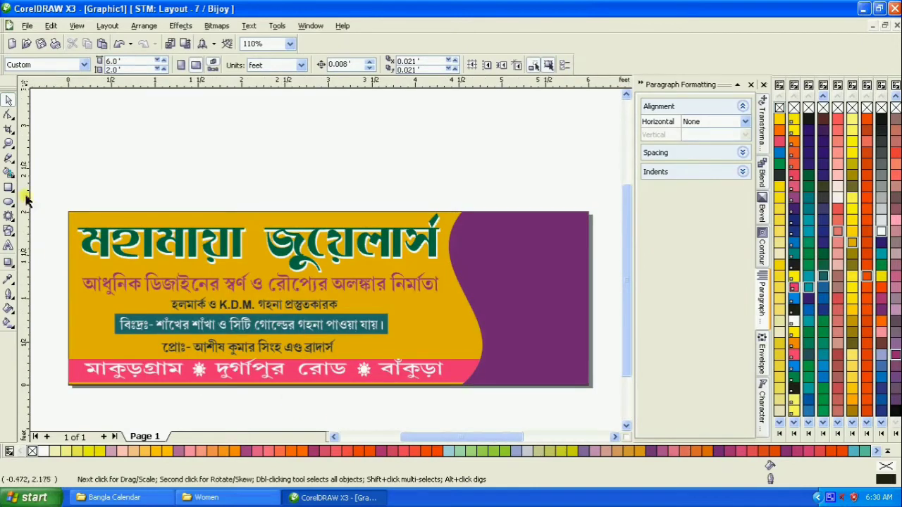
left_click(8, 144)
left_click_drag(60, 206, 591, 393)
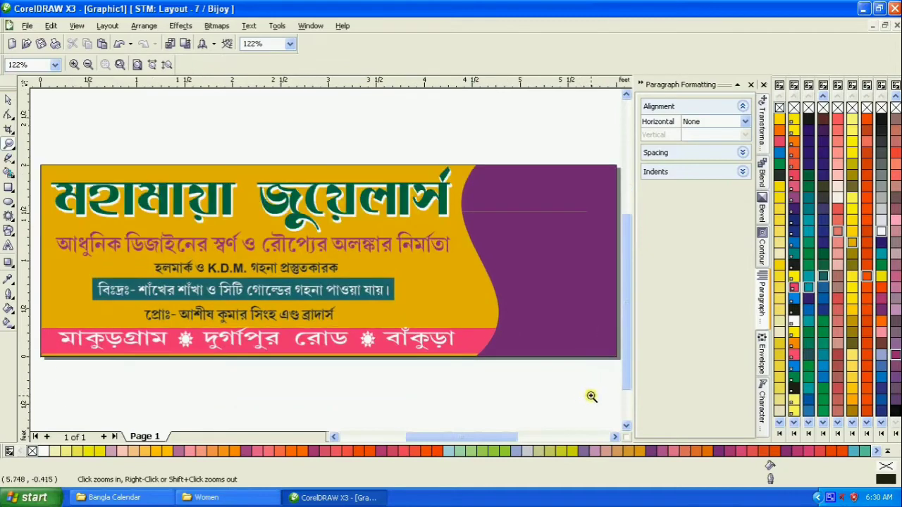
left_click(10, 100)
left_click(194, 296)
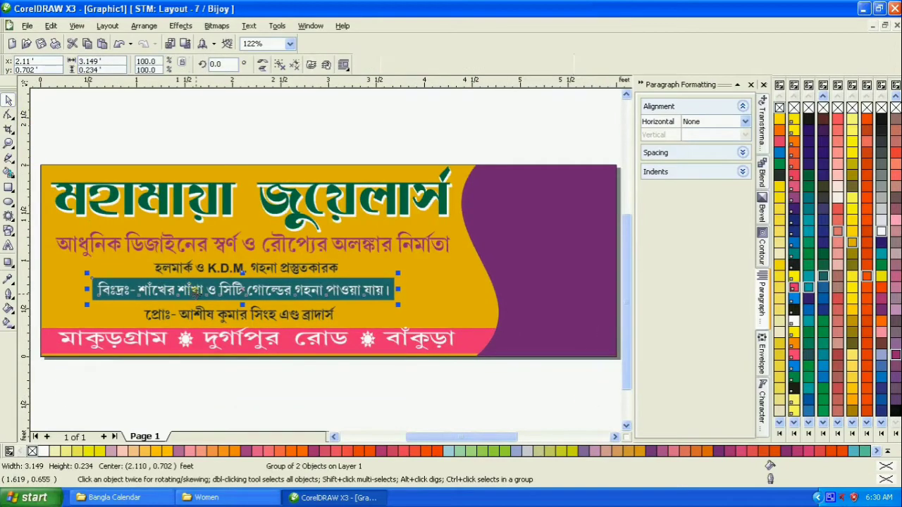
left_click(212, 317, "shift")
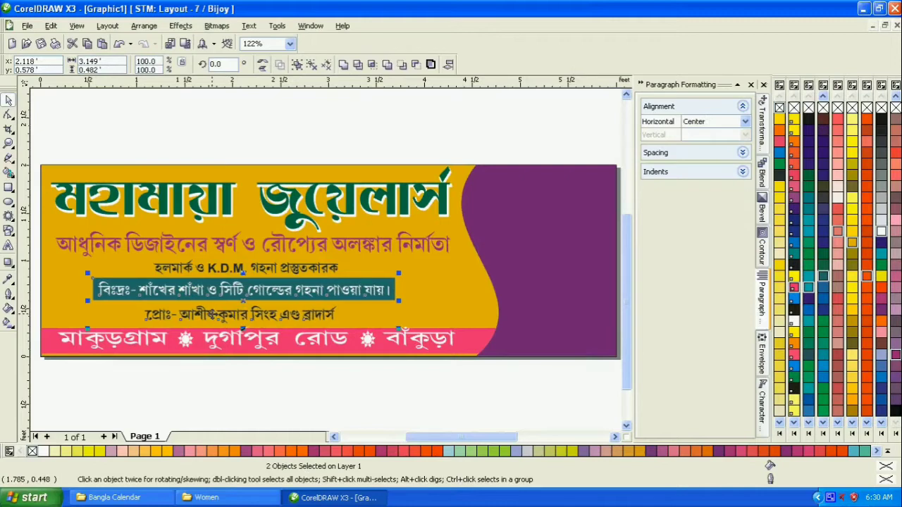
key("Right")
key("Right")
key("Right")
key("Right")
key("Right")
key("Right")
key("Right")
key("Right")
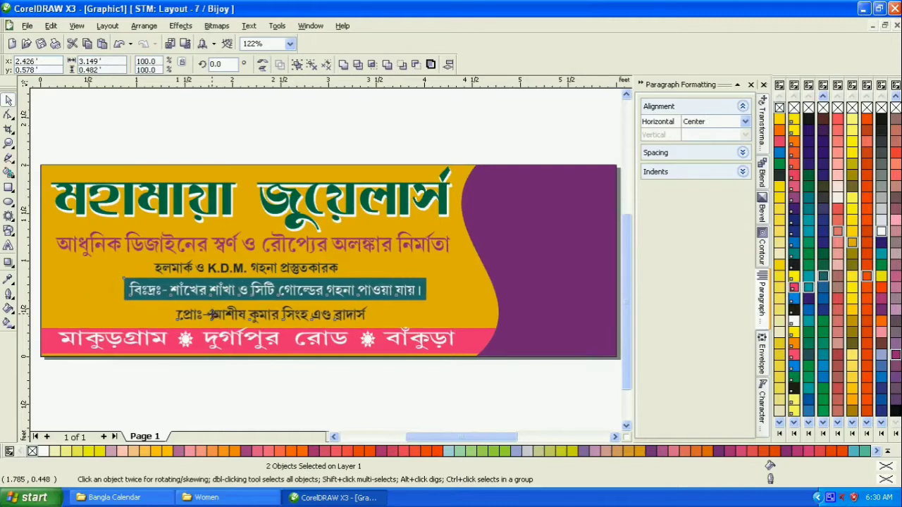
key("Right")
key("Right")
Step: Shift the K.D.M. line right to a horizontal centre of about 2.72 ft, above the note bar
left_click(285, 273)
key("Right")
key("Right")
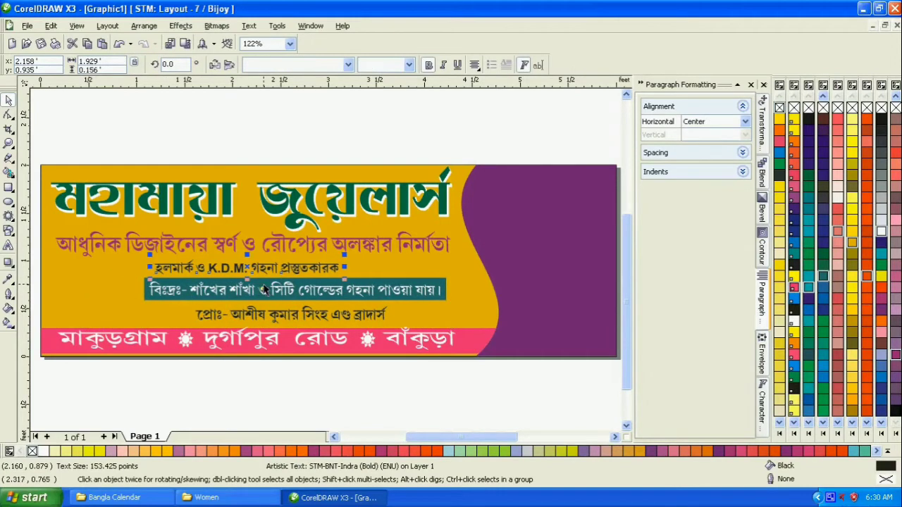
key("Right")
key("Right")
key("Right")
key("Right")
key("Right")
key("Right")
key("Right")
key("Right")
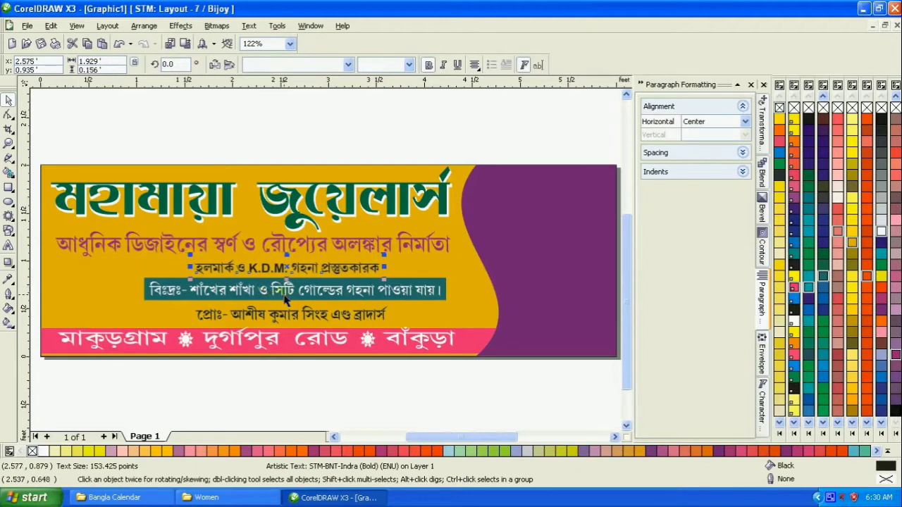
key("Right")
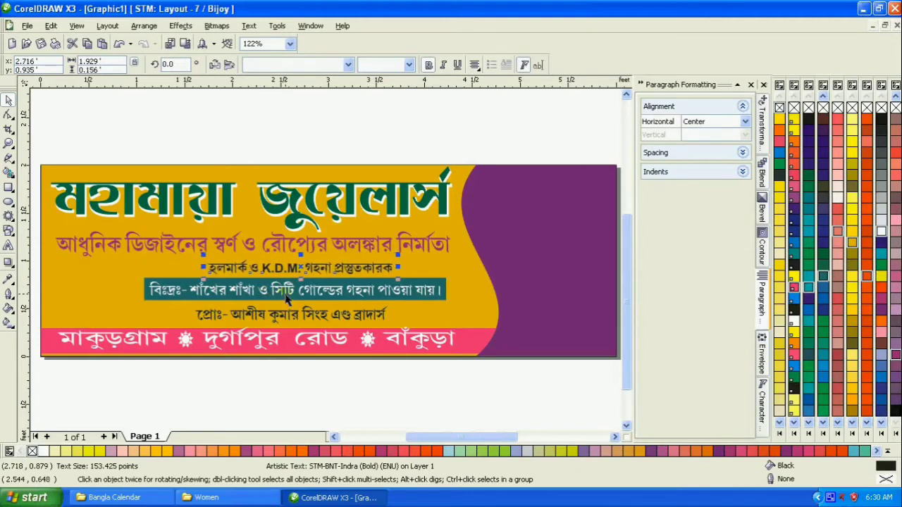
Step: Centre-align the K.D.M. line horizontally with the note bar beneath it
left_click(420, 292, "shift")
left_click(448, 64)
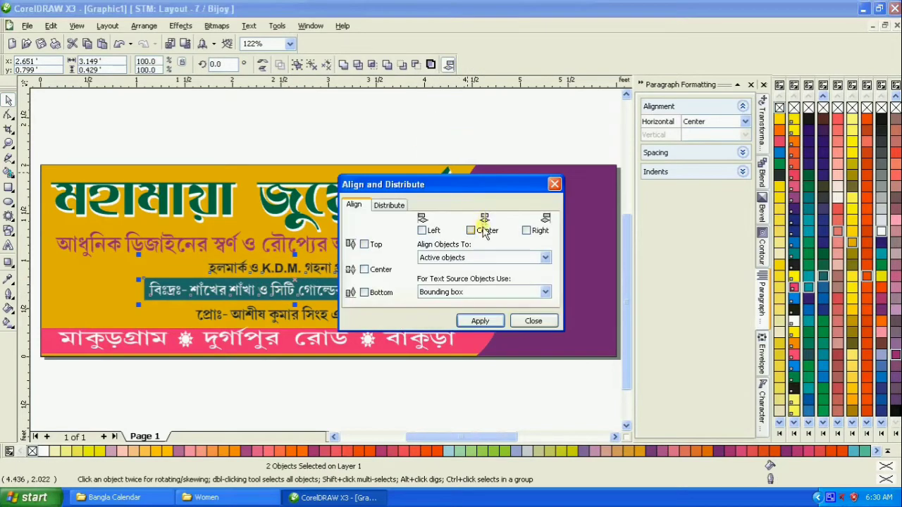
left_click(482, 324)
left_click(534, 323)
left_click(379, 390)
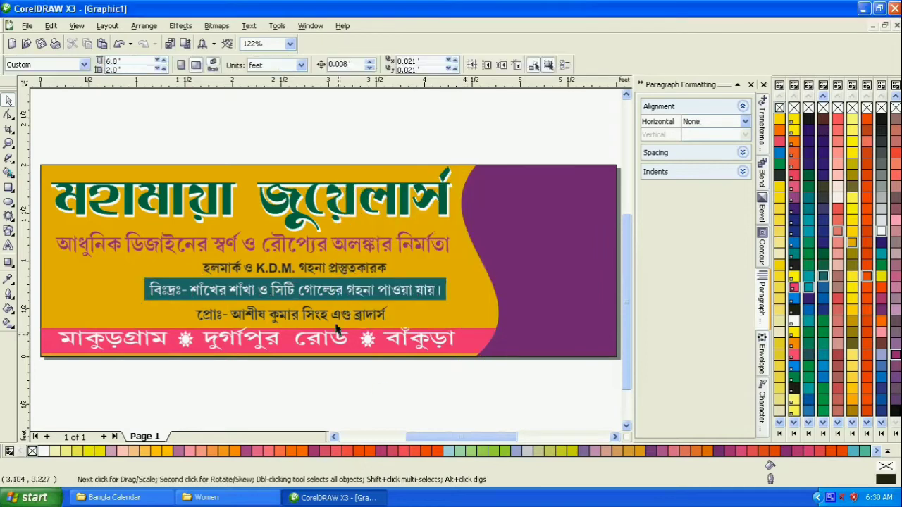
Step: Try pink and black fills on the K.D.M. line and colour it dark blue
left_click(318, 272)
left_click(794, 287)
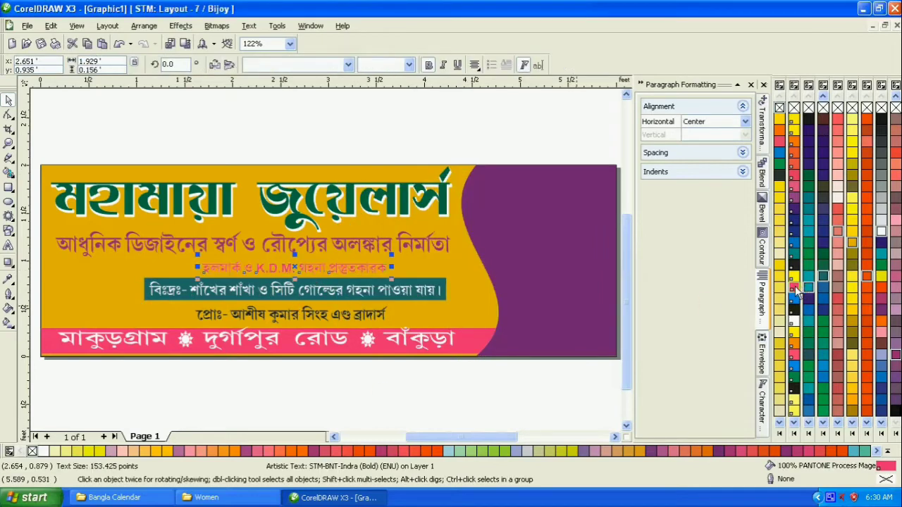
left_click(793, 265)
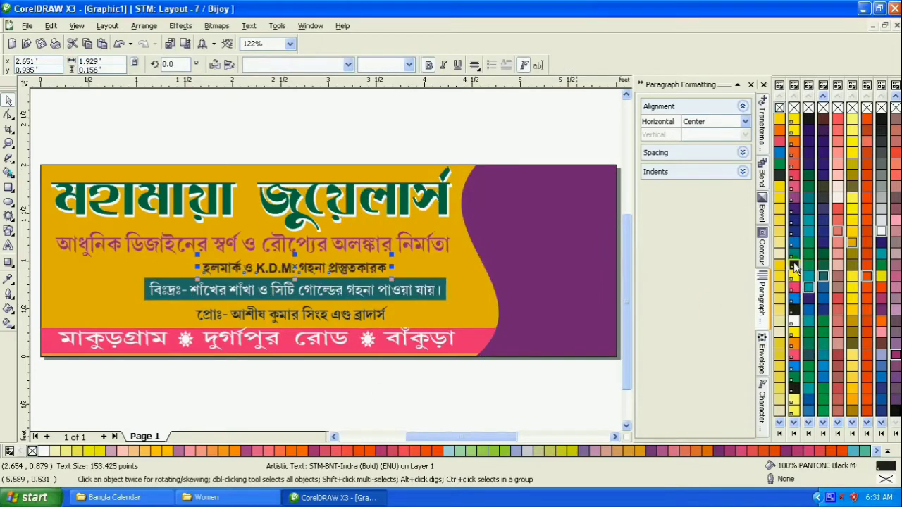
left_click(445, 395)
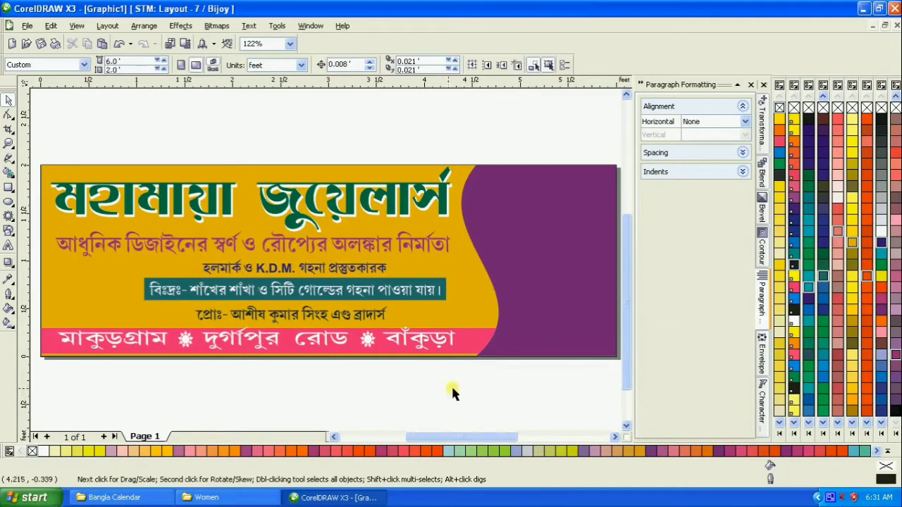
Step: Bring the four-bride picture images(48) from the Women clipart folder into the banner
left_click(9, 143)
left_click_drag(40, 164, 421, 339)
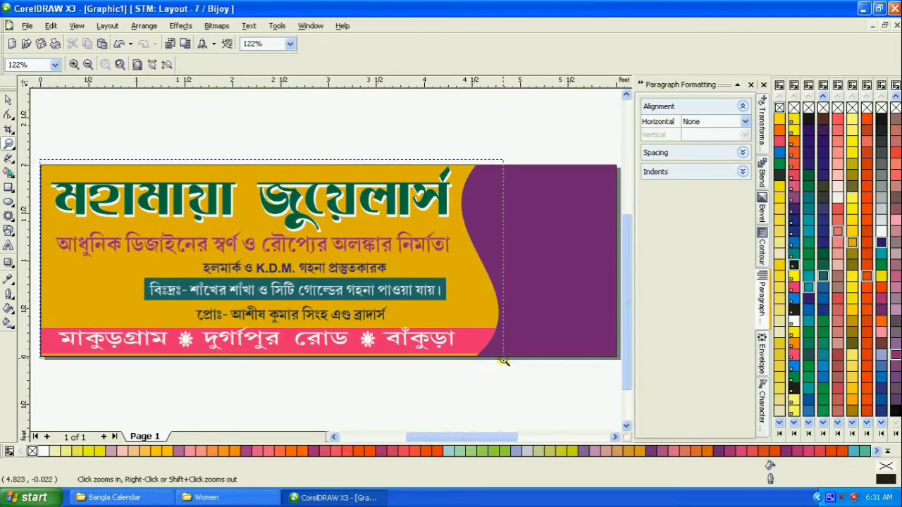
left_click_drag(503, 360, 503, 360)
left_click(8, 100)
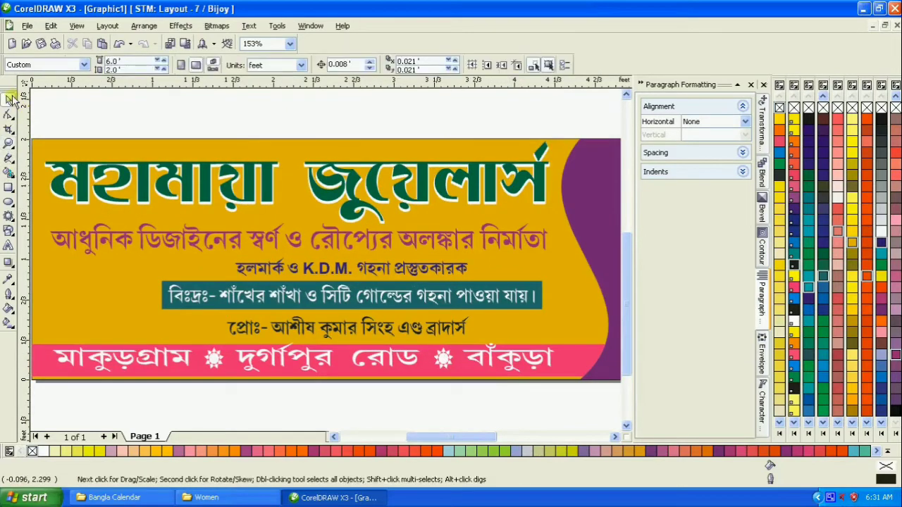
left_click(207, 497)
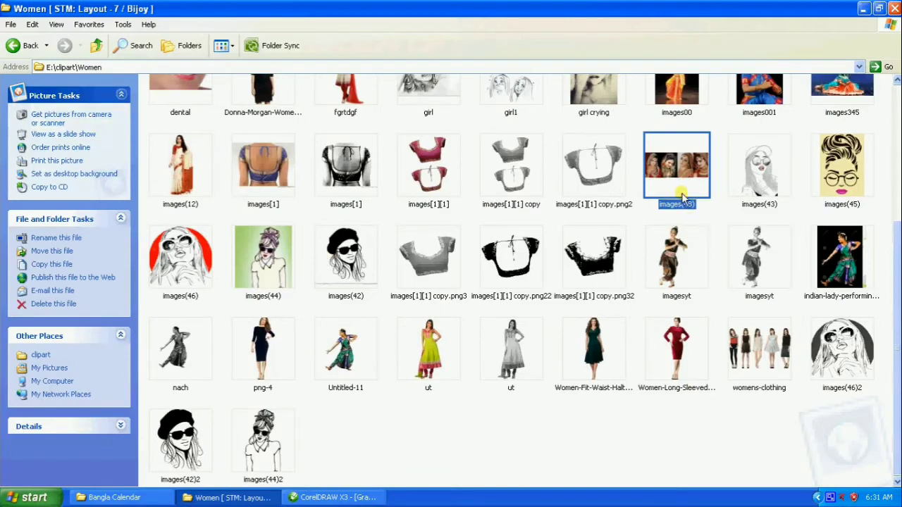
left_click_drag(681, 195, 434, 323)
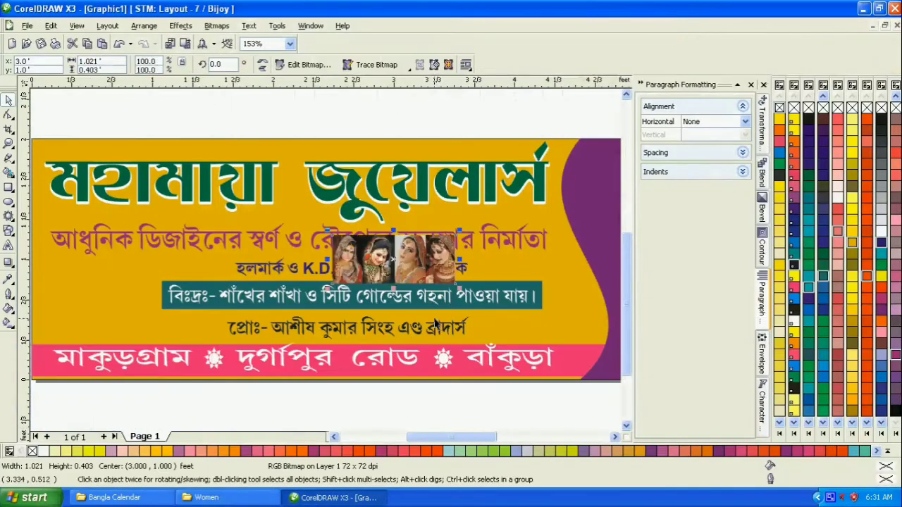
Step: Crop the four-bride picture to its rightmost portrait by moving its corner nodes with the Shape tool
scroll(326, 260, "down", 1)
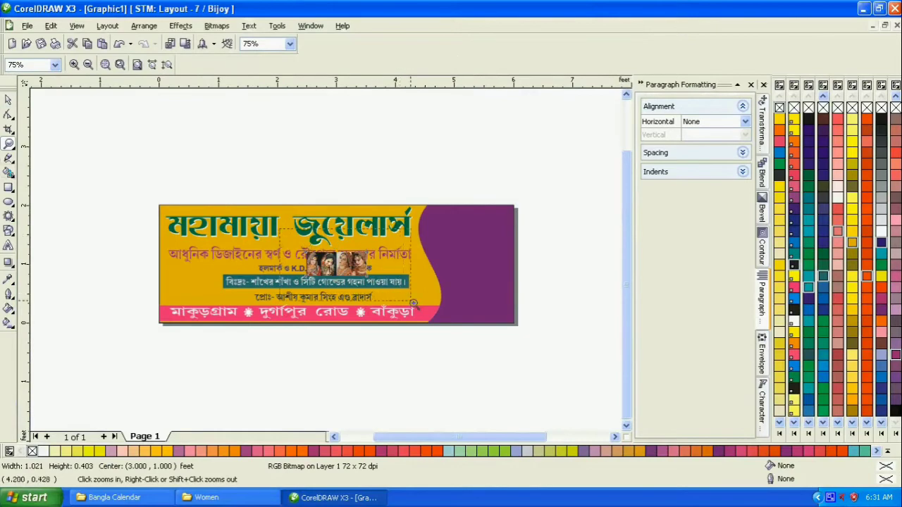
left_click_drag(413, 303, 414, 303)
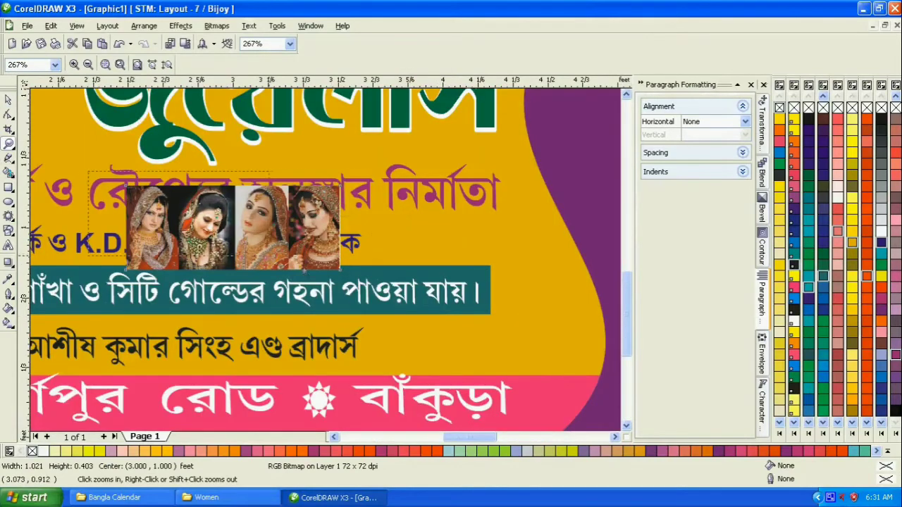
left_click(247, 245)
left_click(8, 99)
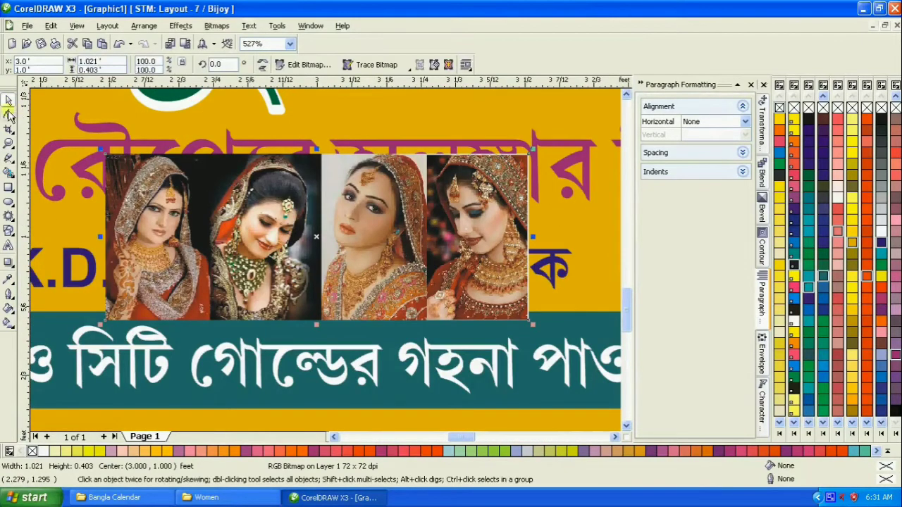
left_click(8, 115)
left_click_drag(104, 162, 427, 155)
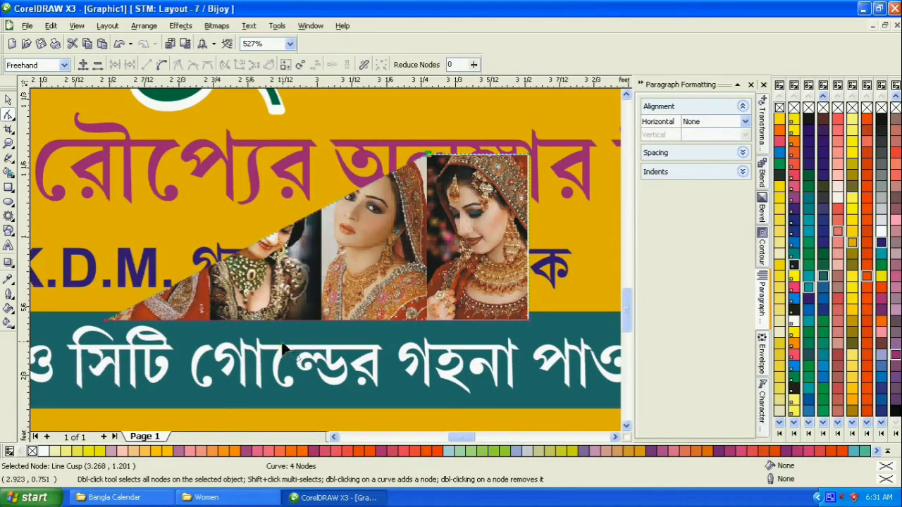
left_click_drag(105, 330, 440, 347)
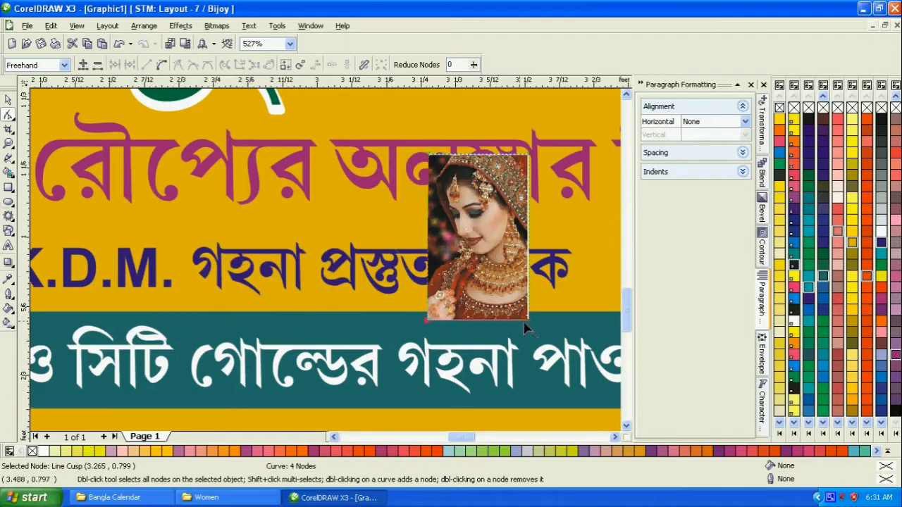
left_click_drag(532, 327, 529, 321)
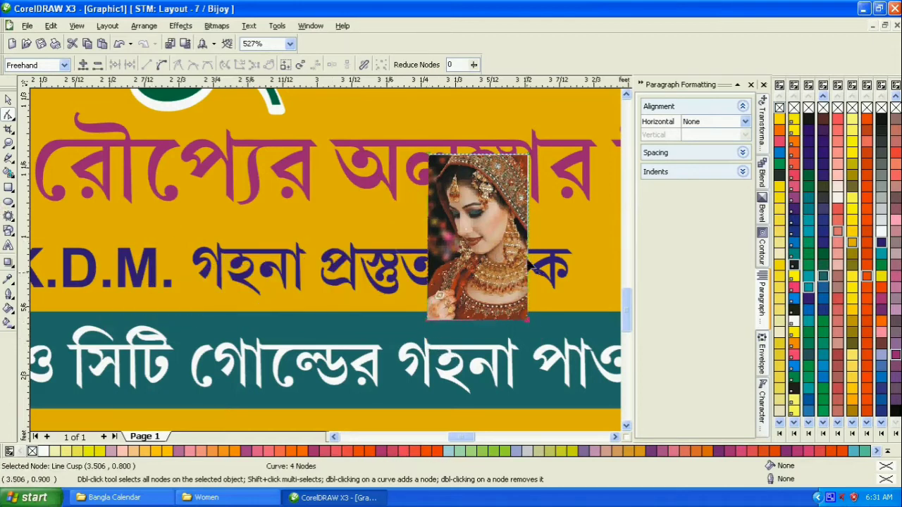
left_click_drag(535, 164, 533, 165)
left_click(9, 100)
Step: Enlarge the cropped bride photo to about 1.62 × 2.70 ft and position it over the purple curved shape
scroll(338, 268, "down", 4)
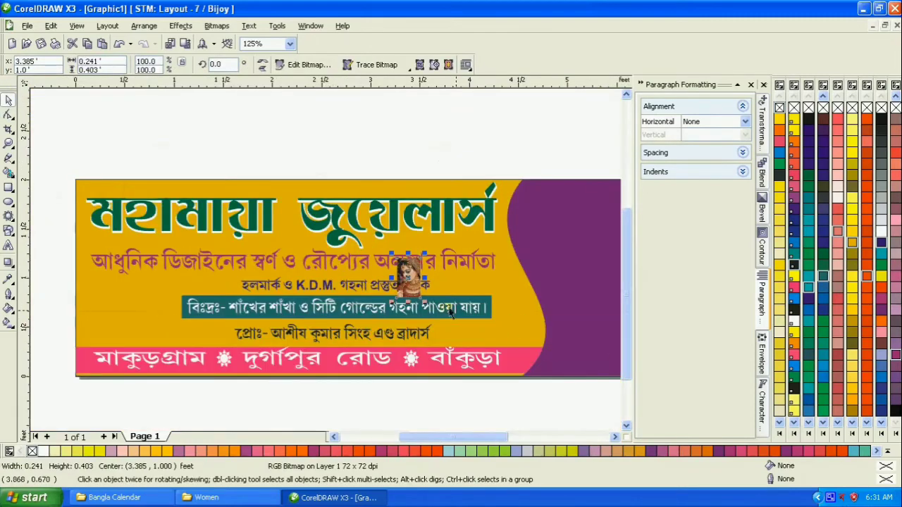
left_click_drag(425, 301, 627, 368)
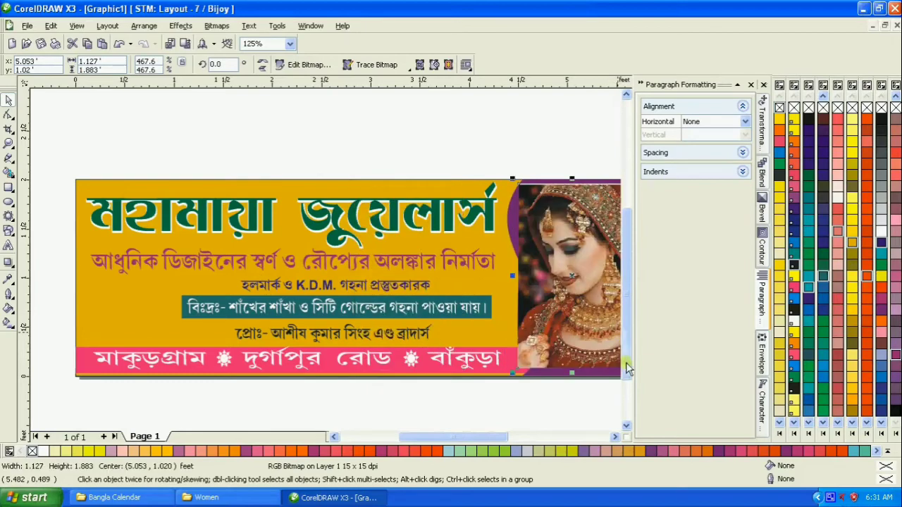
left_click(614, 437)
left_click_drag(515, 374, 574, 413)
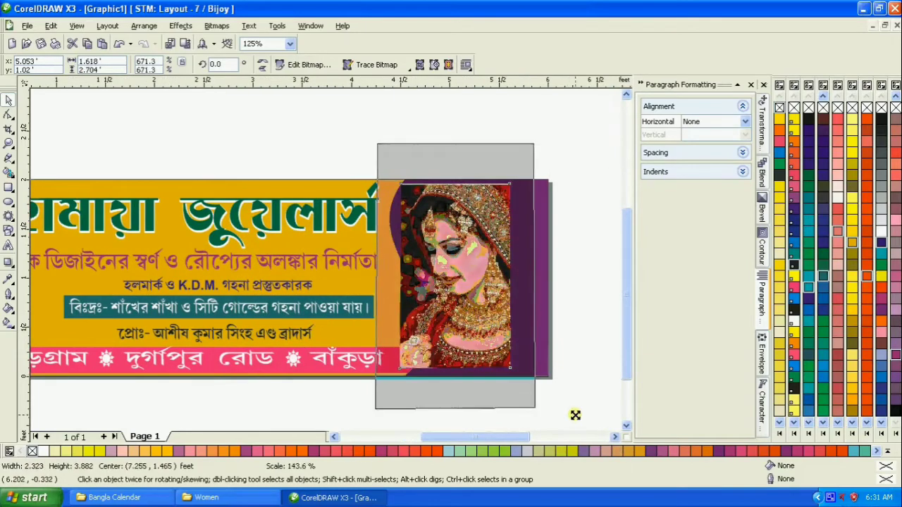
left_click_drag(486, 378, 510, 374)
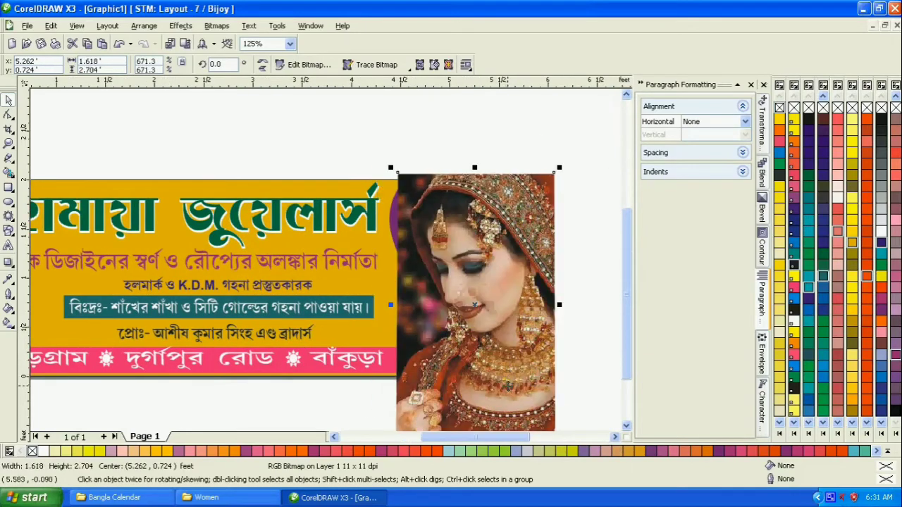
Step: PowerClip the bride photo inside the purple curved shape
left_click(181, 26)
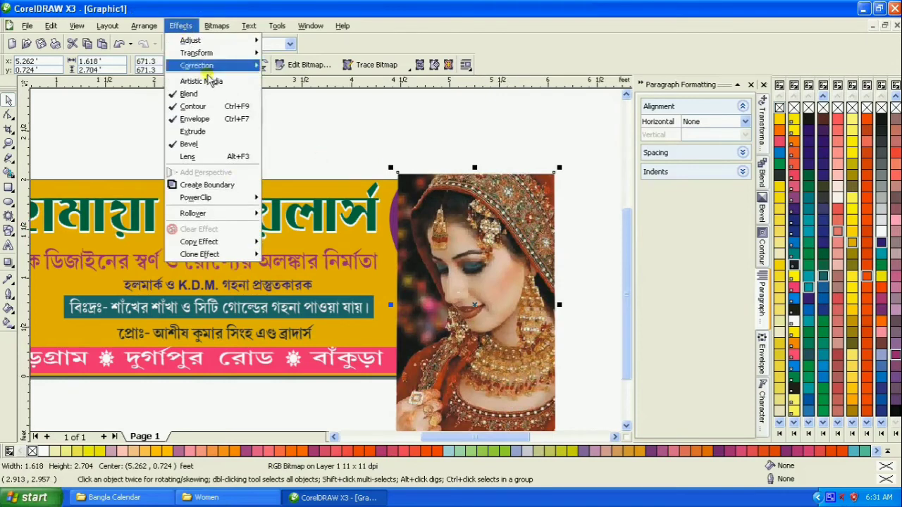
mouse_move(230, 215)
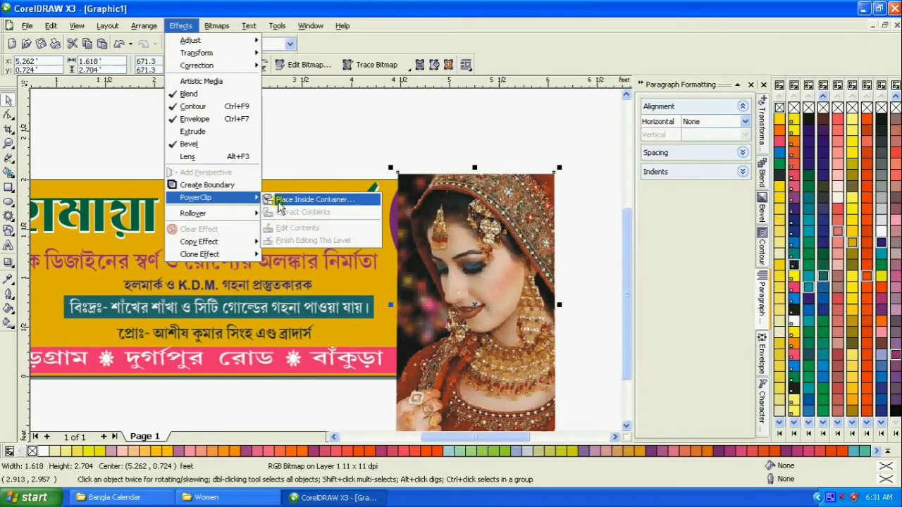
left_click(285, 215)
left_click(389, 208)
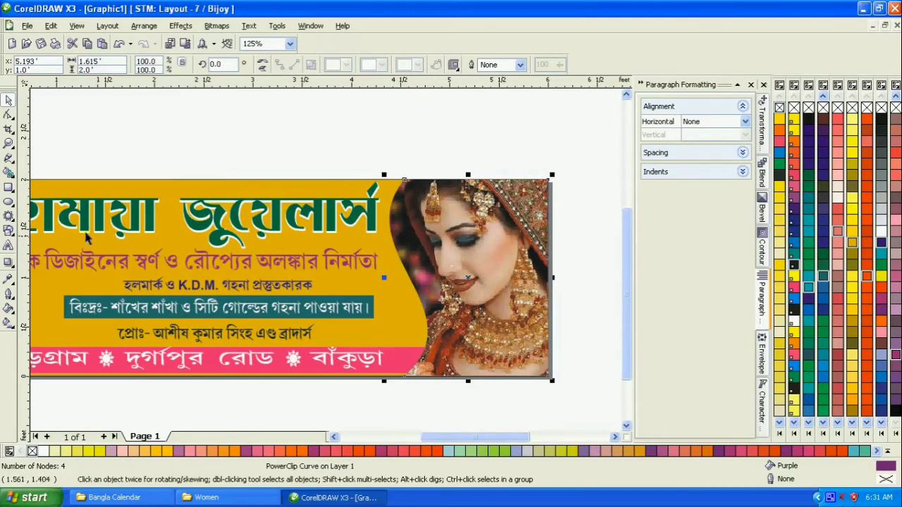
Step: Bring Jewel-Set-PNG-Clipart-279x279 from the Jwelary clipart folder into the banner and place it in the empty area left of the note bar
left_click(6, 145)
right_click(262, 239)
left_click_drag(123, 212, 437, 341)
left_click(7, 100)
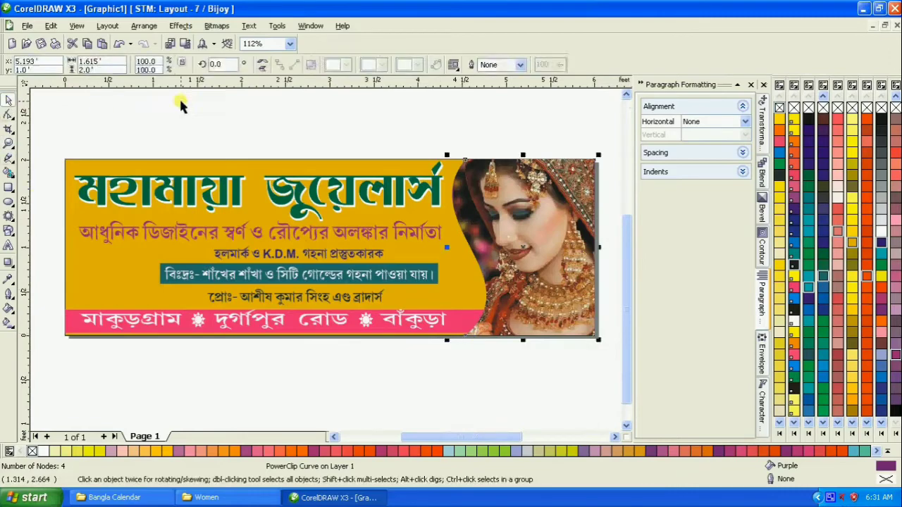
left_click(200, 497)
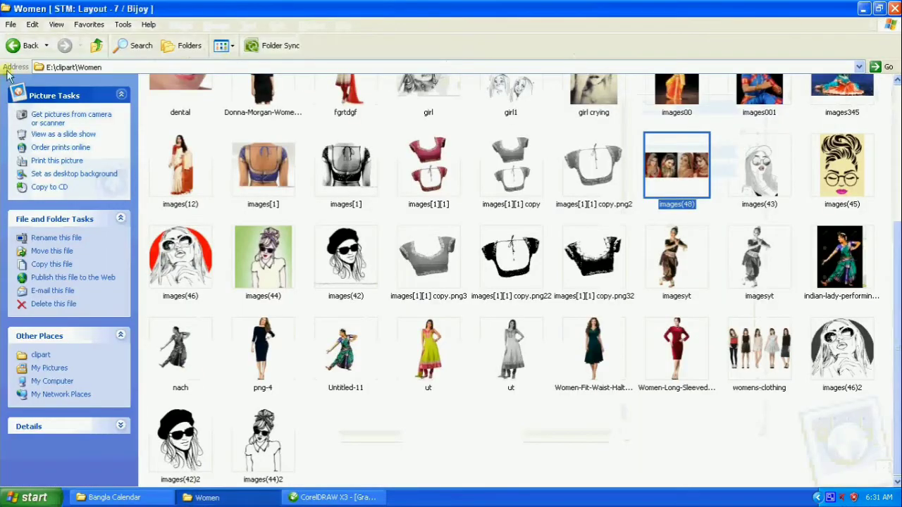
left_click(13, 45)
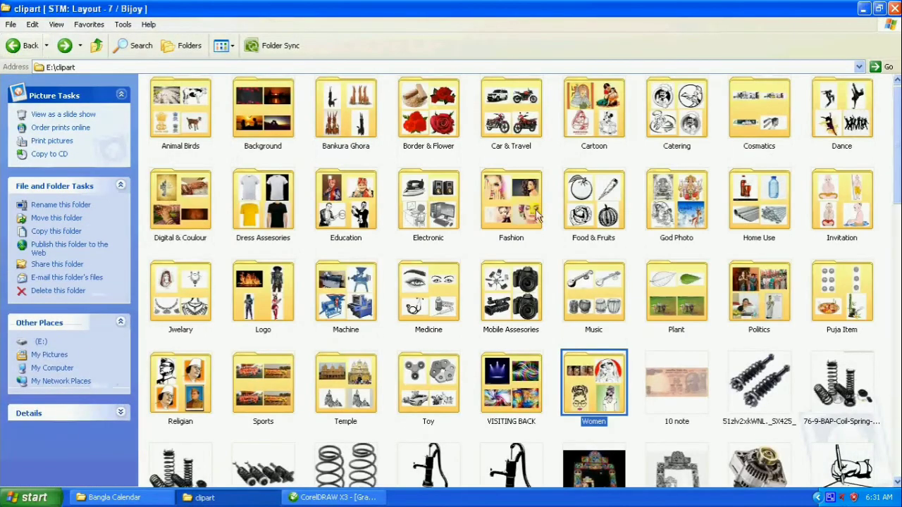
double_click(200, 304)
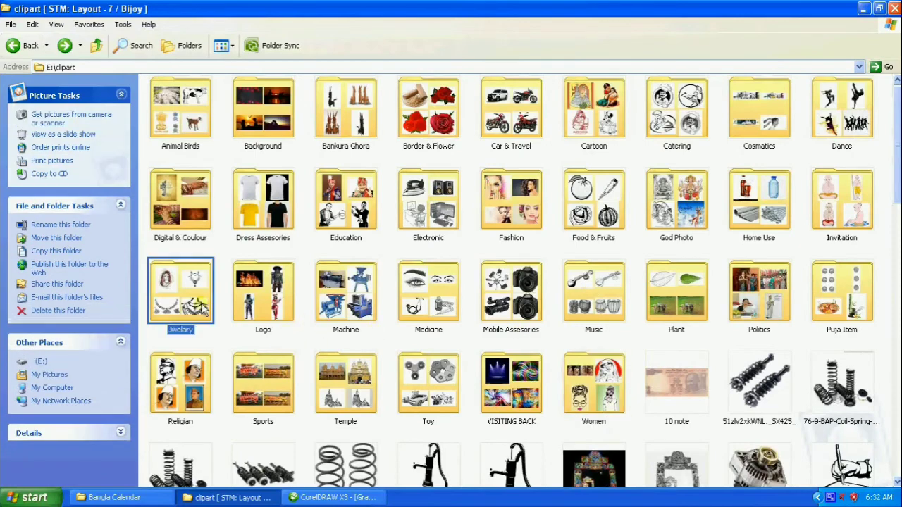
left_click(455, 381)
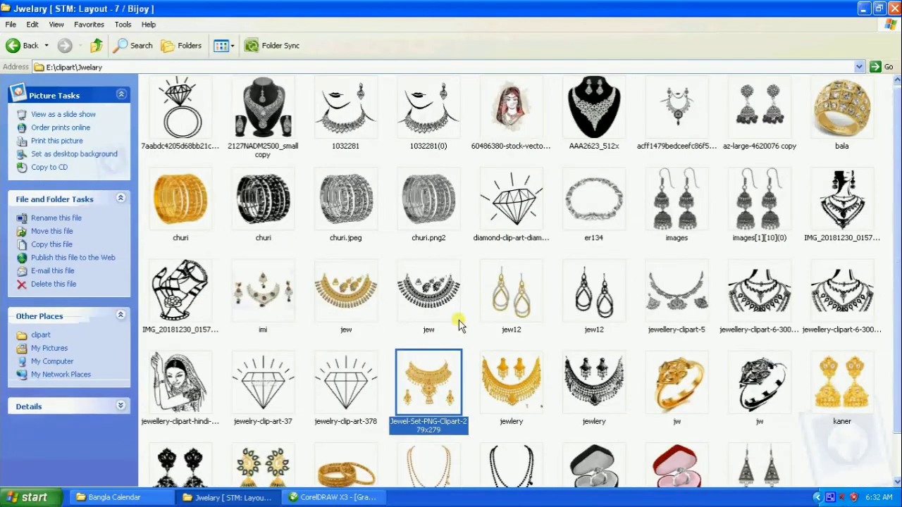
left_click(331, 498)
key("ctrl+v")
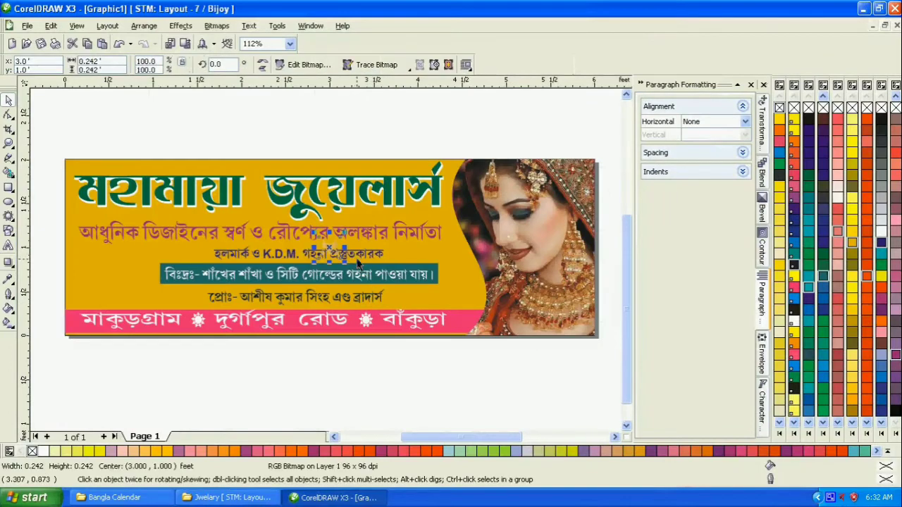
left_click_drag(343, 260, 111, 295)
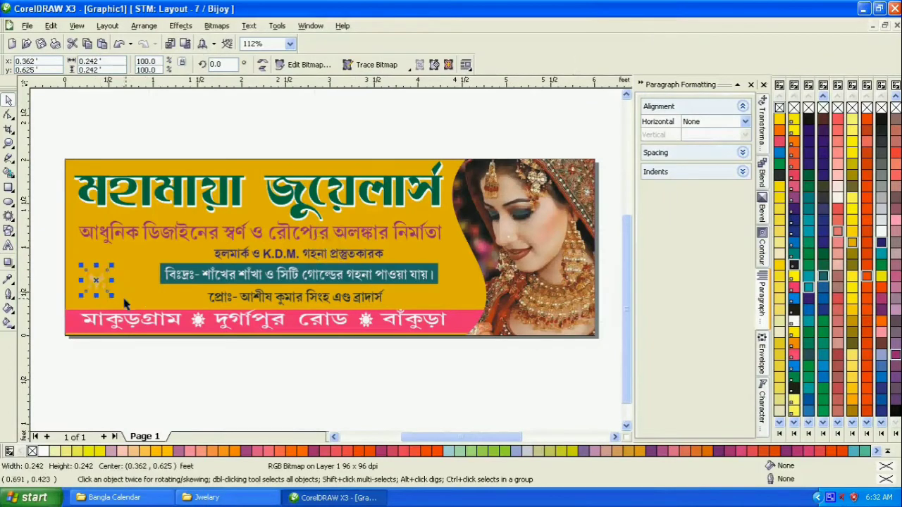
Step: Rotate the jewellery set picture by about 28.2 degrees
left_click(103, 288)
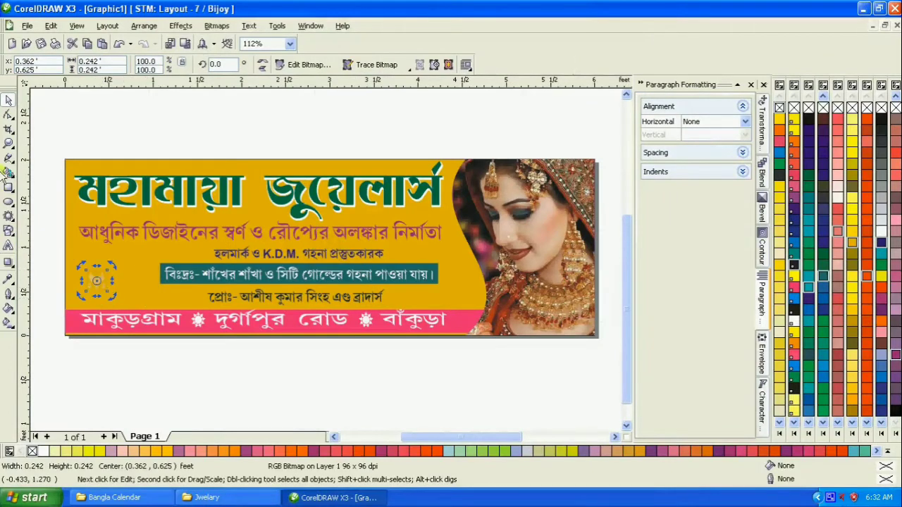
left_click(8, 144)
left_click_drag(54, 213, 170, 314)
left_click_drag(224, 337, 225, 338)
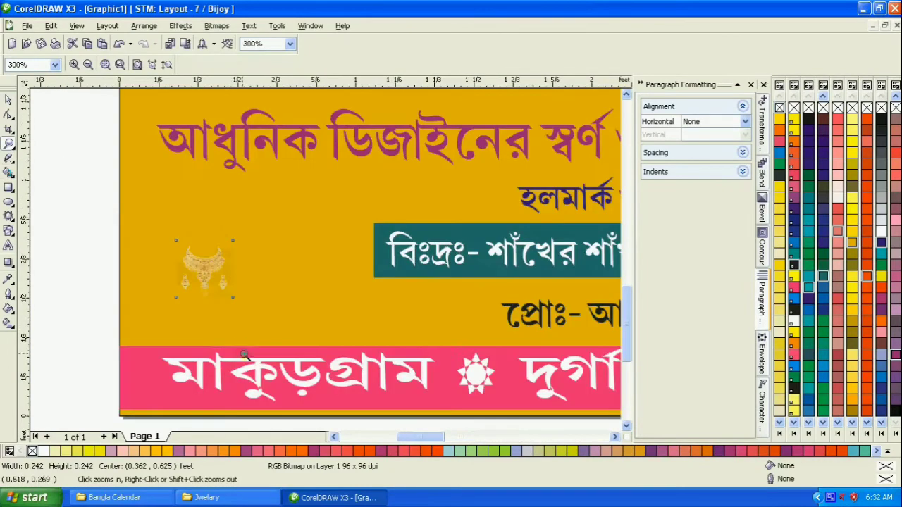
left_click(8, 101)
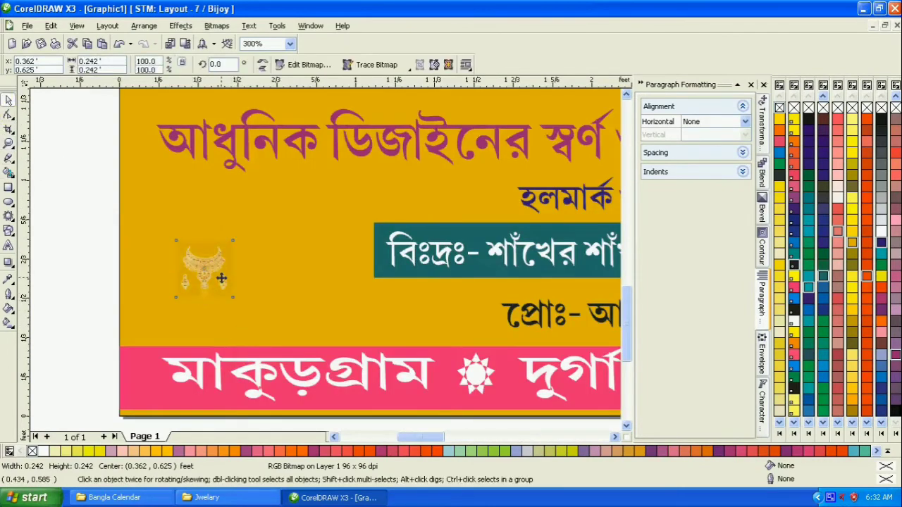
left_click(225, 281)
left_click_drag(243, 308, 277, 304)
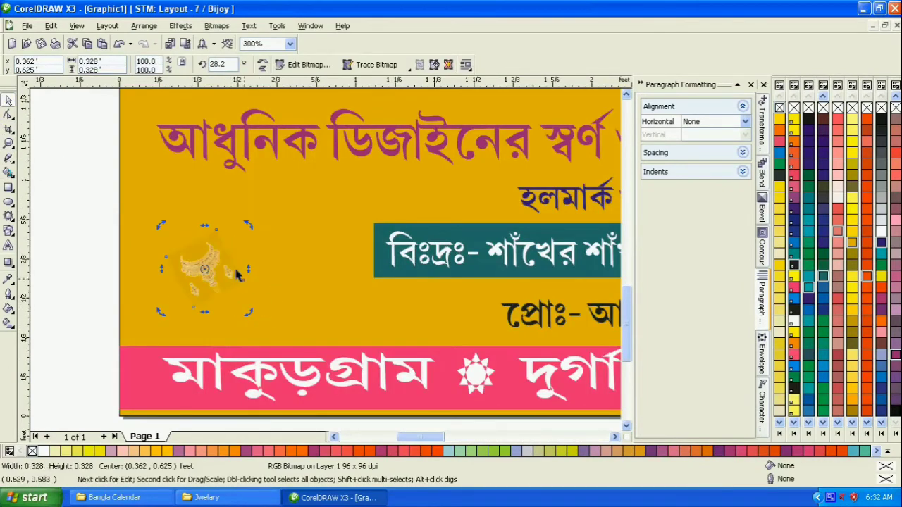
Step: Enlarge the jewellery set picture to about 180% and centre it near 0.361, 0.663 ft, above the pink strip
left_click(216, 247)
left_click_drag(246, 227, 309, 163)
left_click_drag(234, 238, 203, 258)
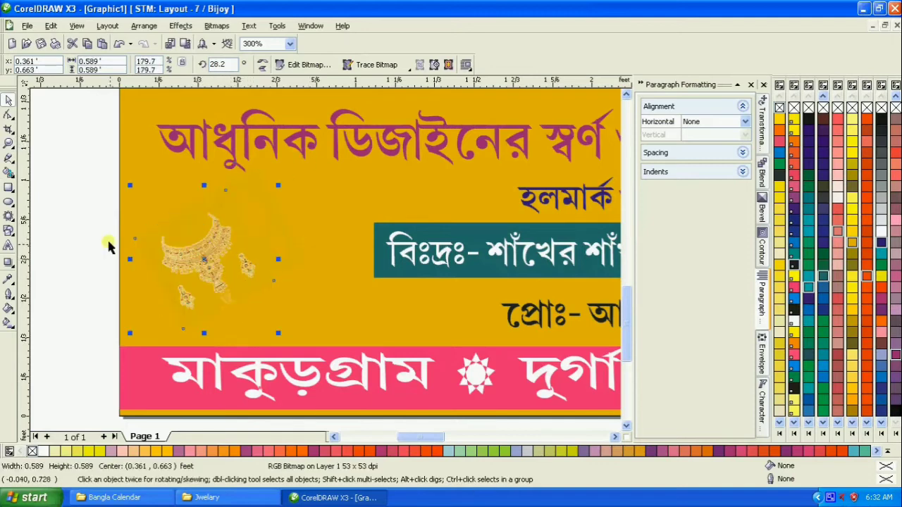
left_click(111, 246)
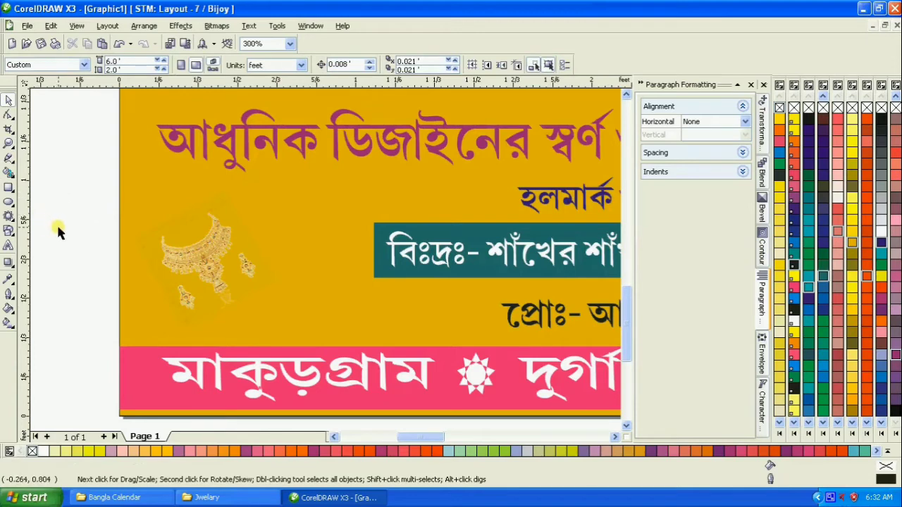
Step: Draw a rectangle about 1.037 × 0.734 ft around the jewellery set, from the banner's left edge down to the pink strip
left_click(9, 187)
left_click_drag(119, 171, 364, 346)
left_click(8, 115)
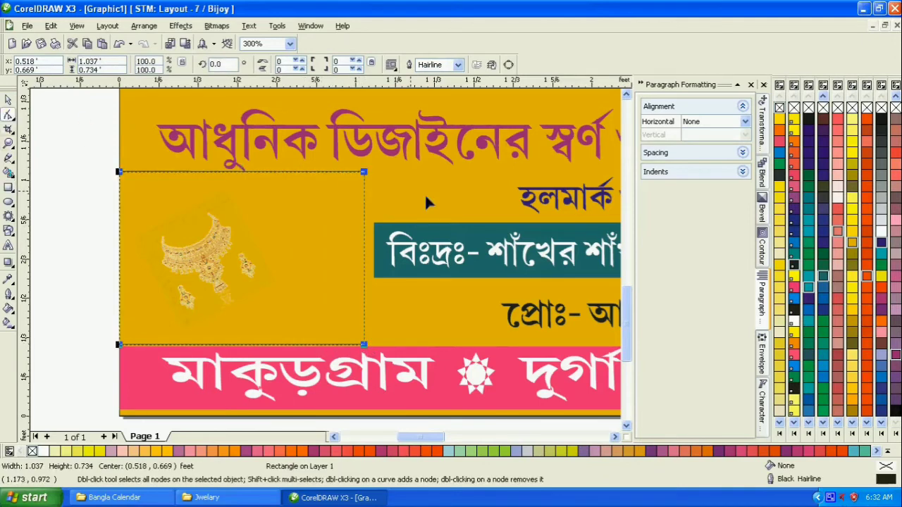
Step: Convert the rectangle to curves and delete its upper-right corner node to leave a triangle
right_click(364, 177)
left_click(378, 177)
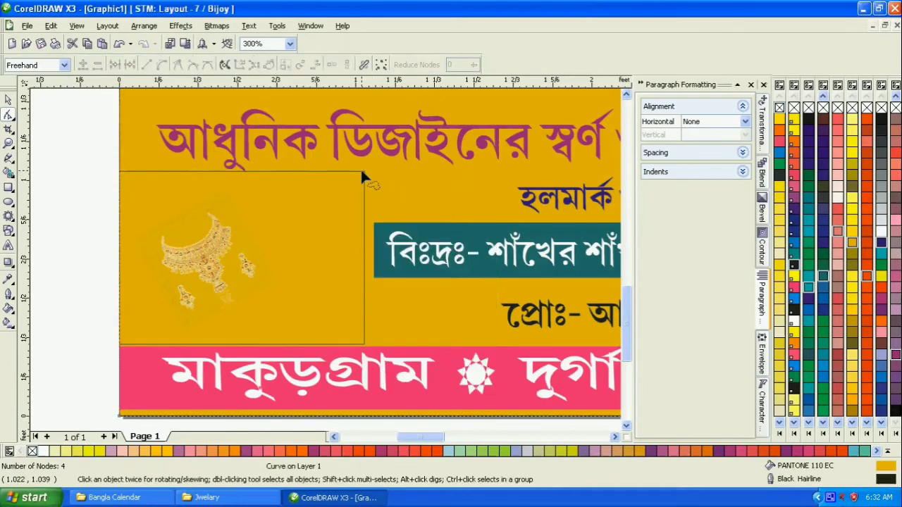
key("ctrl+z")
right_click(364, 173)
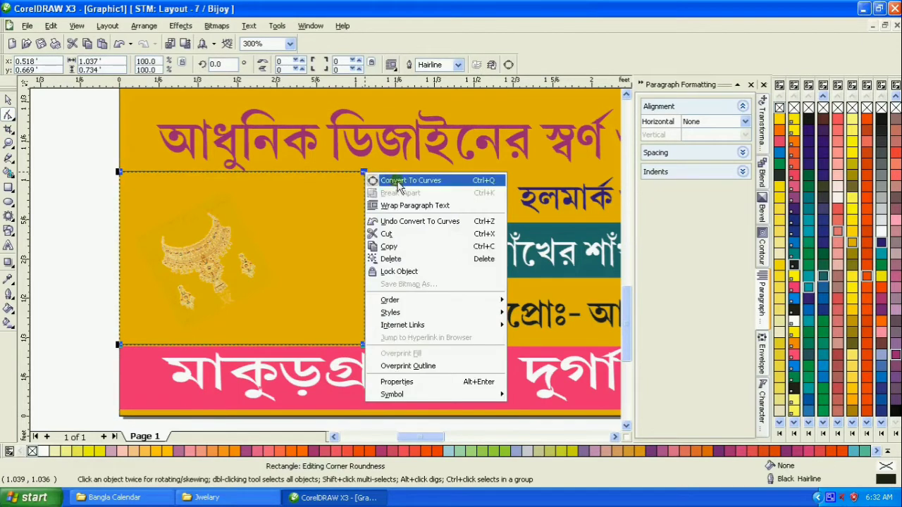
left_click(398, 183)
left_click_drag(363, 172, 318, 214)
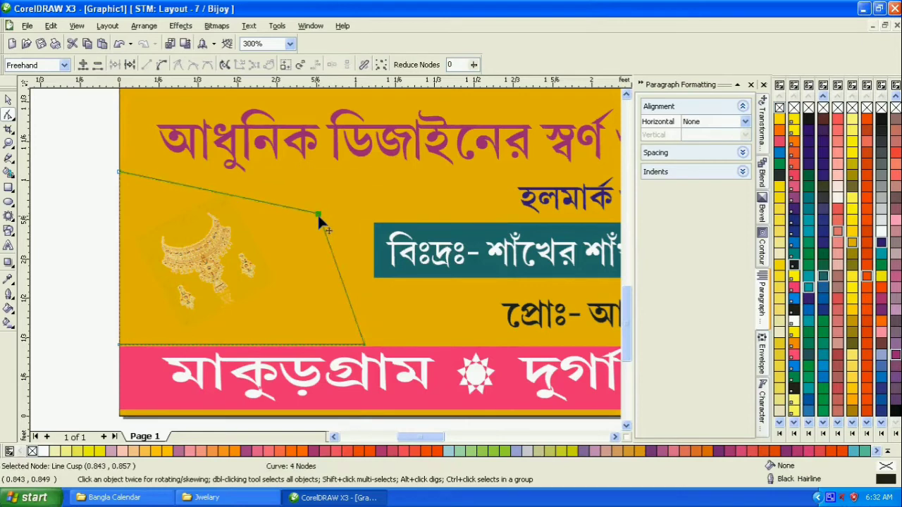
key("Delete")
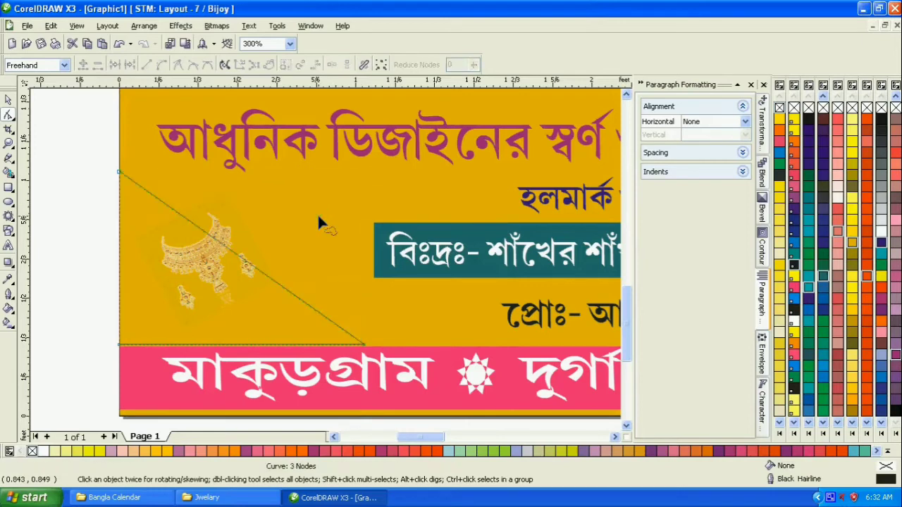
Step: Enlarge the triangle to about 1.308 × 0.926 ft and fill it with blue
left_click(8, 101)
left_click_drag(372, 174, 421, 127)
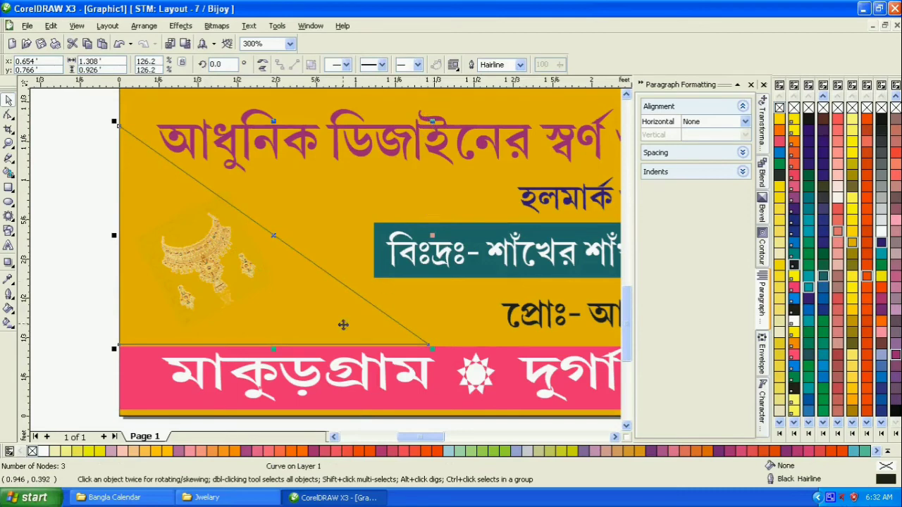
left_click_drag(325, 302, 327, 300)
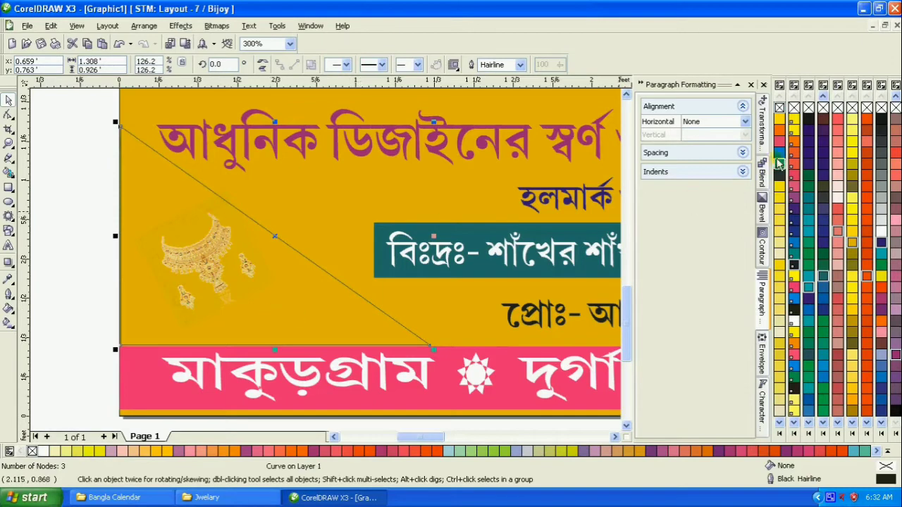
left_click(779, 155)
Step: Align the blue triangle to the left edge of the banner background
left_click(420, 143, "shift")
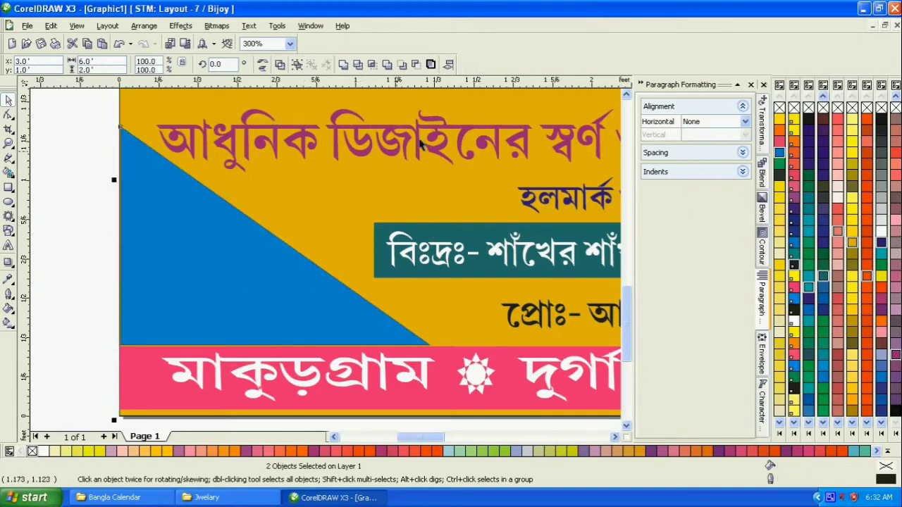
left_click(449, 64)
left_click(422, 230)
left_click(480, 321)
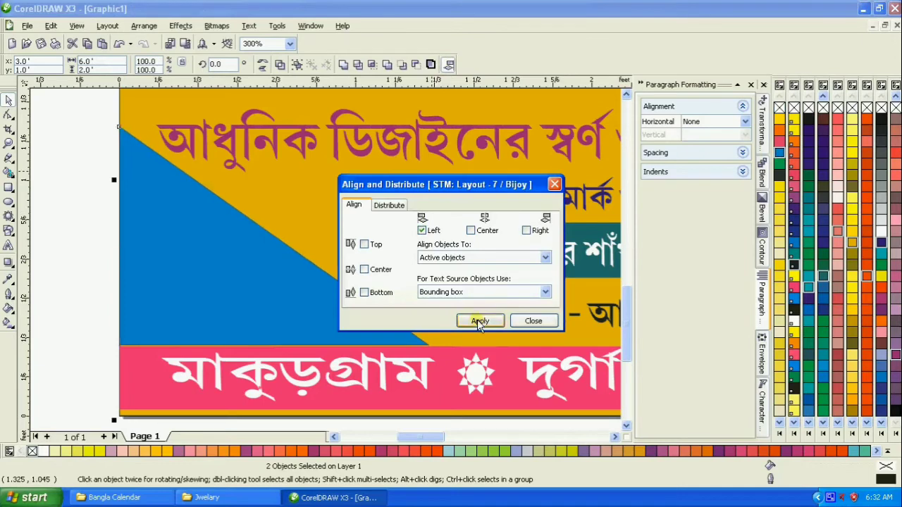
left_click(533, 320)
left_click(86, 195)
Step: Reorder the blue triangle so it sits behind the jewellery set picture but in front of the yellow background
left_click(182, 235)
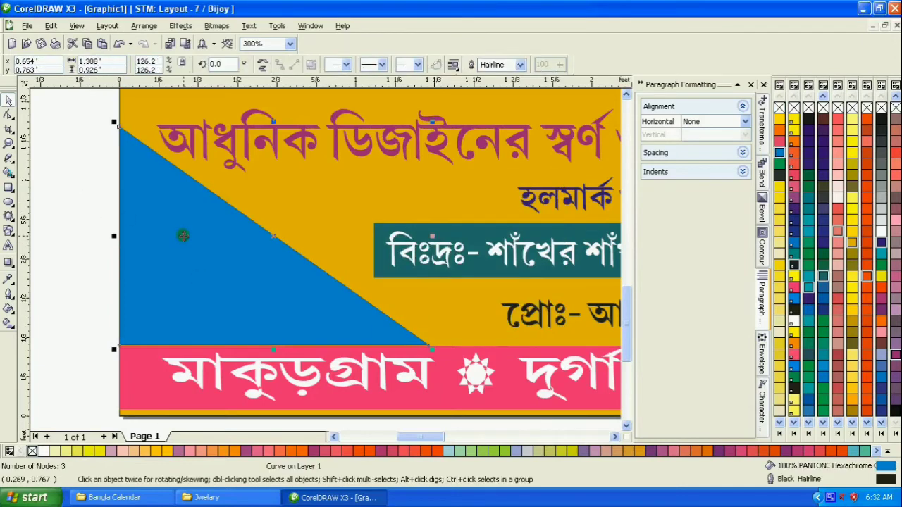
left_click_drag(291, 277, 295, 282)
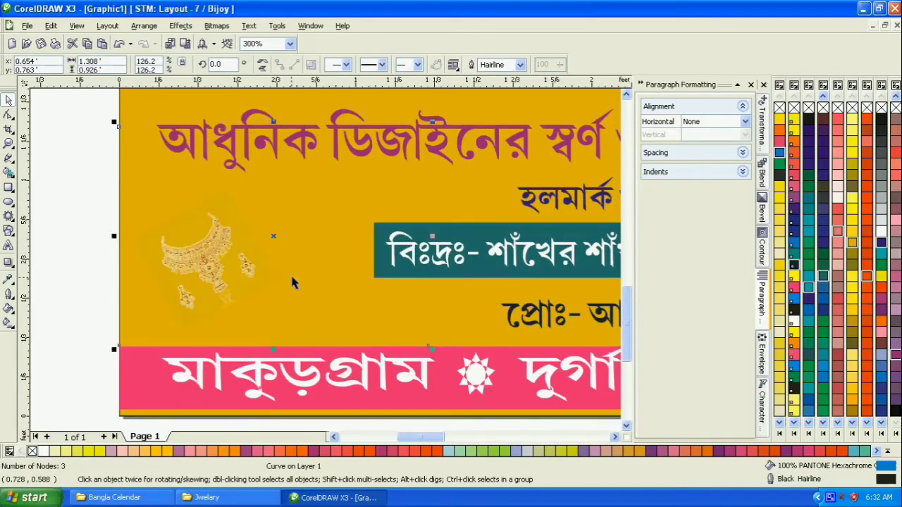
left_click(196, 262)
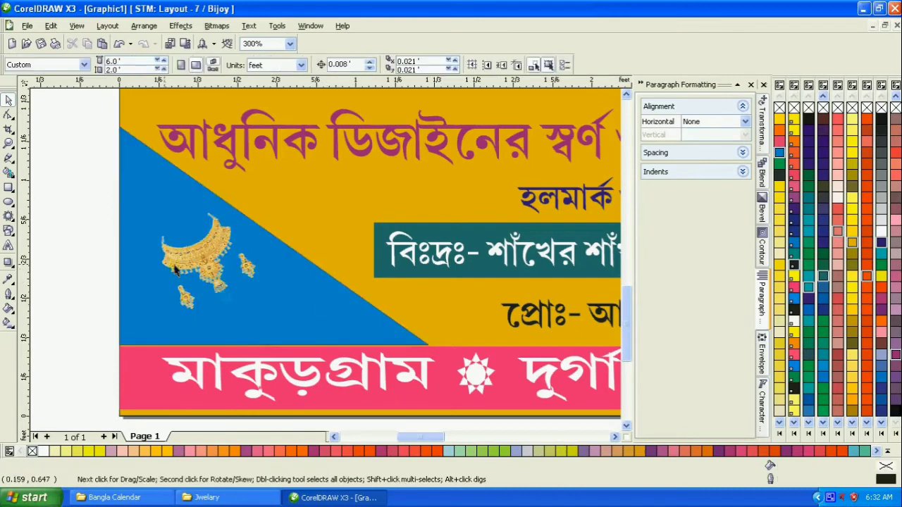
Step: Move the jewellery set picture into the upper part of the blue triangle, centred near 0.24, 0.80 ft
left_click_drag(203, 260, 179, 228)
key("Left")
key("Left")
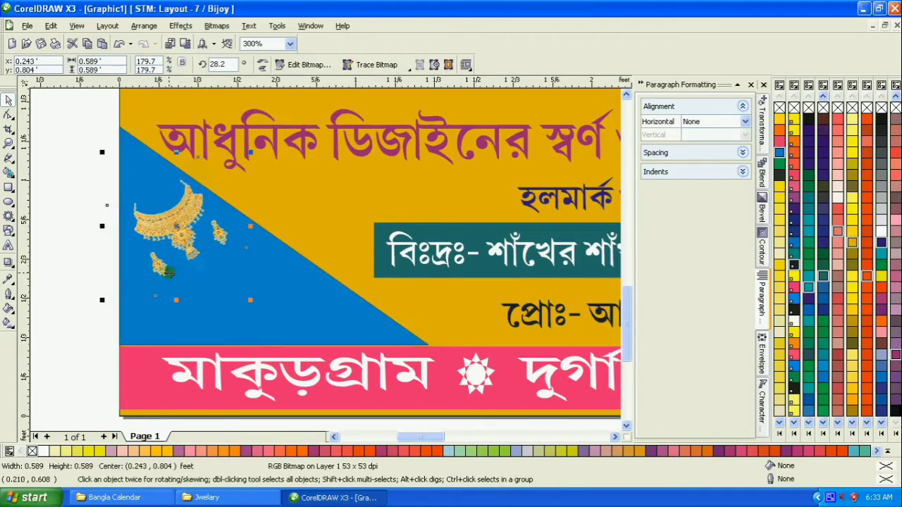
key("Left")
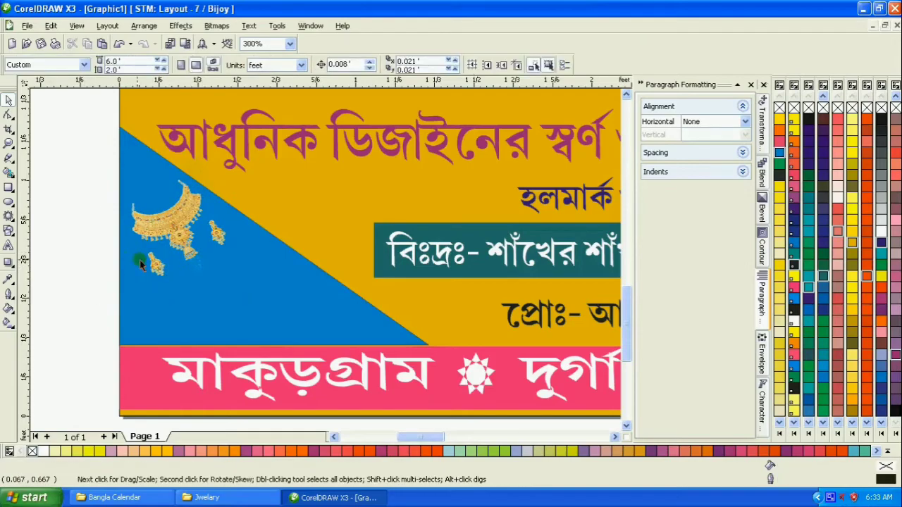
Step: Preview jw and ring-clipart-diamond-heart-3 in the Jwelary clipart folder, and bring ring-clipart-diamond-heart-3 into the CorelDRAW banner
left_click(207, 498)
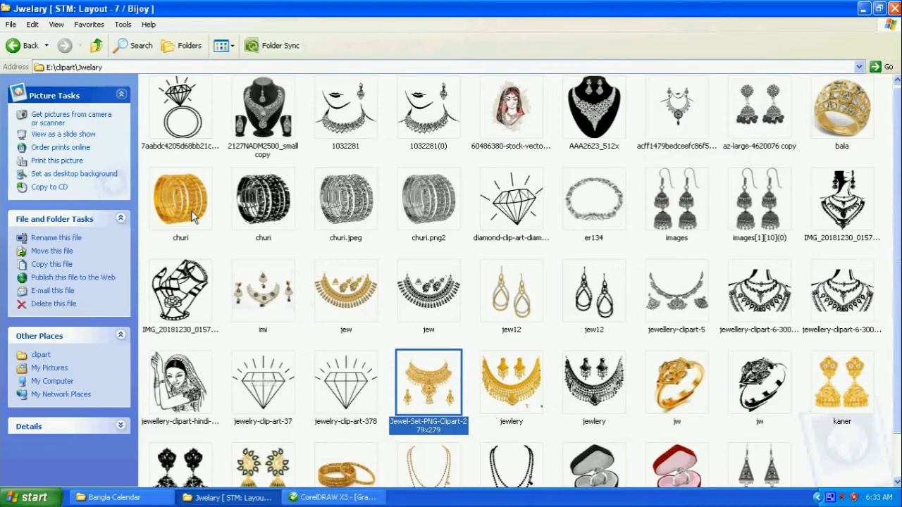
double_click(679, 382)
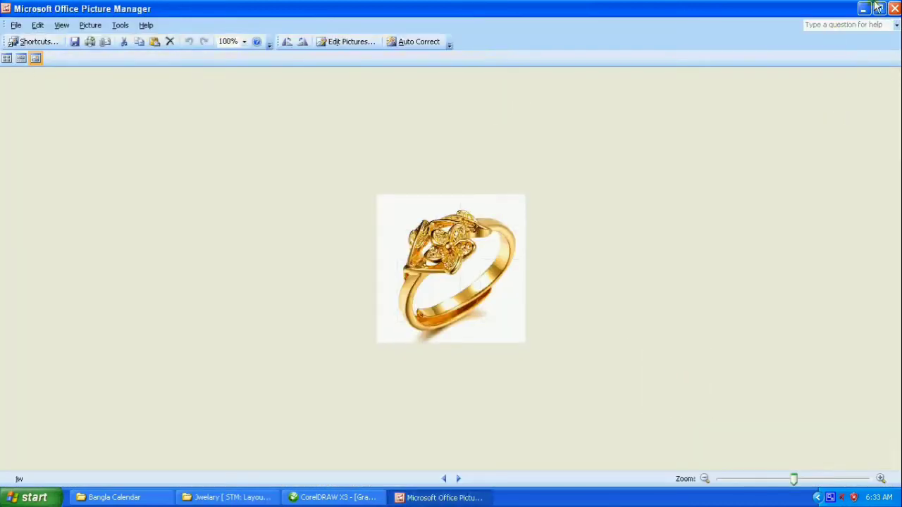
left_click(895, 8)
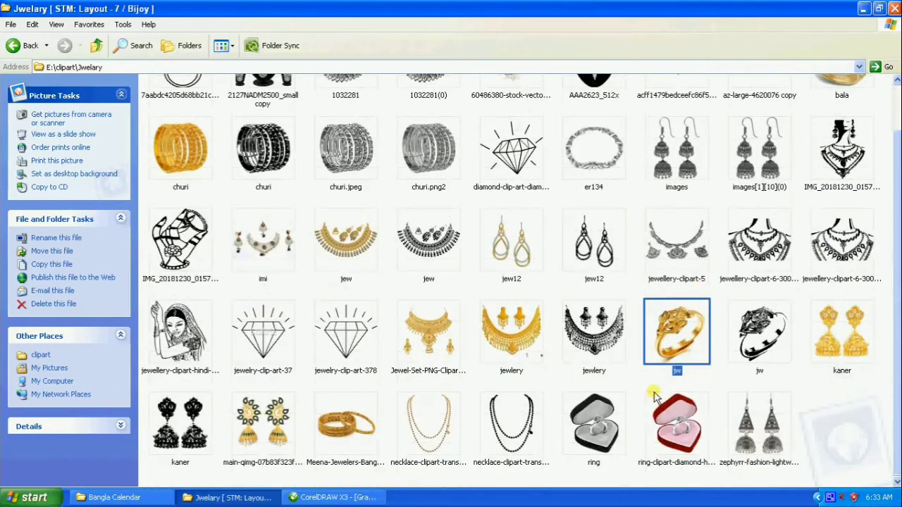
left_click(665, 416)
double_click(664, 416)
left_click(895, 8)
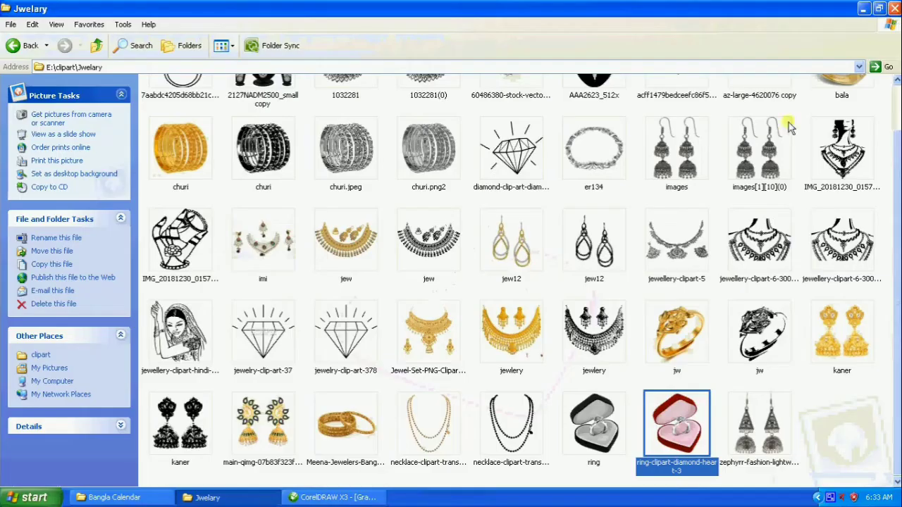
left_click(303, 497)
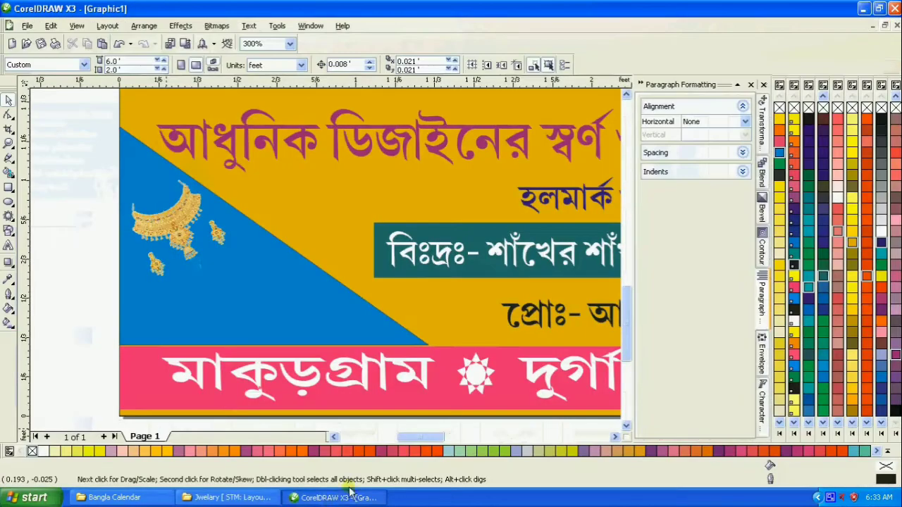
key("ctrl+v")
Step: Shrink the ring box picture to about 27% and place it in the blue triangle, centred near 0.601, 0.518 ft
scroll(327, 259, "down", 2)
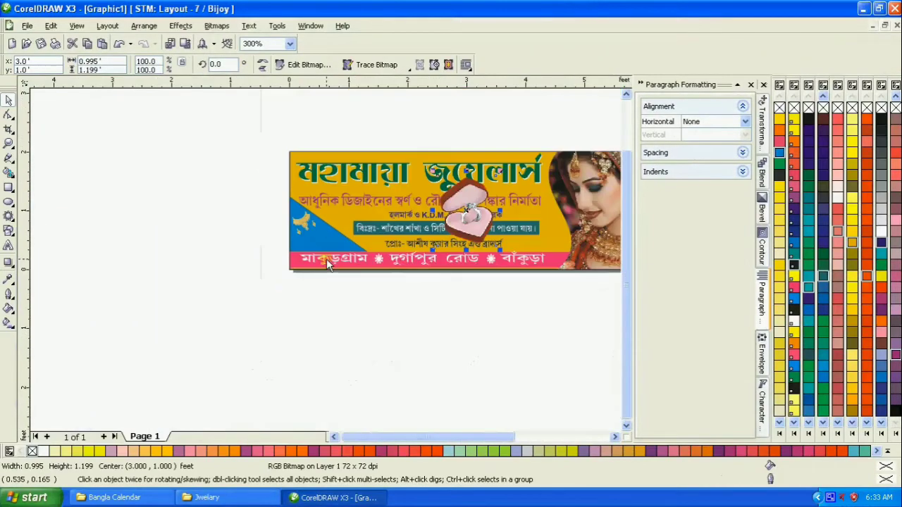
left_click_drag(472, 240, 353, 246)
scroll(327, 265, "up", 1)
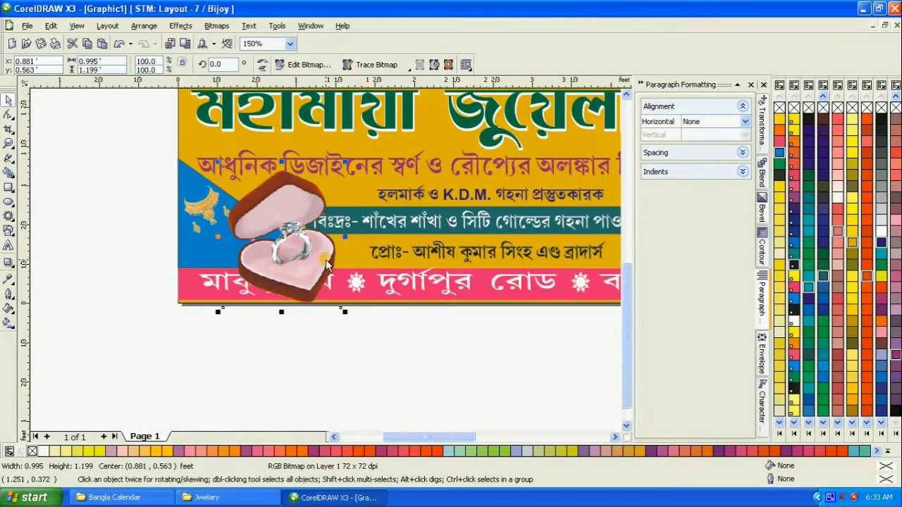
left_click_drag(218, 167, 254, 250)
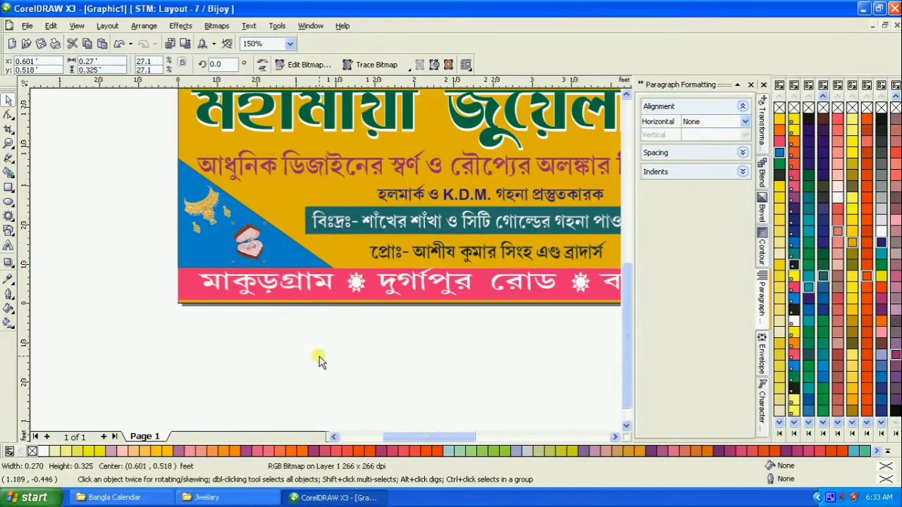
Step: Enlarge the ring box picture to about 34% and shift it slightly down and right within the blue triangle
left_click(9, 143)
left_click_drag(159, 162, 320, 324)
left_click(8, 101)
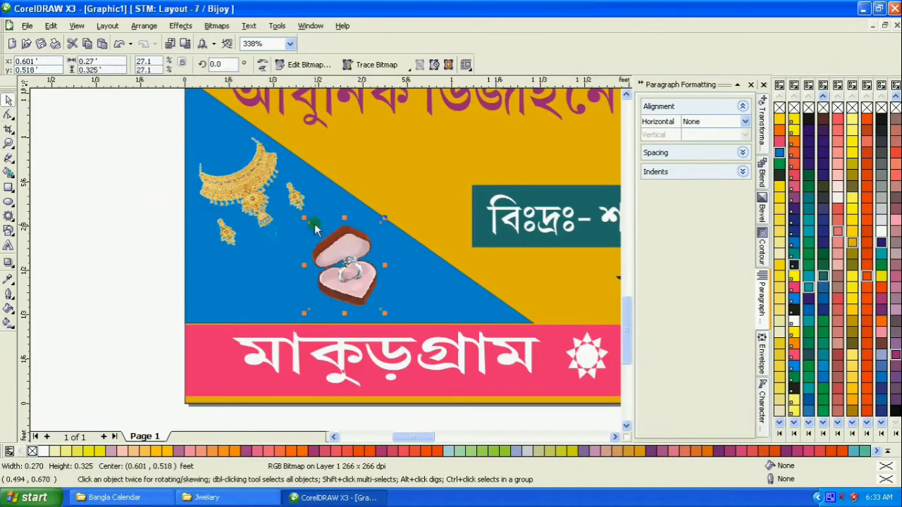
left_click_drag(306, 220, 296, 208)
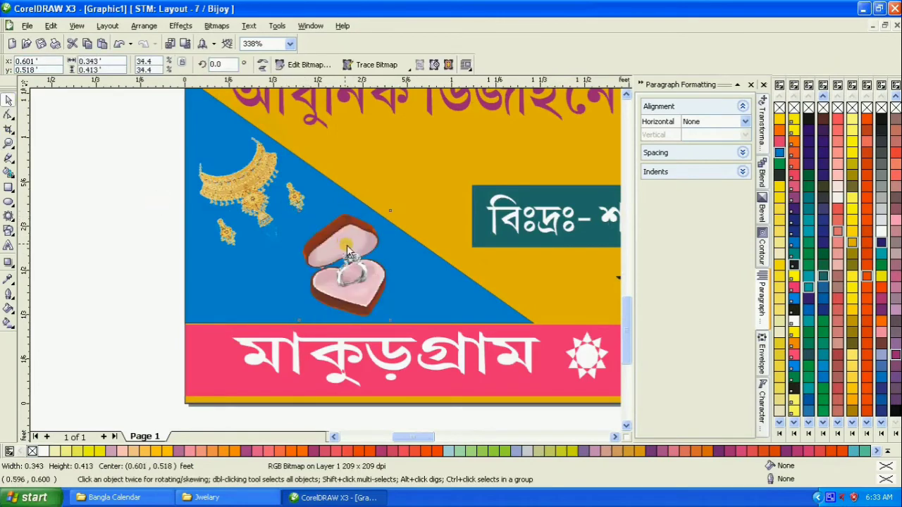
left_click_drag(344, 254, 365, 271)
left_click(138, 270)
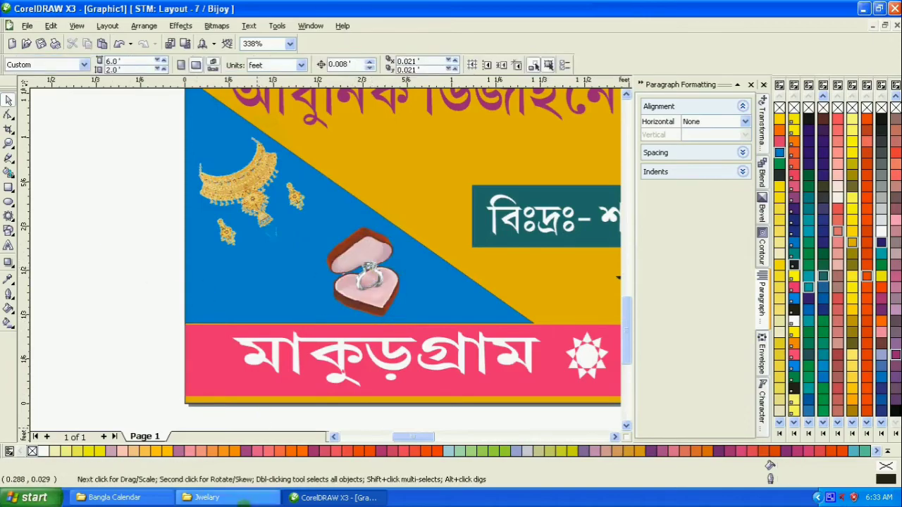
Step: Examine the gold jew necklace, main-qimg earrings and gold kaner pictures in the Jwelary clipart folder
left_click(207, 498)
double_click(337, 240)
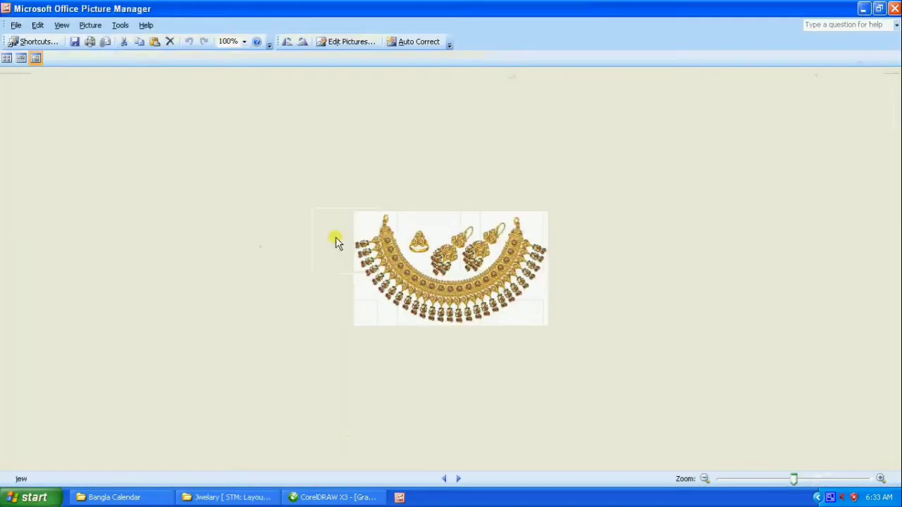
left_click(896, 7)
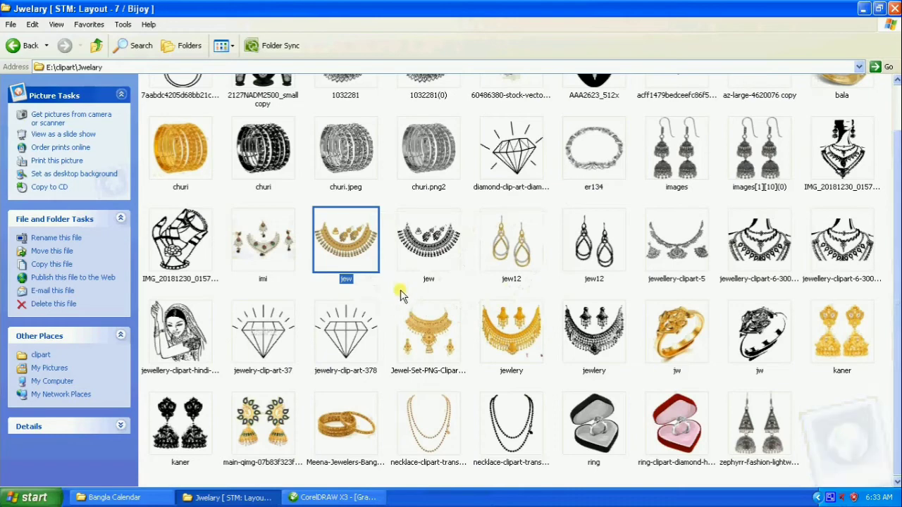
double_click(297, 413)
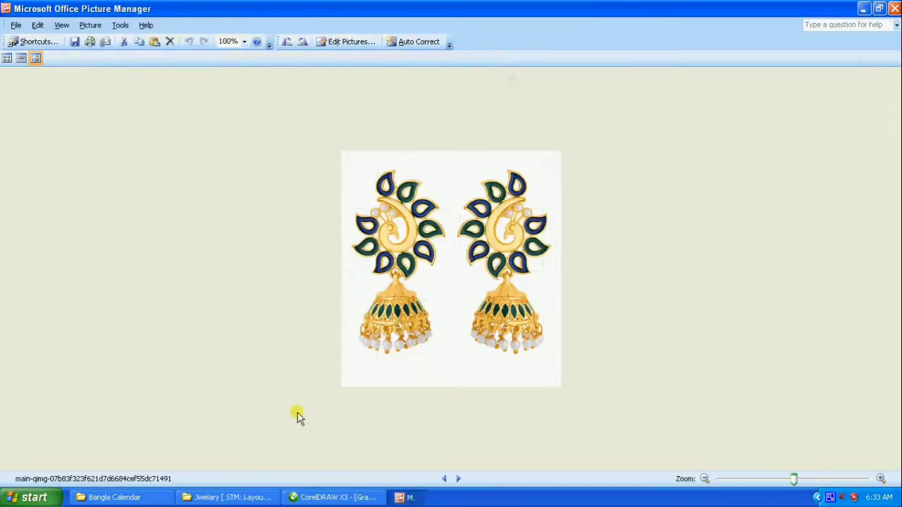
left_click(896, 7)
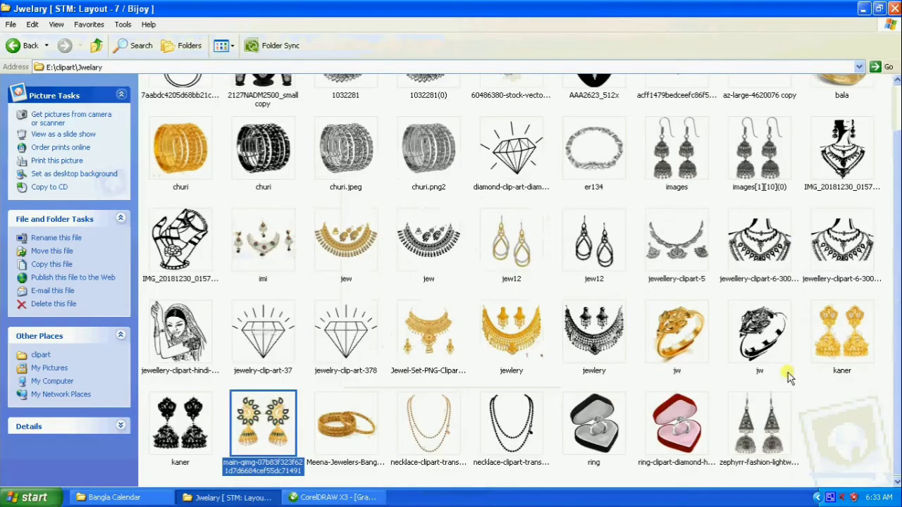
double_click(837, 337)
left_click(895, 8)
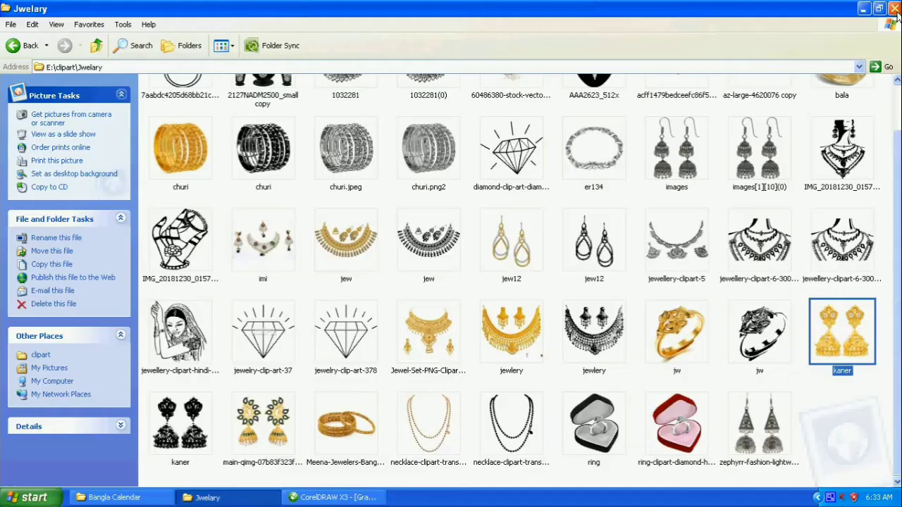
Step: Examine the bala ring, gold churi bangles and gold jew12 earrings pictures in the Jwelary folder
left_click(278, 435)
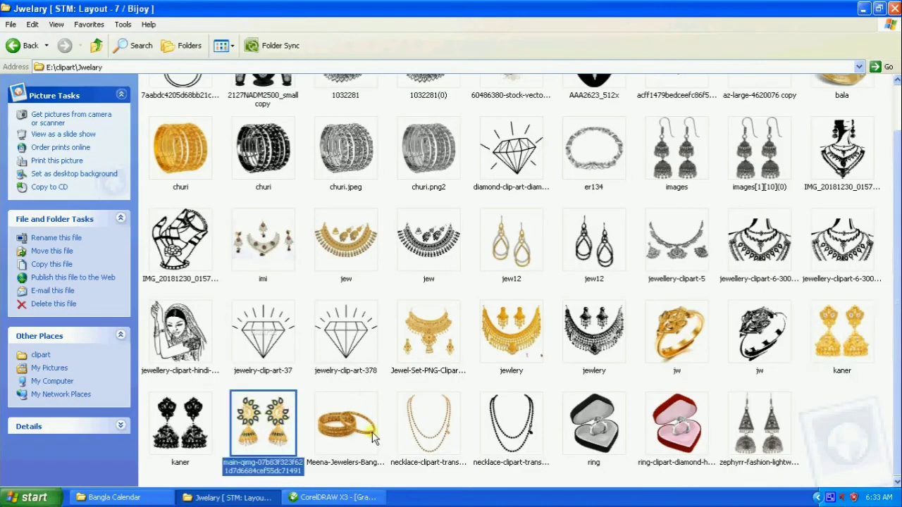
scroll(373, 437, "up", 1)
double_click(831, 121)
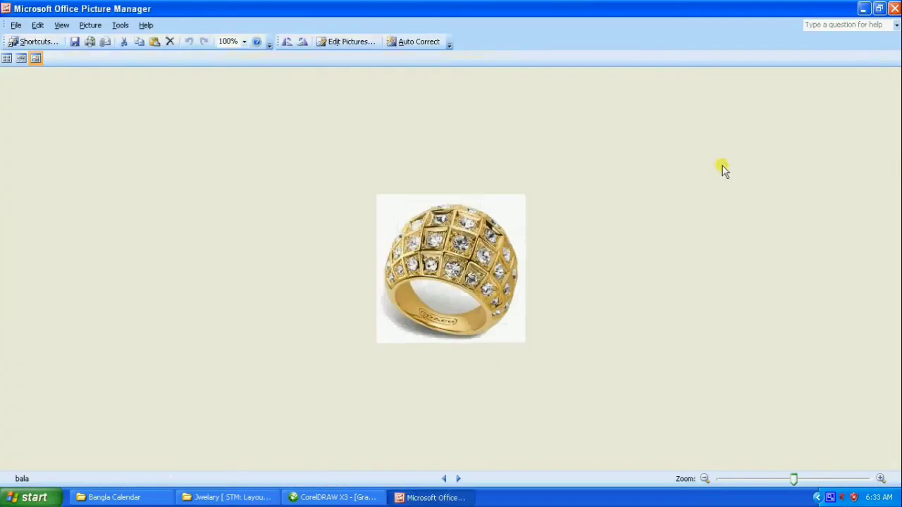
left_click(895, 8)
double_click(176, 215)
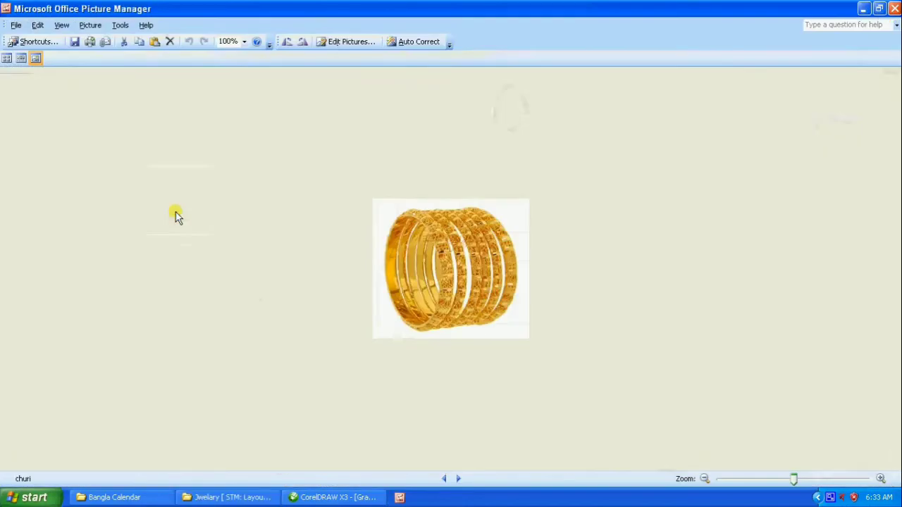
left_click(894, 8)
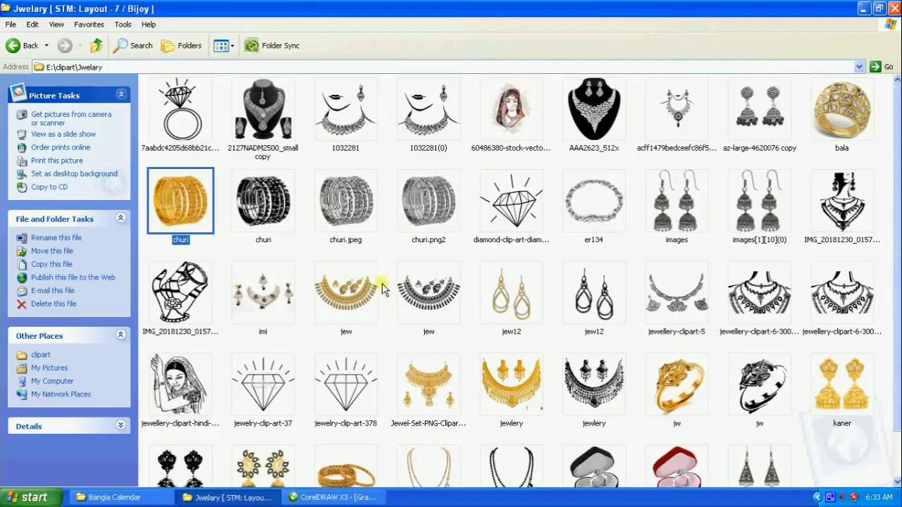
double_click(511, 296)
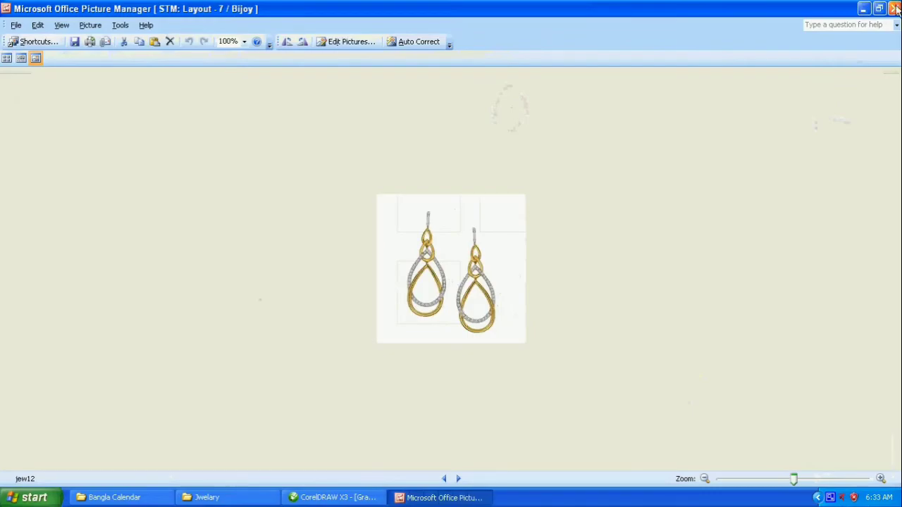
left_click(895, 7)
Step: Bring the main-qimg earrings picture into the CorelDRAW banner and move it onto the blue triangle, centred near 0.242, 0.54 ft
scroll(357, 262, "down", 1)
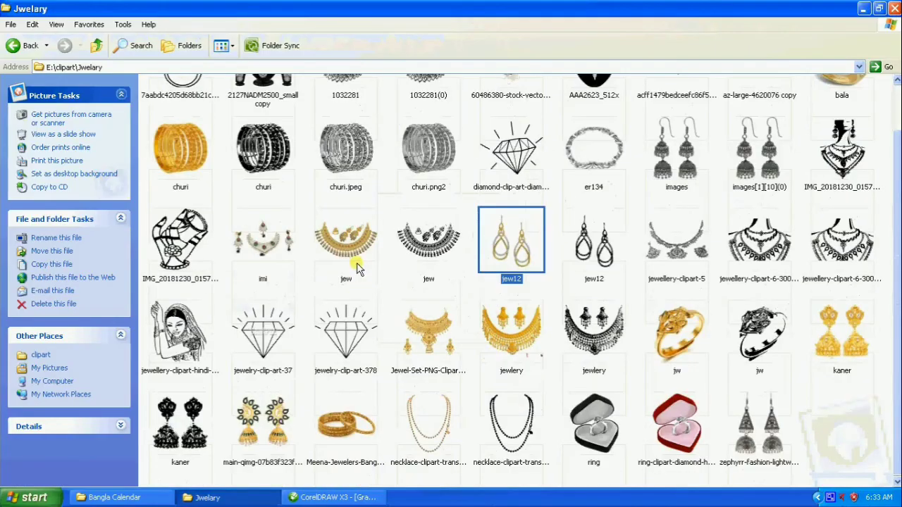
left_click(261, 426)
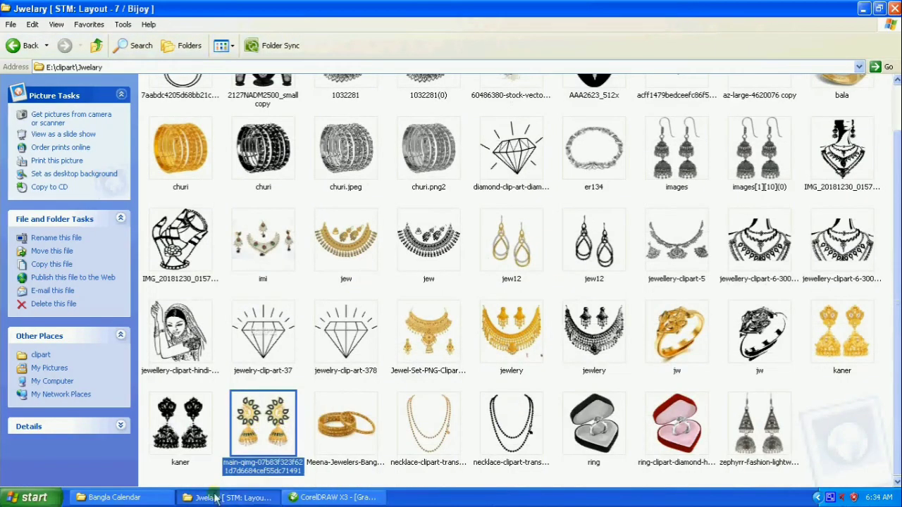
left_click(331, 498)
scroll(325, 264, "down", 5)
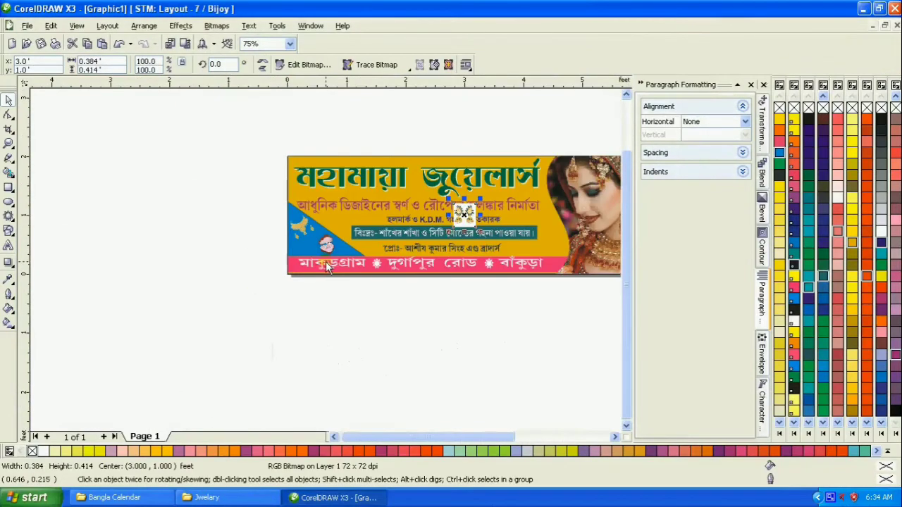
left_click_drag(468, 208, 304, 235)
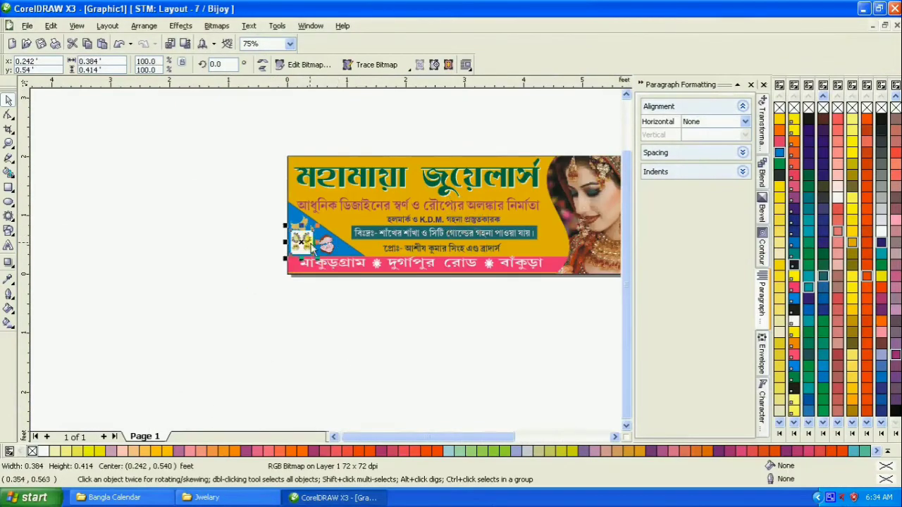
Step: Shrink the earrings picture to about 57% and place it below the jewellery set in the blue triangle
scroll(338, 258, "up", 2)
scroll(338, 258, "up", 4)
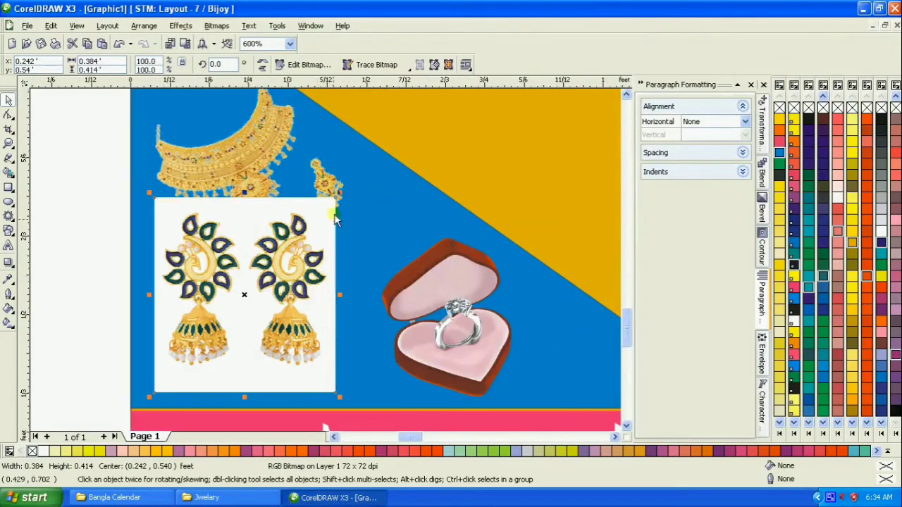
left_click_drag(341, 200, 255, 290)
left_click_drag(235, 337, 287, 344)
left_click(71, 239)
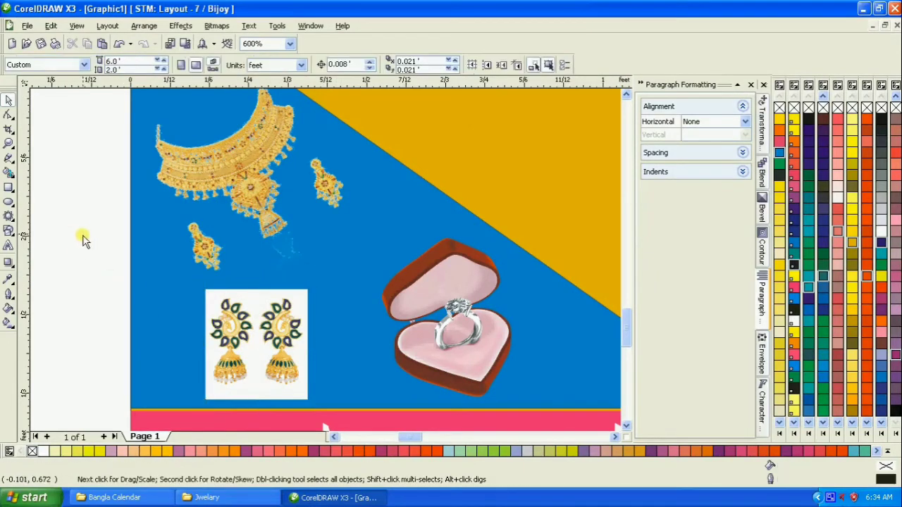
Step: Fill the blue corner triangle with white and remove its outline
left_click(354, 294)
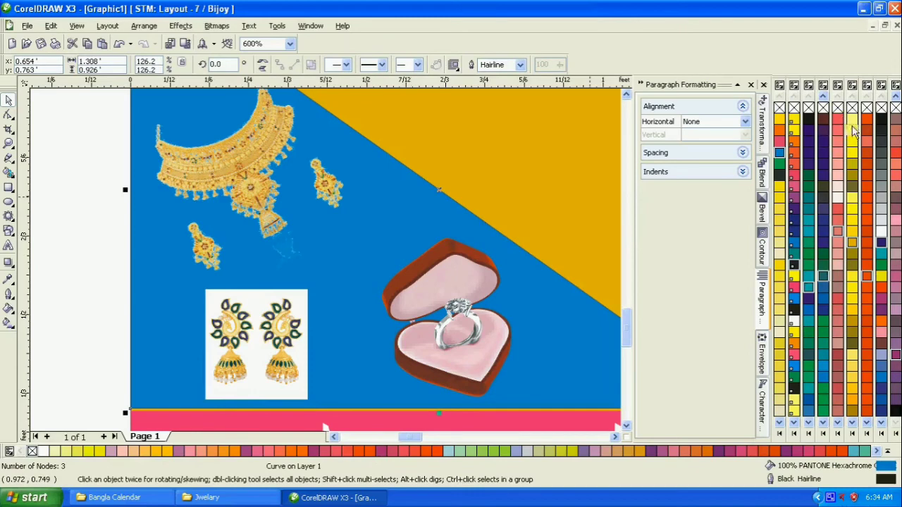
left_click(854, 158)
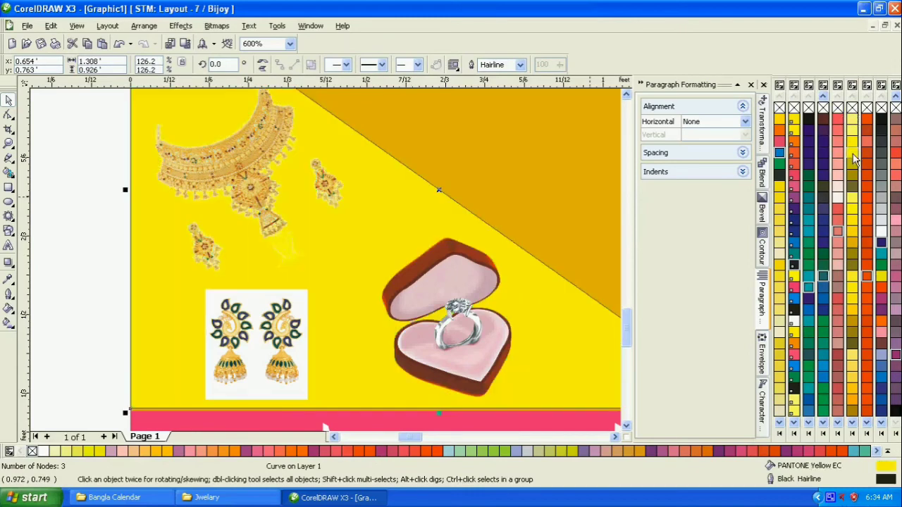
left_click(882, 234)
left_click(74, 201)
scroll(326, 264, "down", 4)
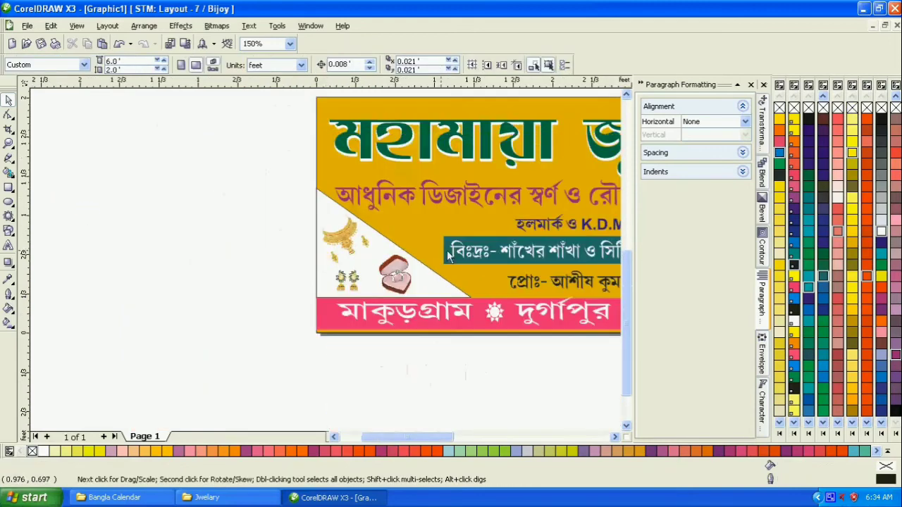
scroll(418, 258, "down", 1)
left_click(350, 251)
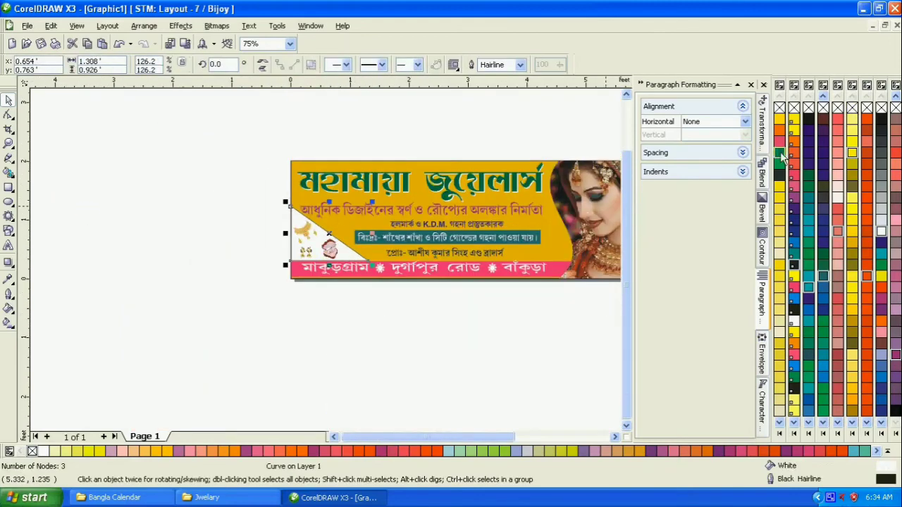
right_click(779, 108)
key("Escape")
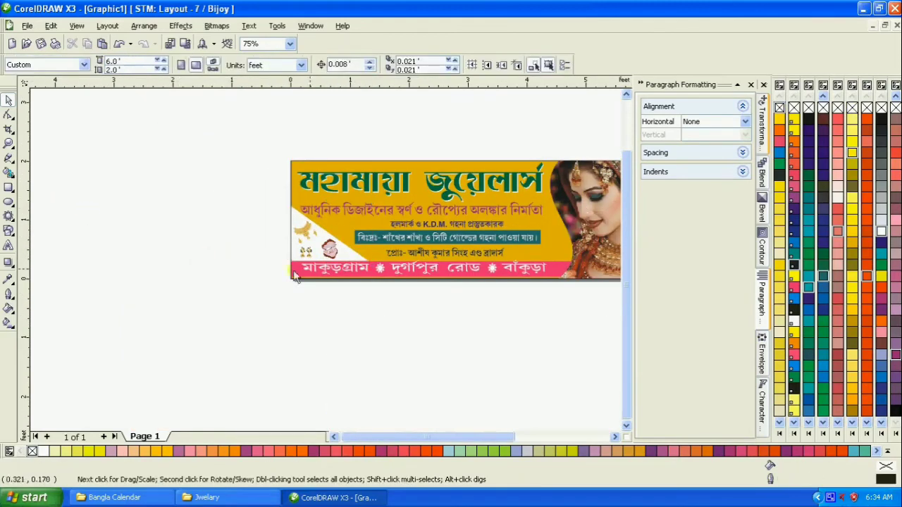
Step: Nudge the purple text line below the shop name slightly up and to the right
left_click(9, 143)
left_click_drag(282, 153, 605, 292)
left_click(9, 101)
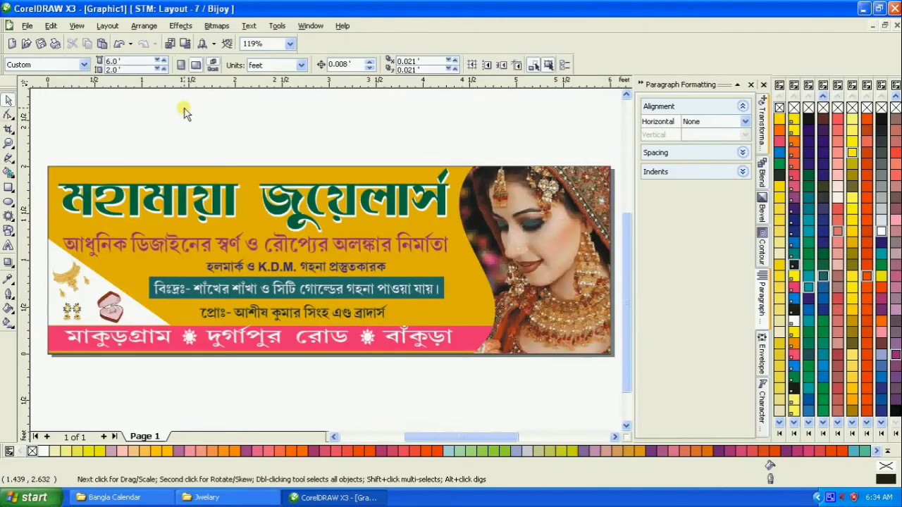
left_click(274, 251)
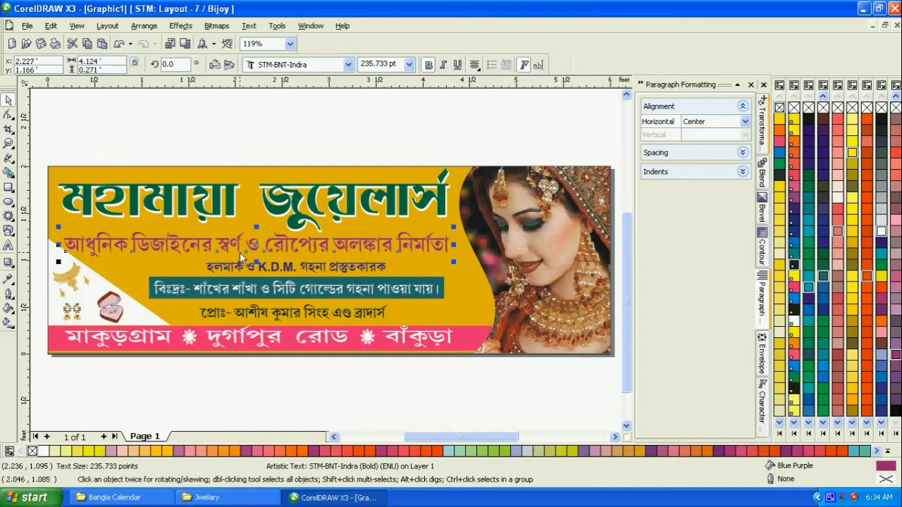
left_click(312, 137)
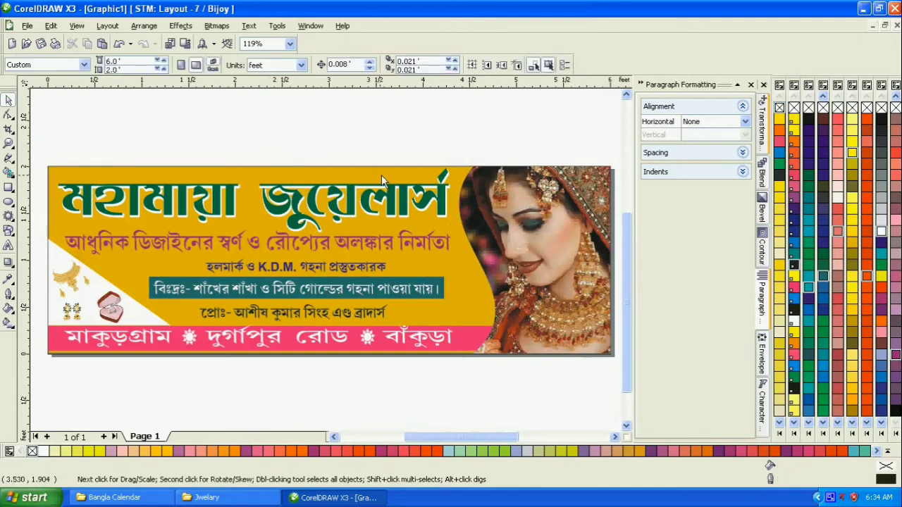
Step: Widen the jewellery set picture in the white triangle to about 0.679 ft
left_click(71, 289)
scroll(70, 289, "up", 2)
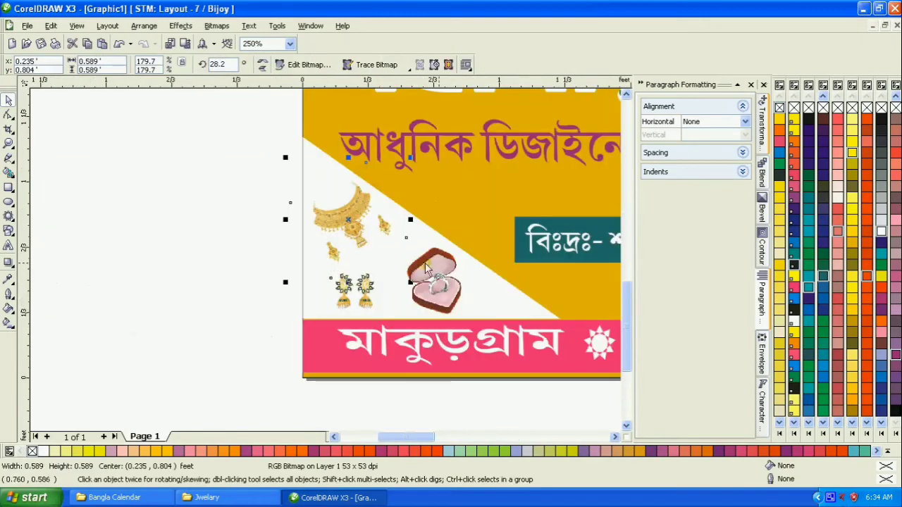
left_click_drag(428, 243, 426, 246)
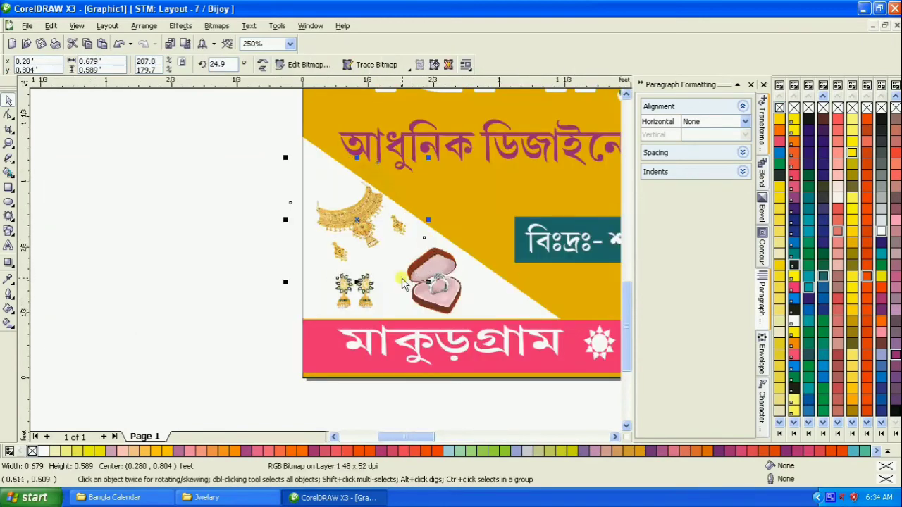
Step: Set the earrings picture aside beside the page, then heighten the jewellery set to about 0.656 ft and move it low in the triangle
left_click_drag(357, 282, 232, 226)
left_click(223, 273)
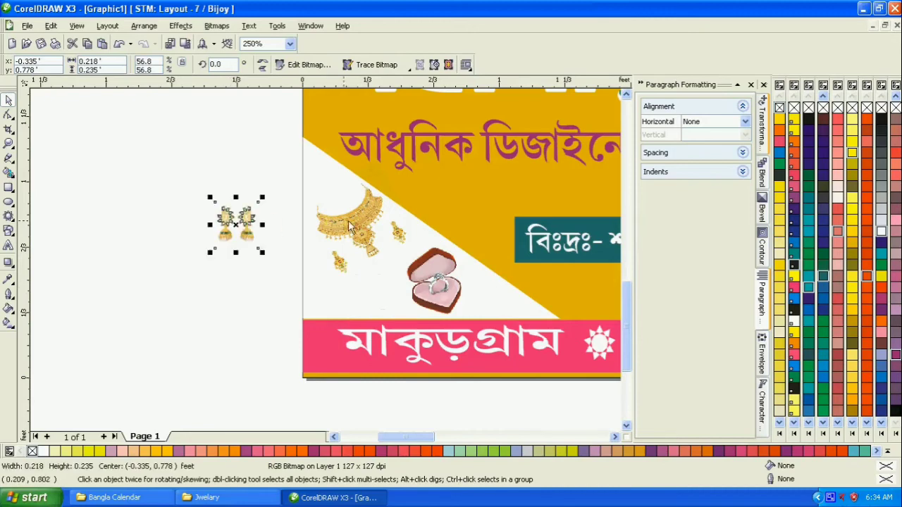
left_click_drag(355, 222, 359, 273)
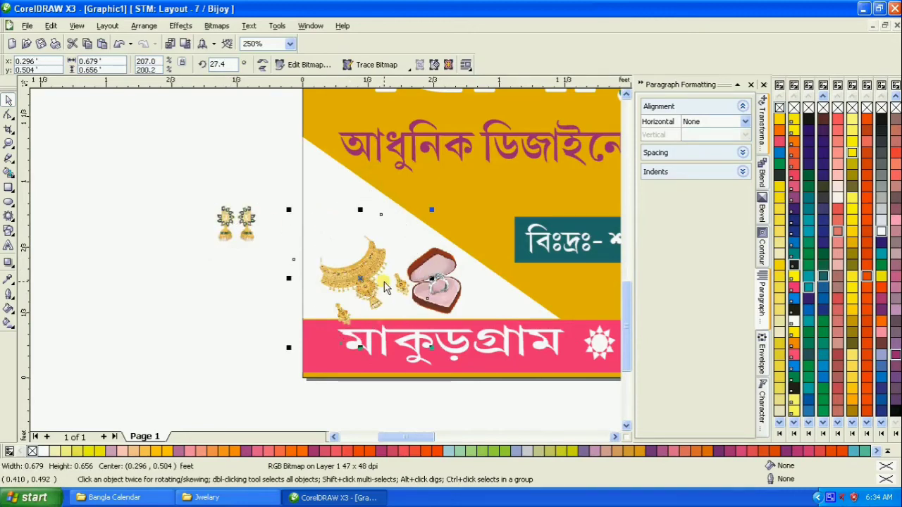
key("ctrl+z")
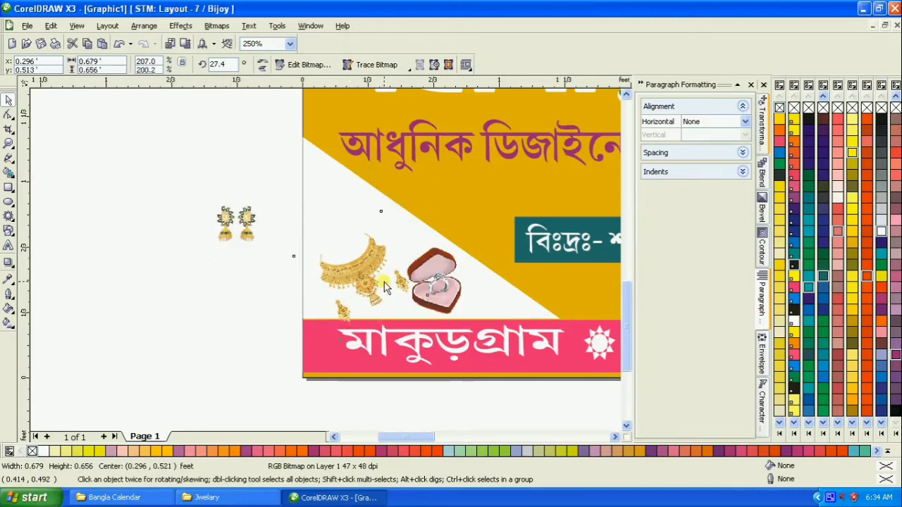
Step: Place the earrings picture above the necklace, enlarged to about 69% and centred near 0.17, 0.84 ft
left_click(234, 232)
left_click_drag(233, 231, 361, 237)
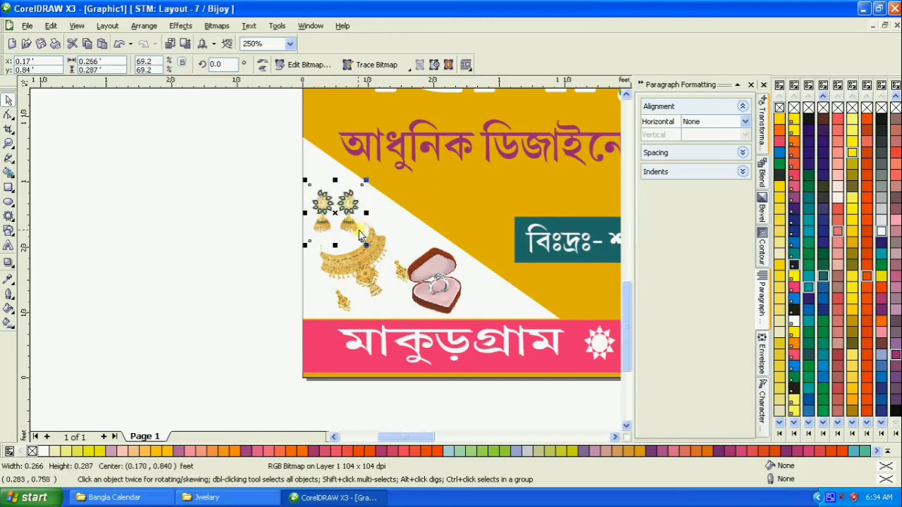
left_click(230, 213)
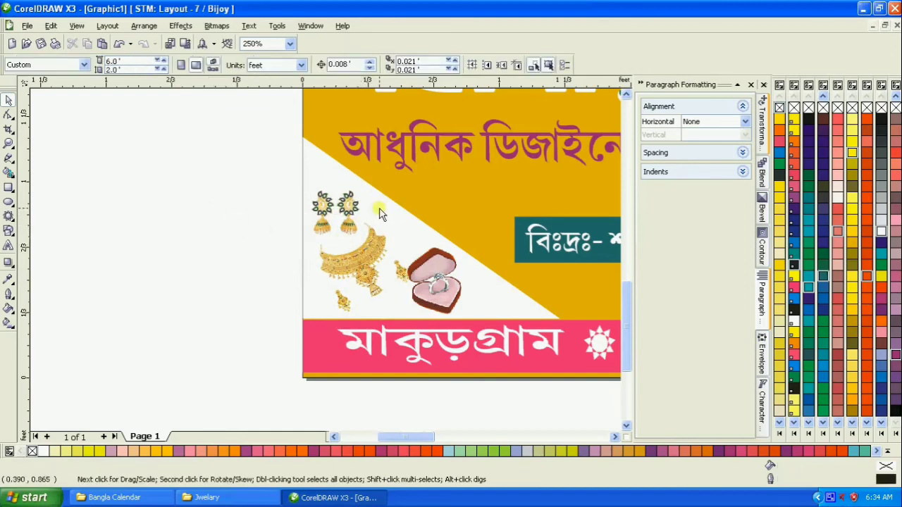
Step: Shrink the ring box picture slightly and shift it to the right within the white triangle
left_click(433, 272)
left_click_drag(400, 241, 444, 277)
left_click(209, 213)
Step: Remove the outline of the banner's background rectangle and fill it with bright yellow
left_click(8, 144)
right_click(246, 188)
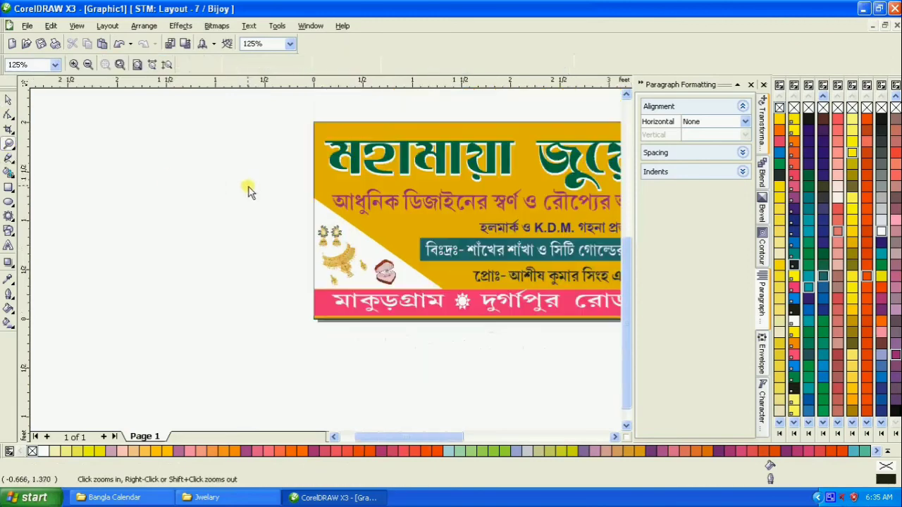
right_click(257, 190)
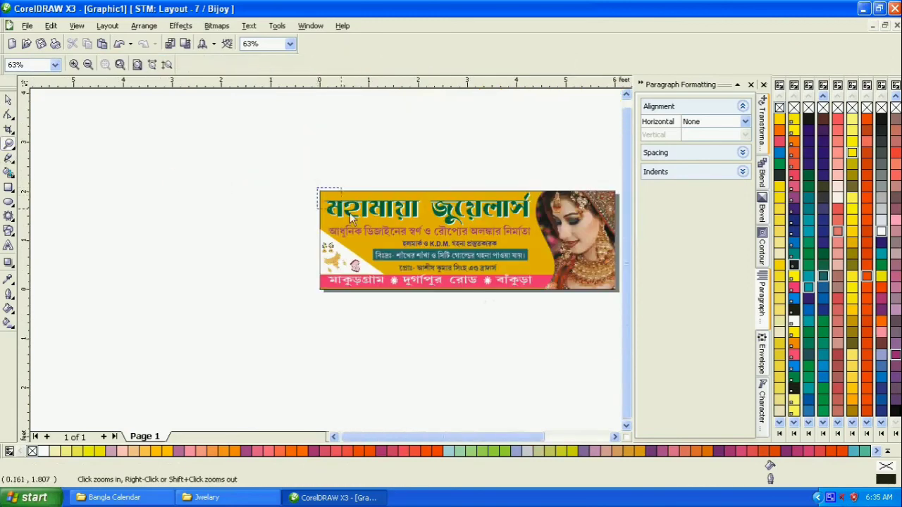
left_click_drag(350, 212, 554, 297)
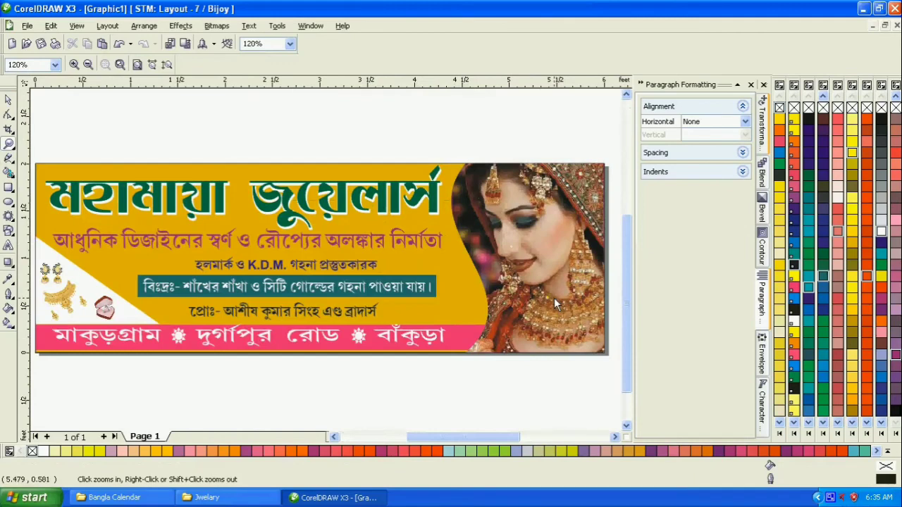
left_click(8, 99)
left_click(138, 166)
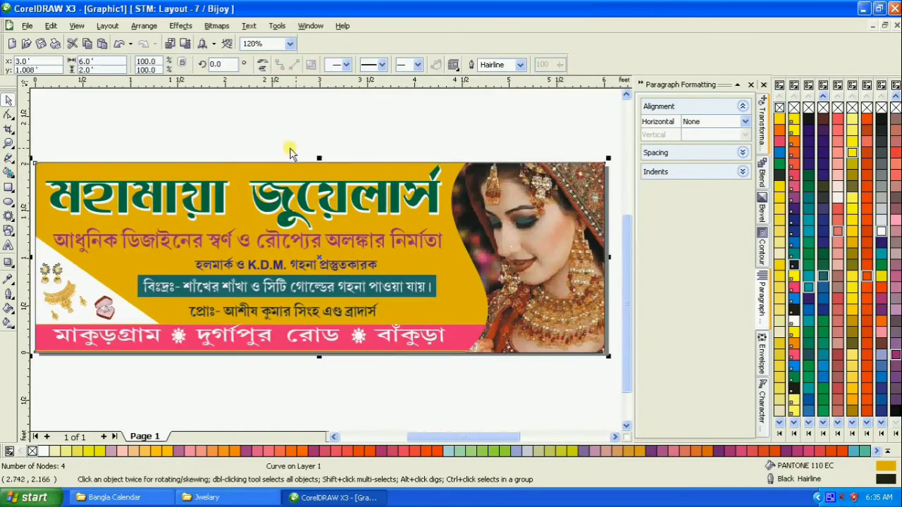
right_click(780, 108)
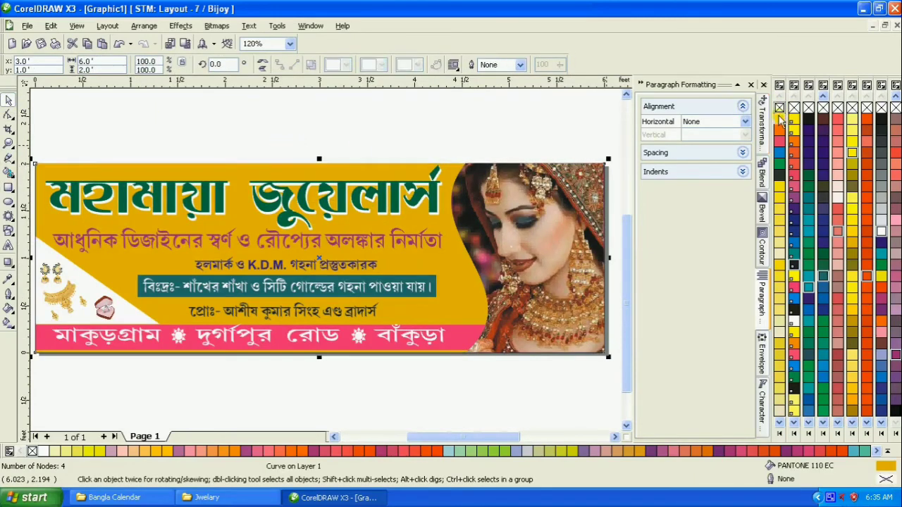
left_click(779, 121)
left_click(305, 120)
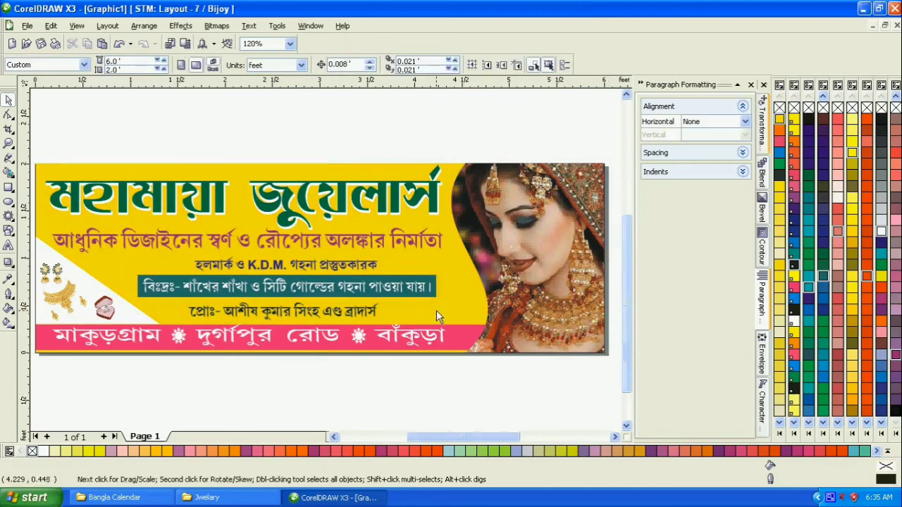
Step: Nudge the K.D.M. text line slightly up, centred near 2.651, 0.96 ft
left_click(339, 262)
left_click(339, 262)
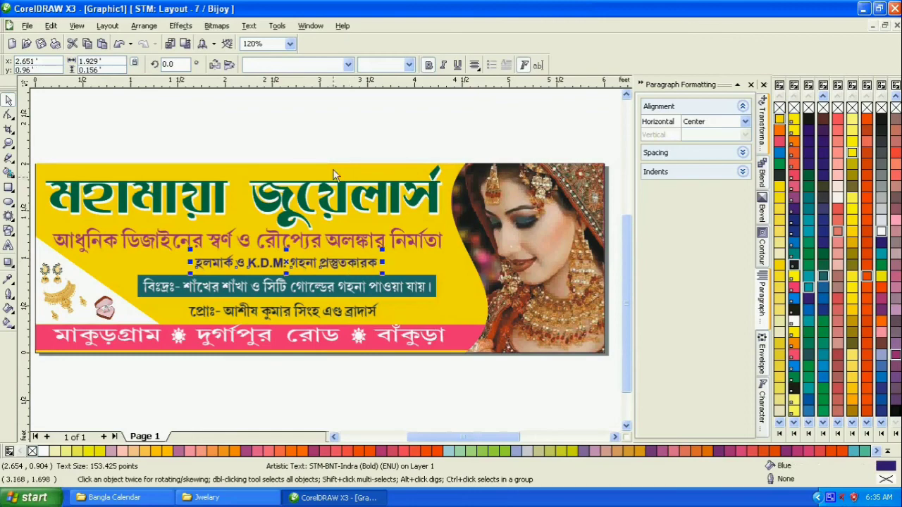
left_click(338, 123)
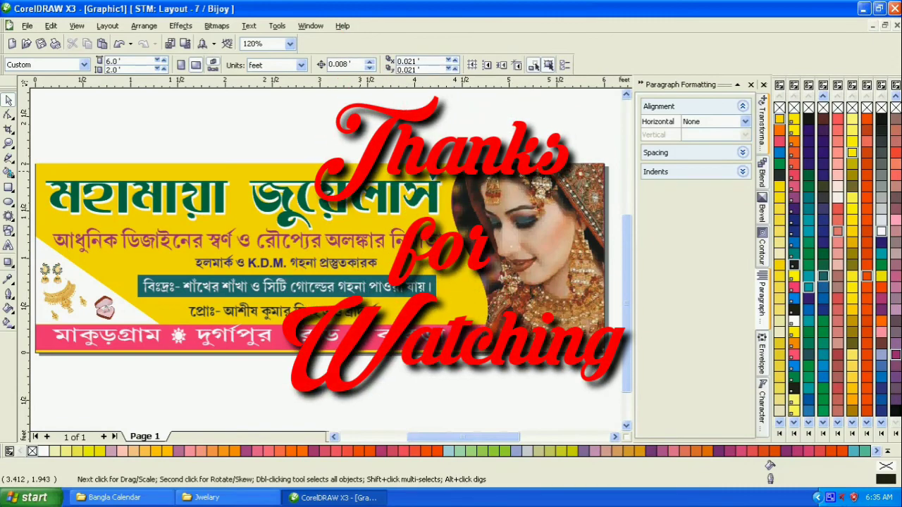
left_click(288, 374)
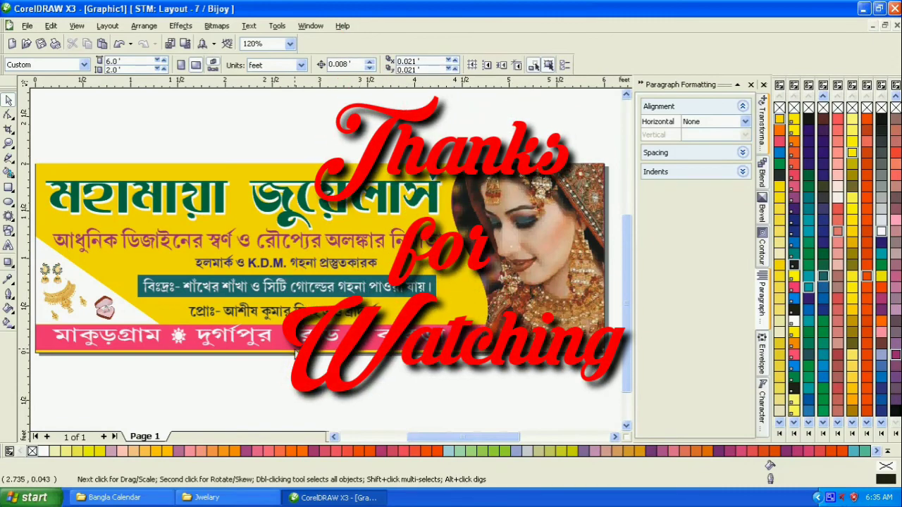